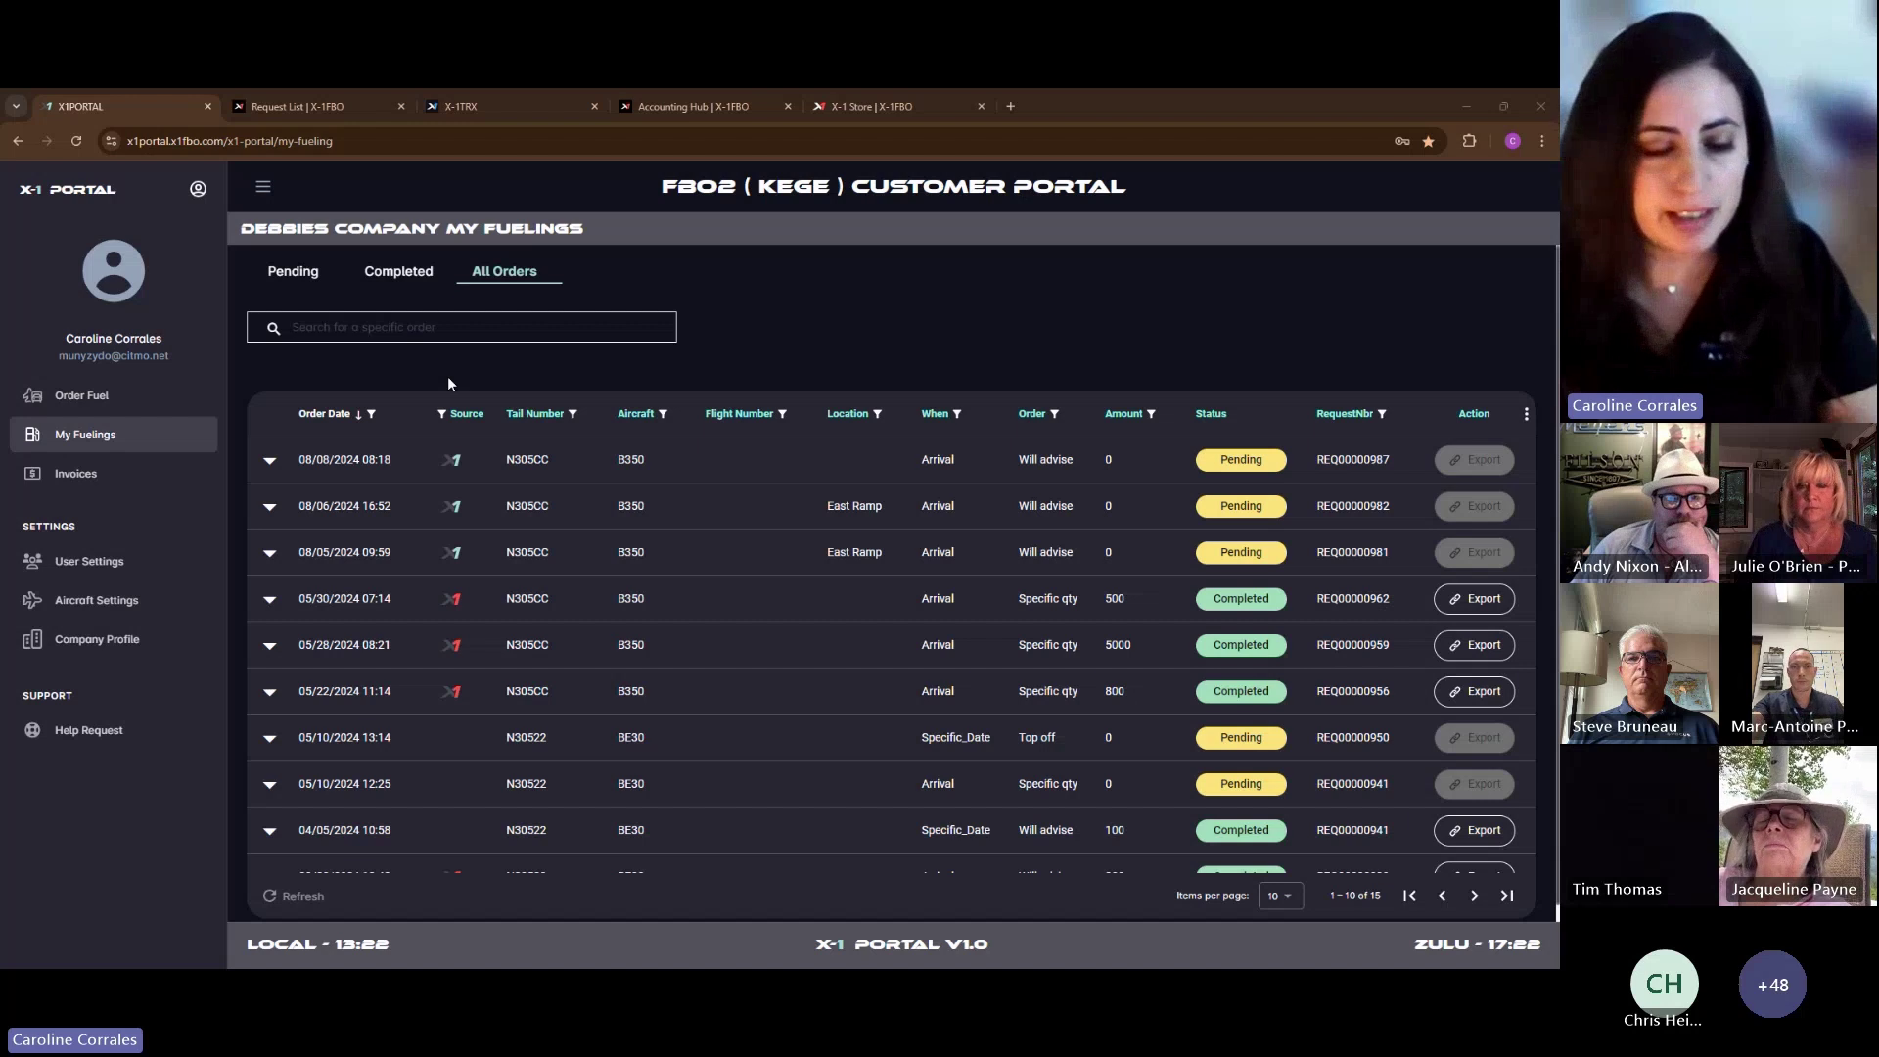
click(76, 397)
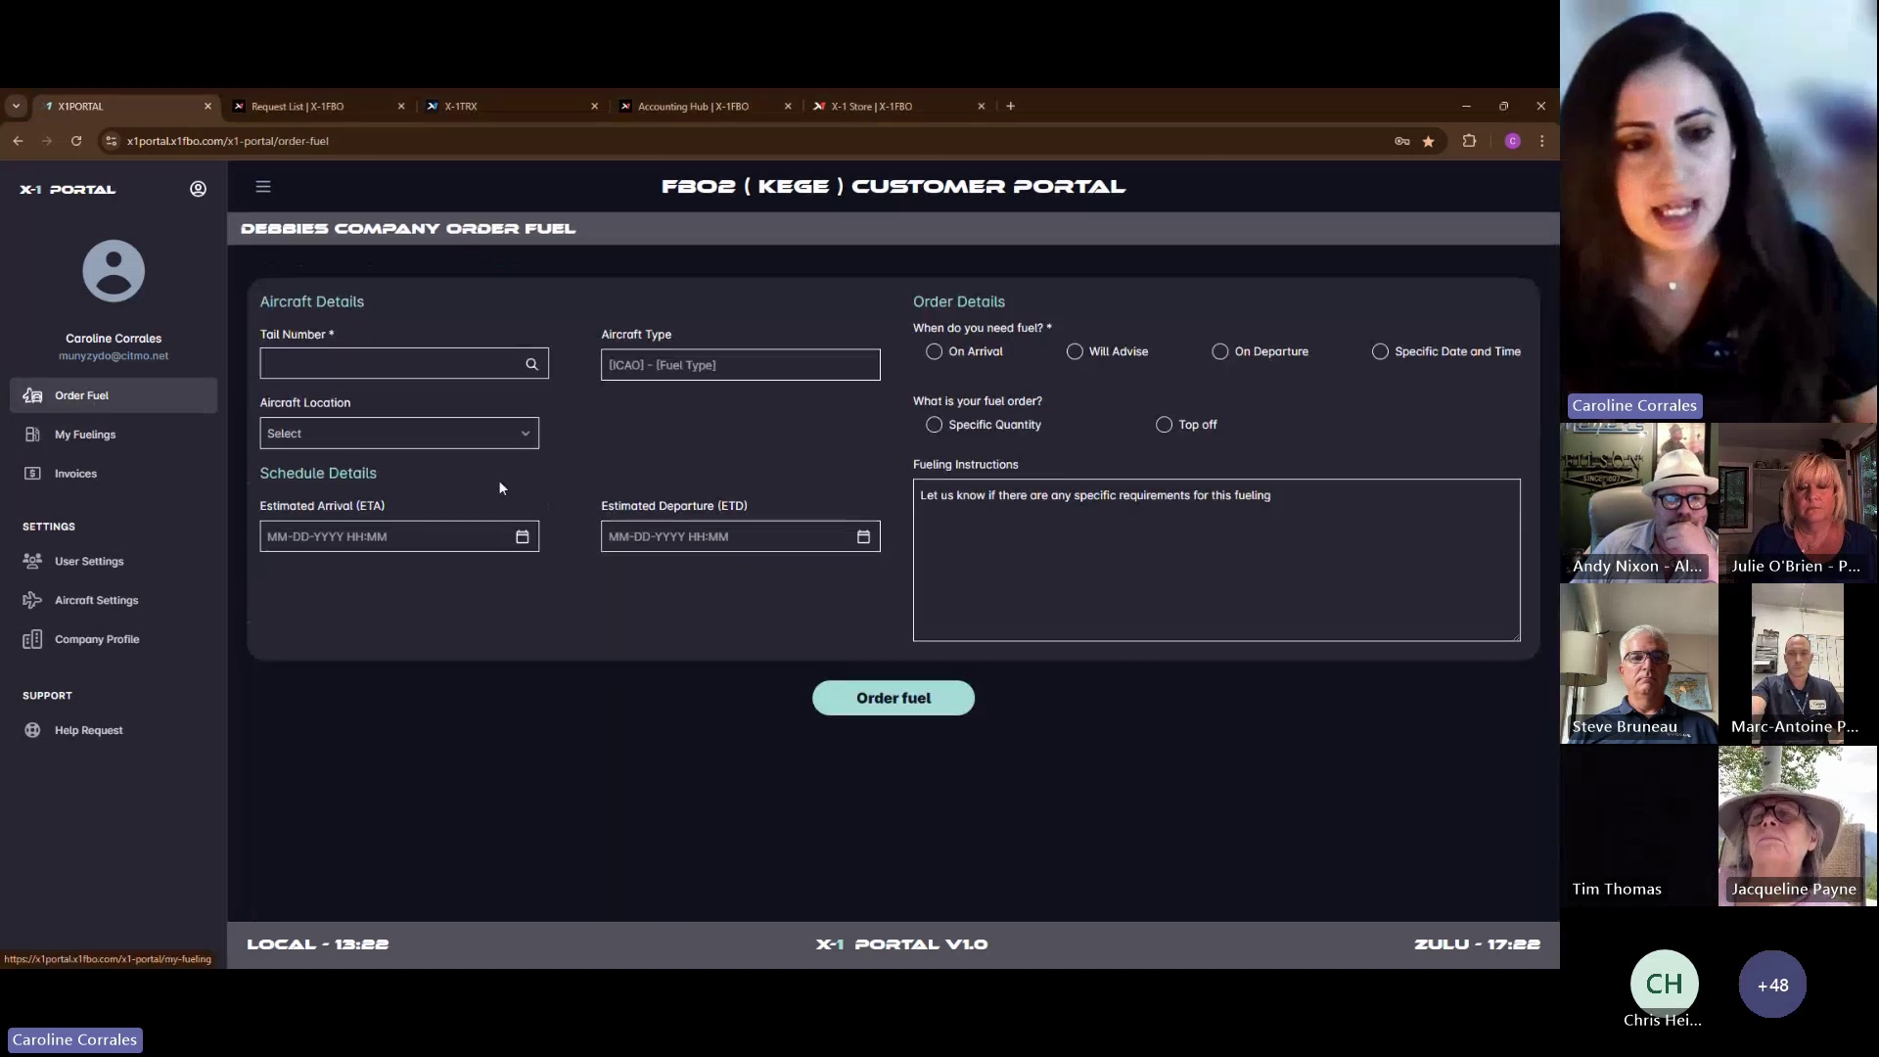
click(417, 366)
text(n305)
click(422, 396)
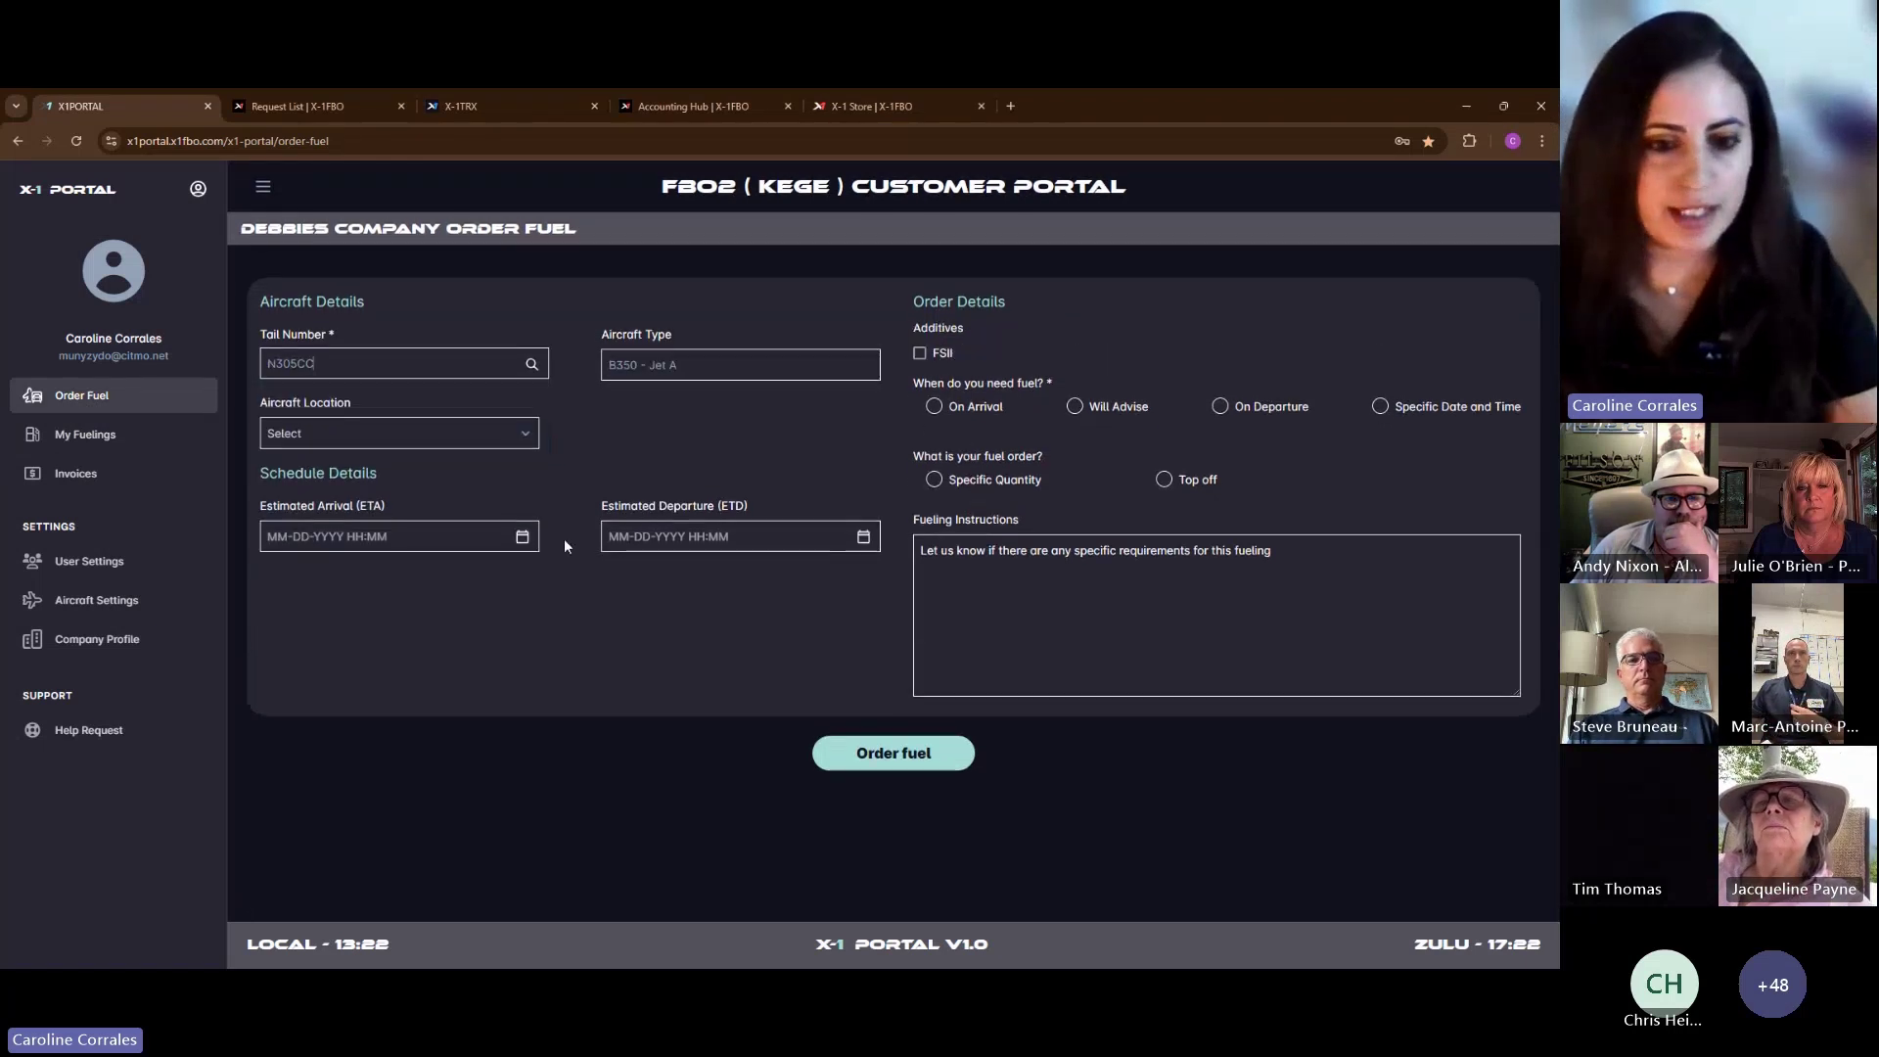
click(521, 536)
click(84, 436)
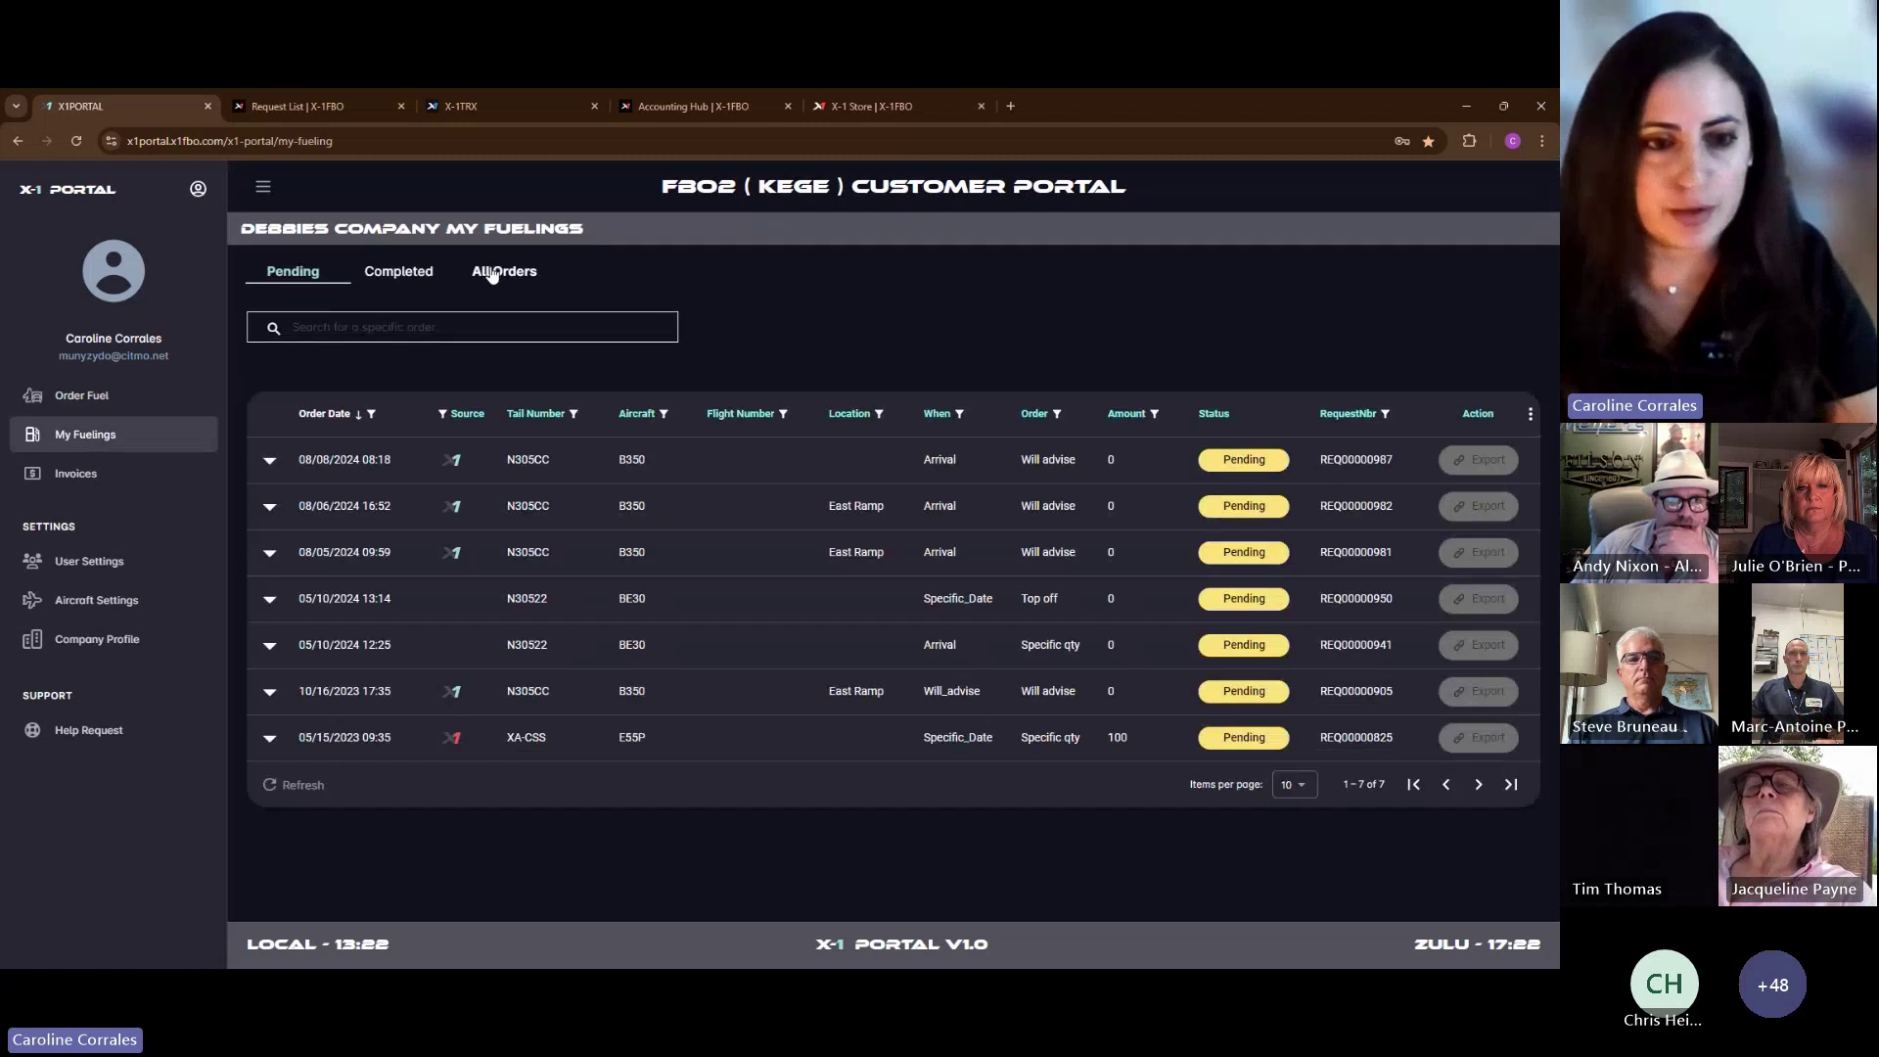
click(492, 274)
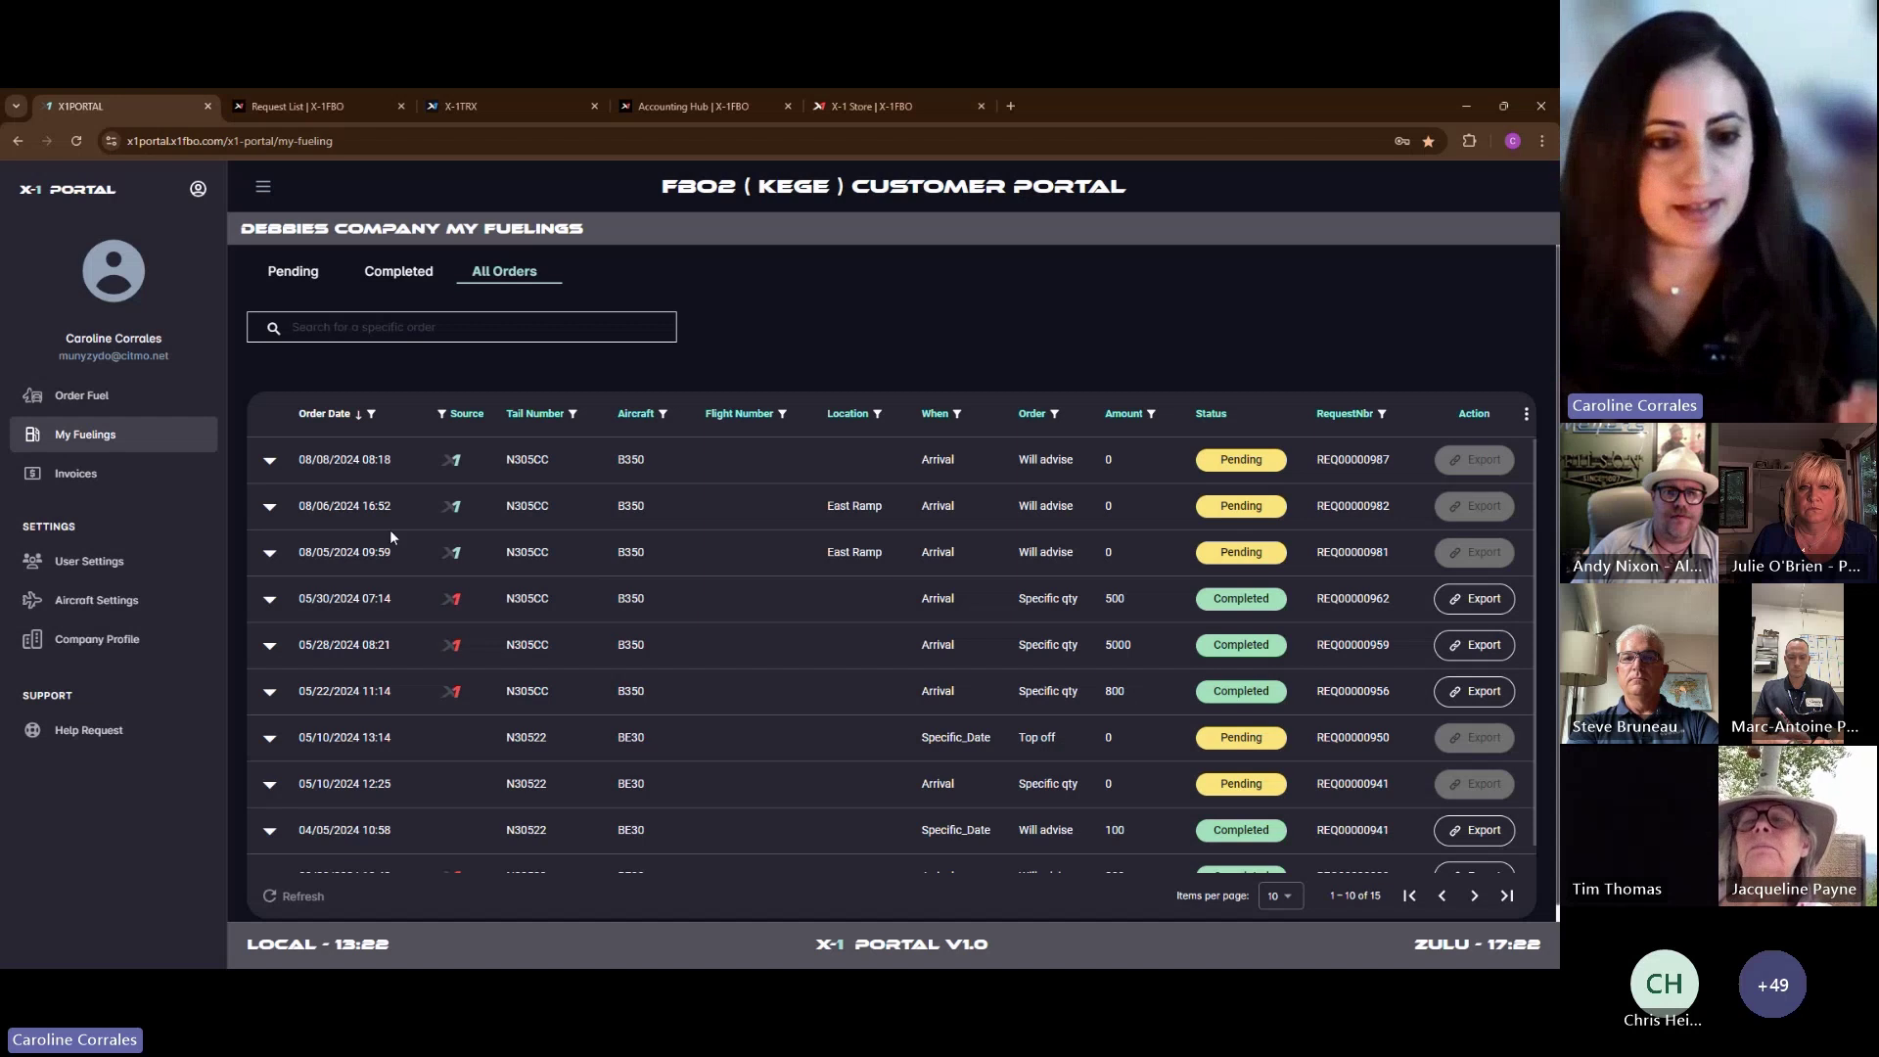
Expand and collapse the newest order's details, then go to the company's Invoices page
click(269, 461)
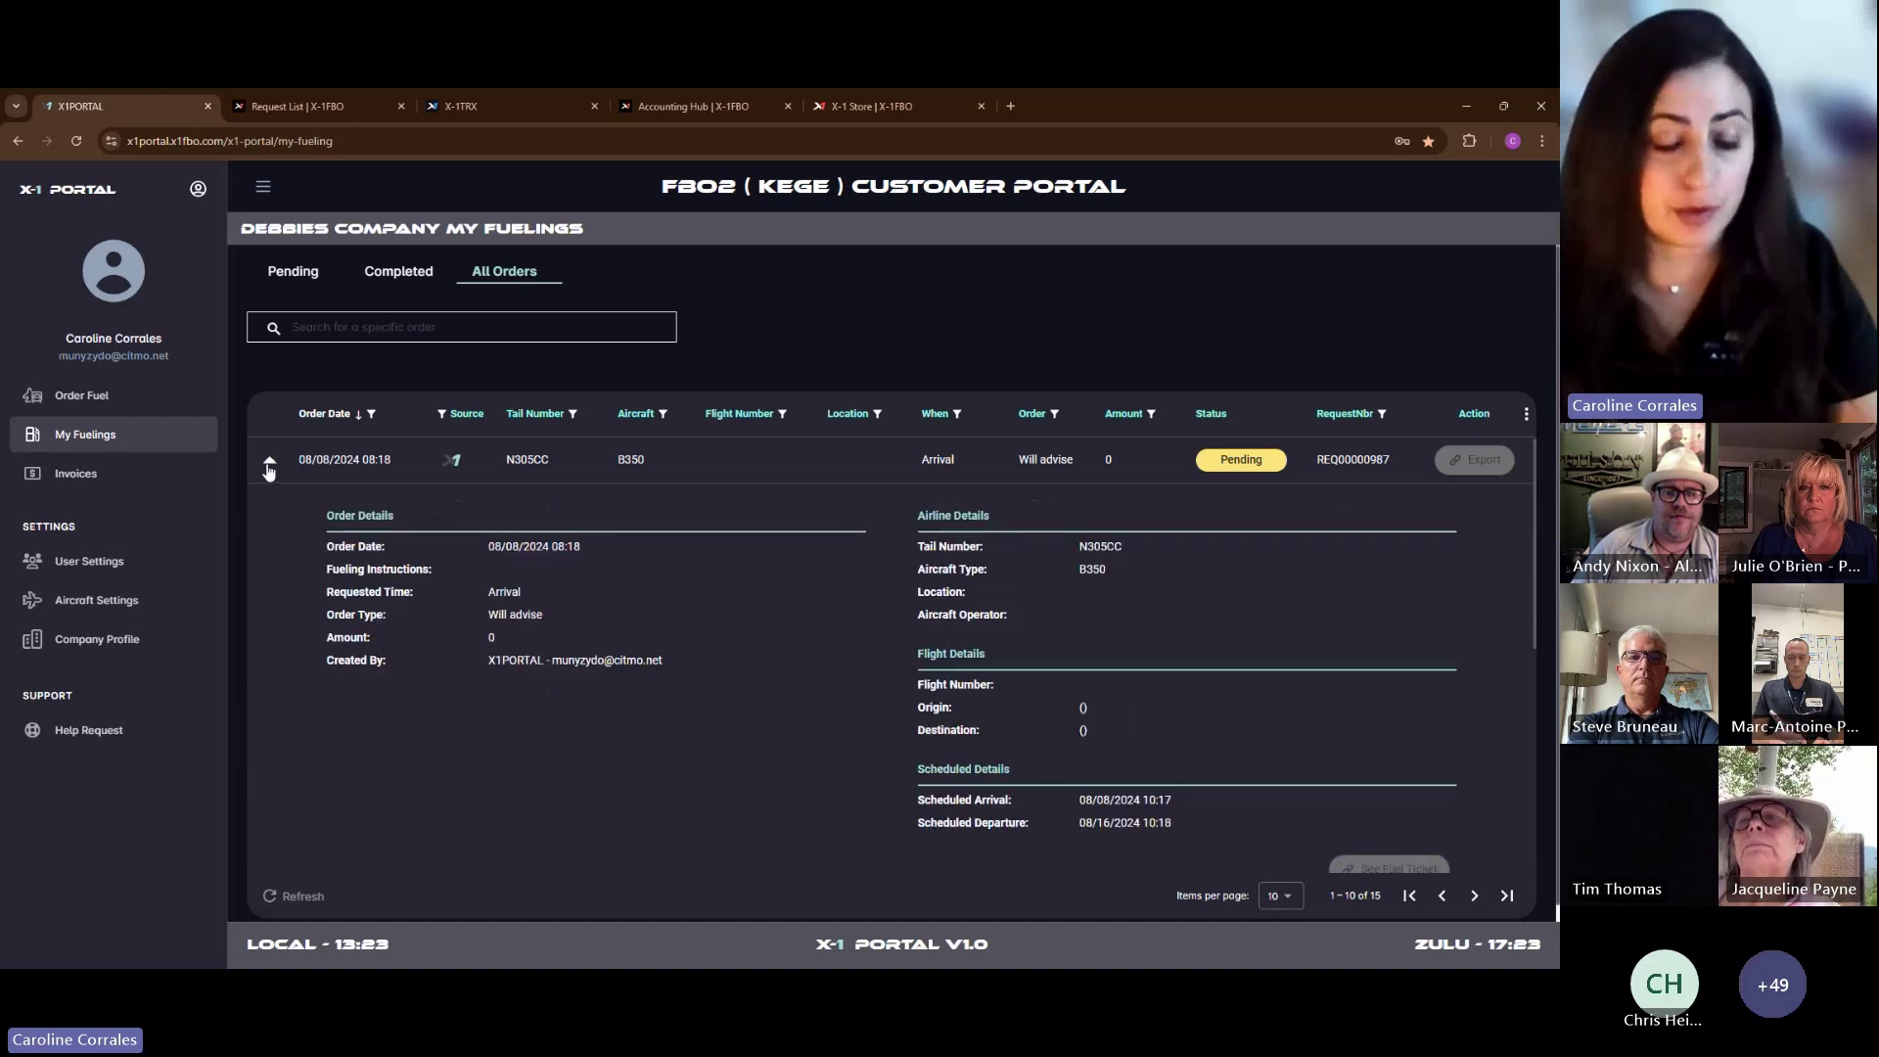
click(269, 464)
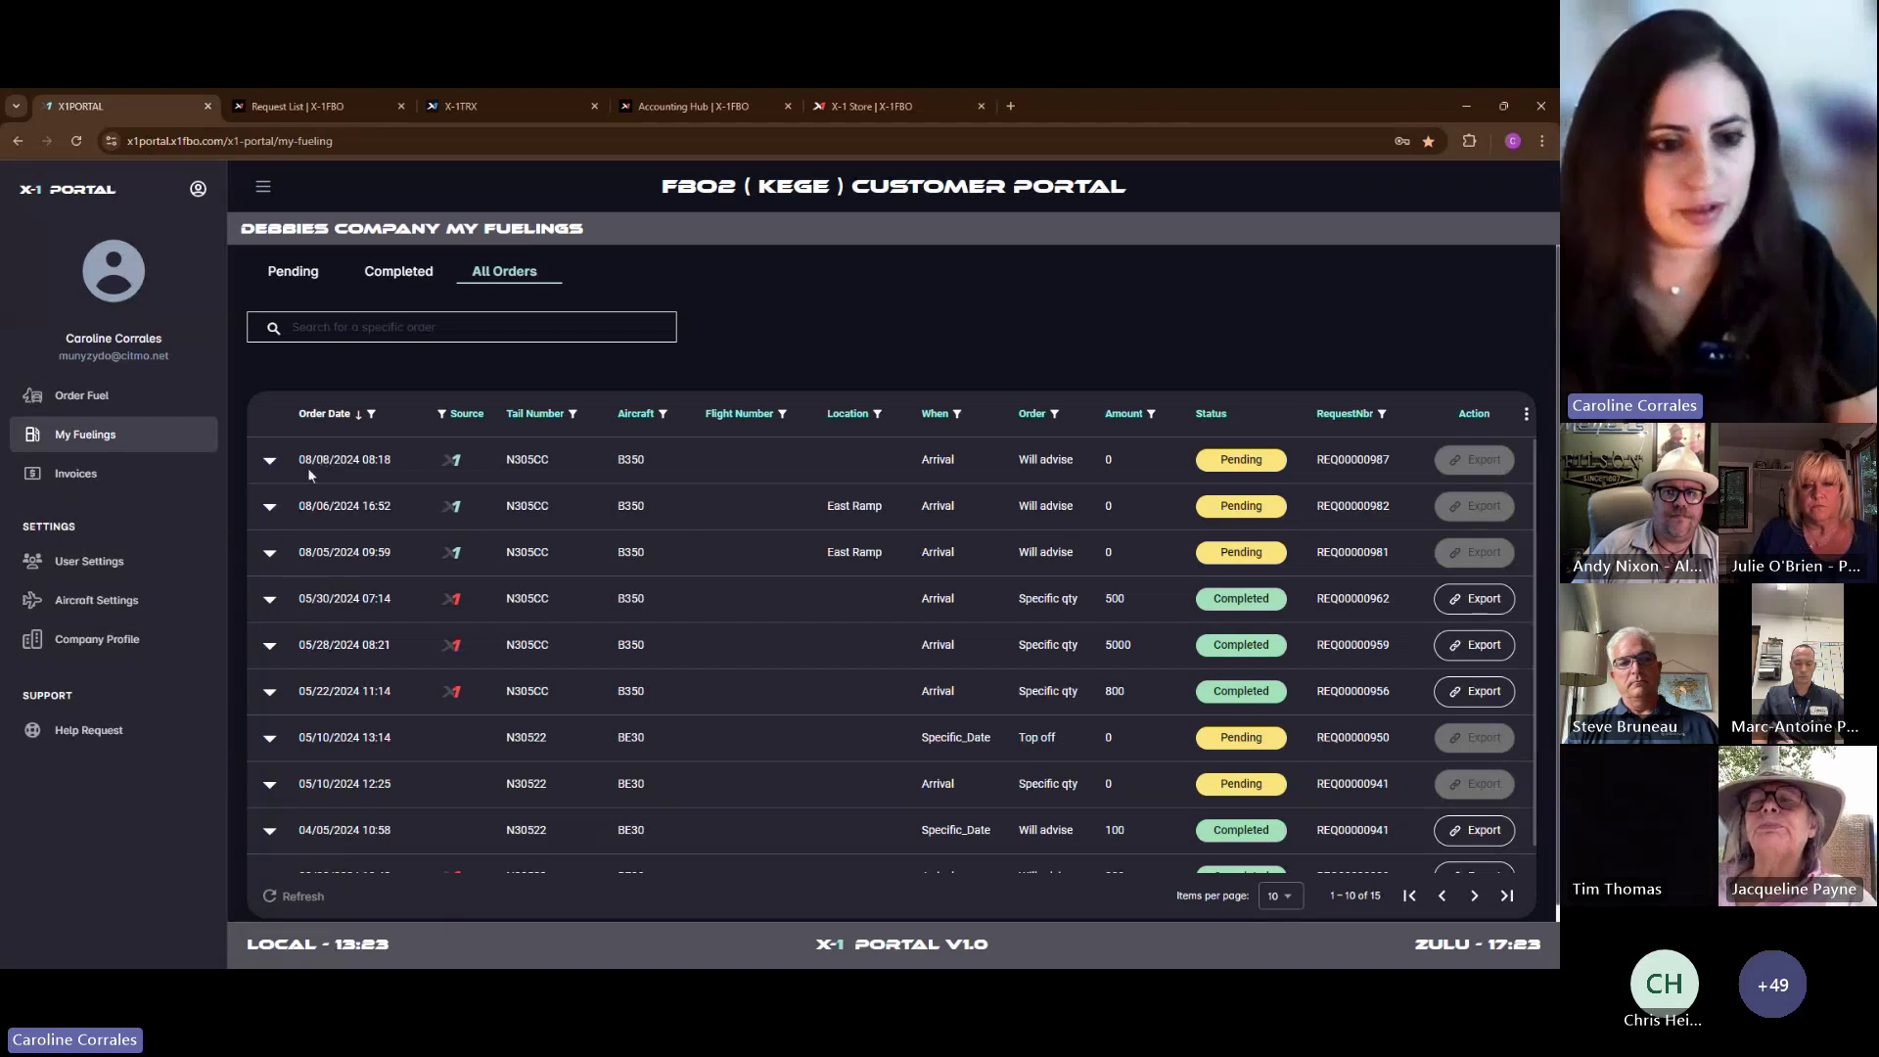
click(110, 477)
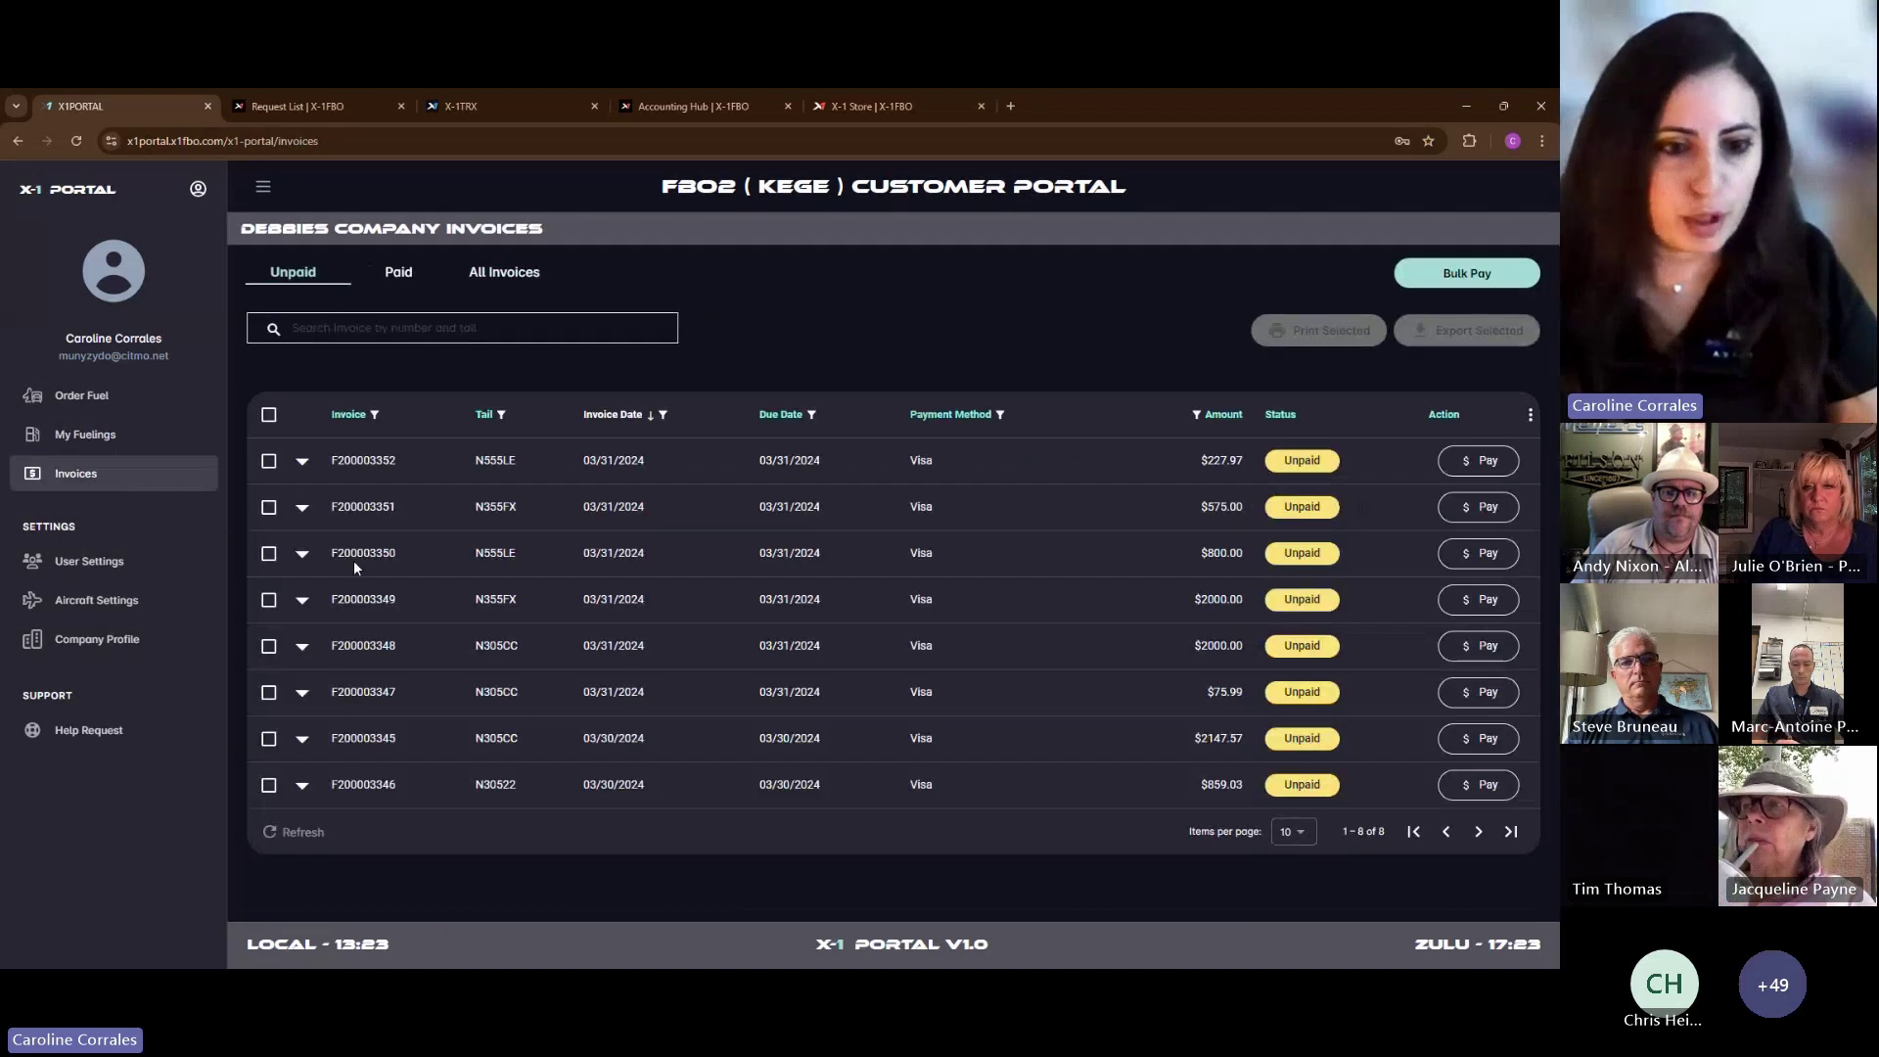
Tick invoices F200003352 through F200003348, then switch to the X1FBO Request List
click(268, 466)
click(268, 508)
click(269, 554)
click(269, 601)
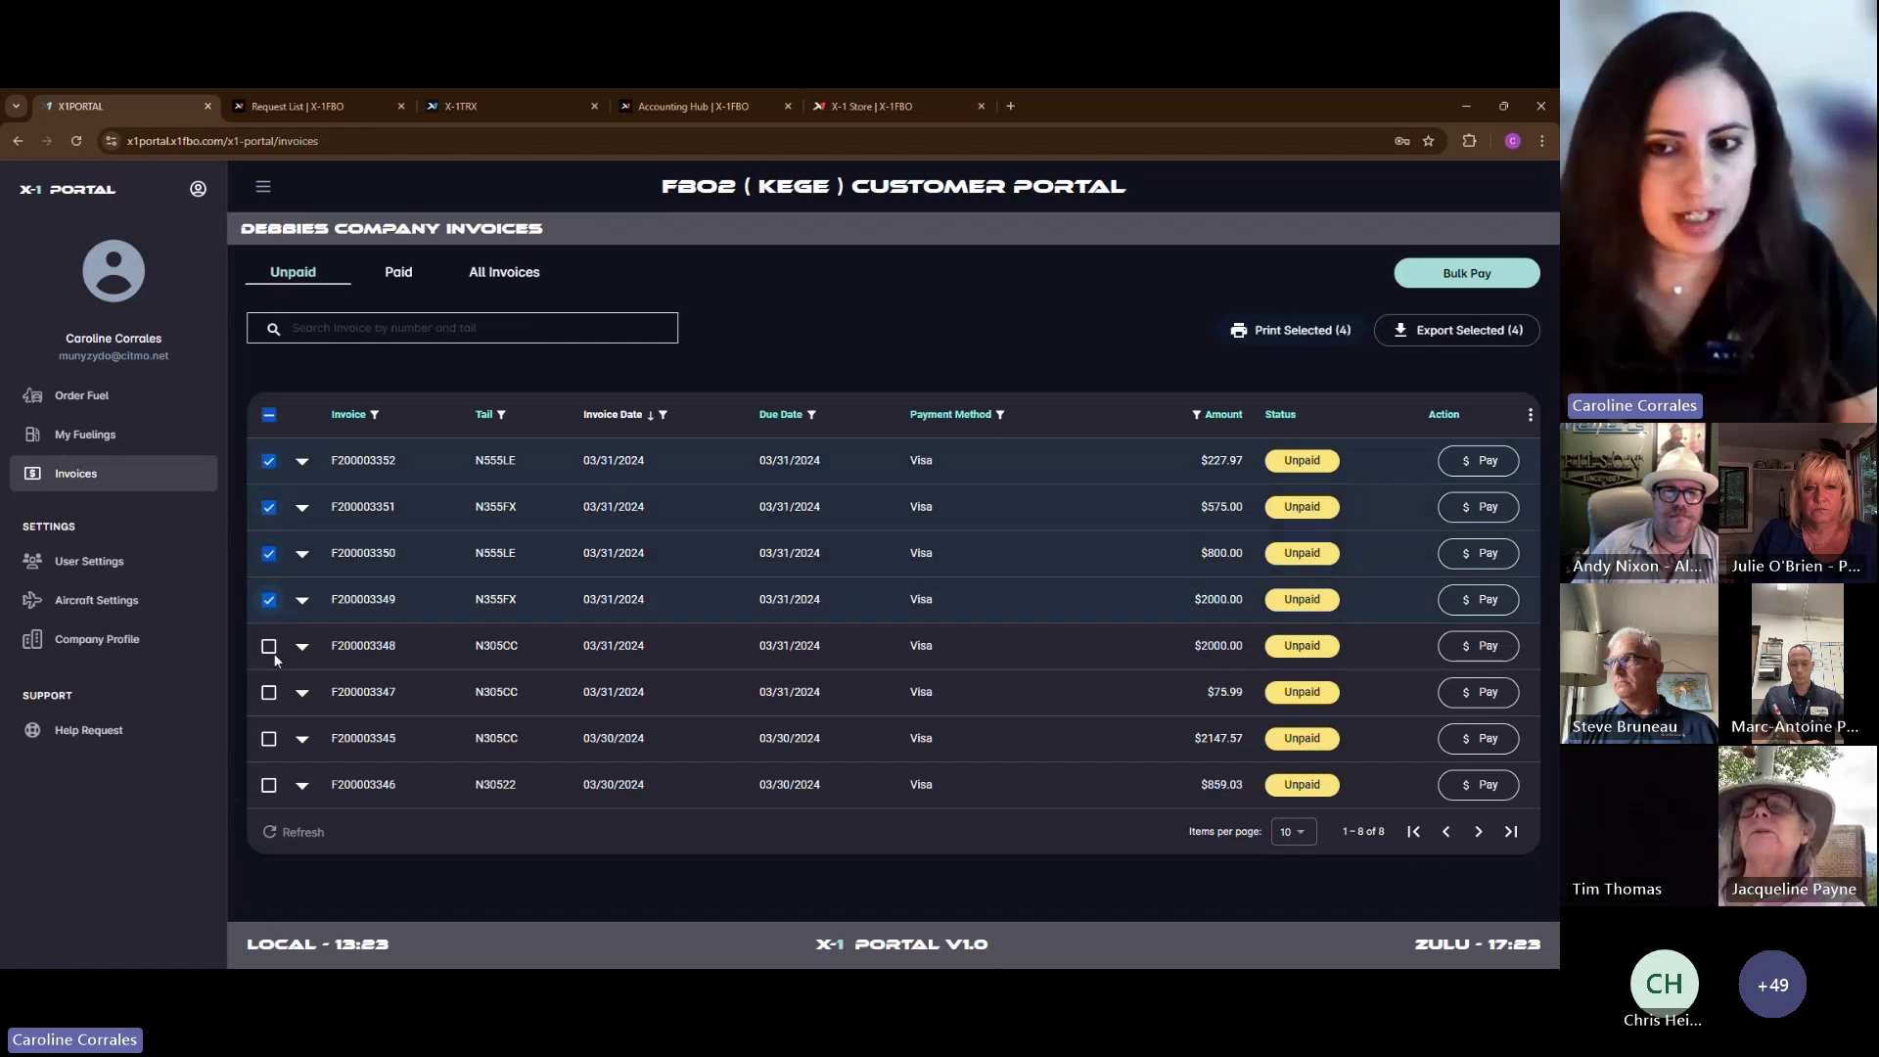
click(270, 650)
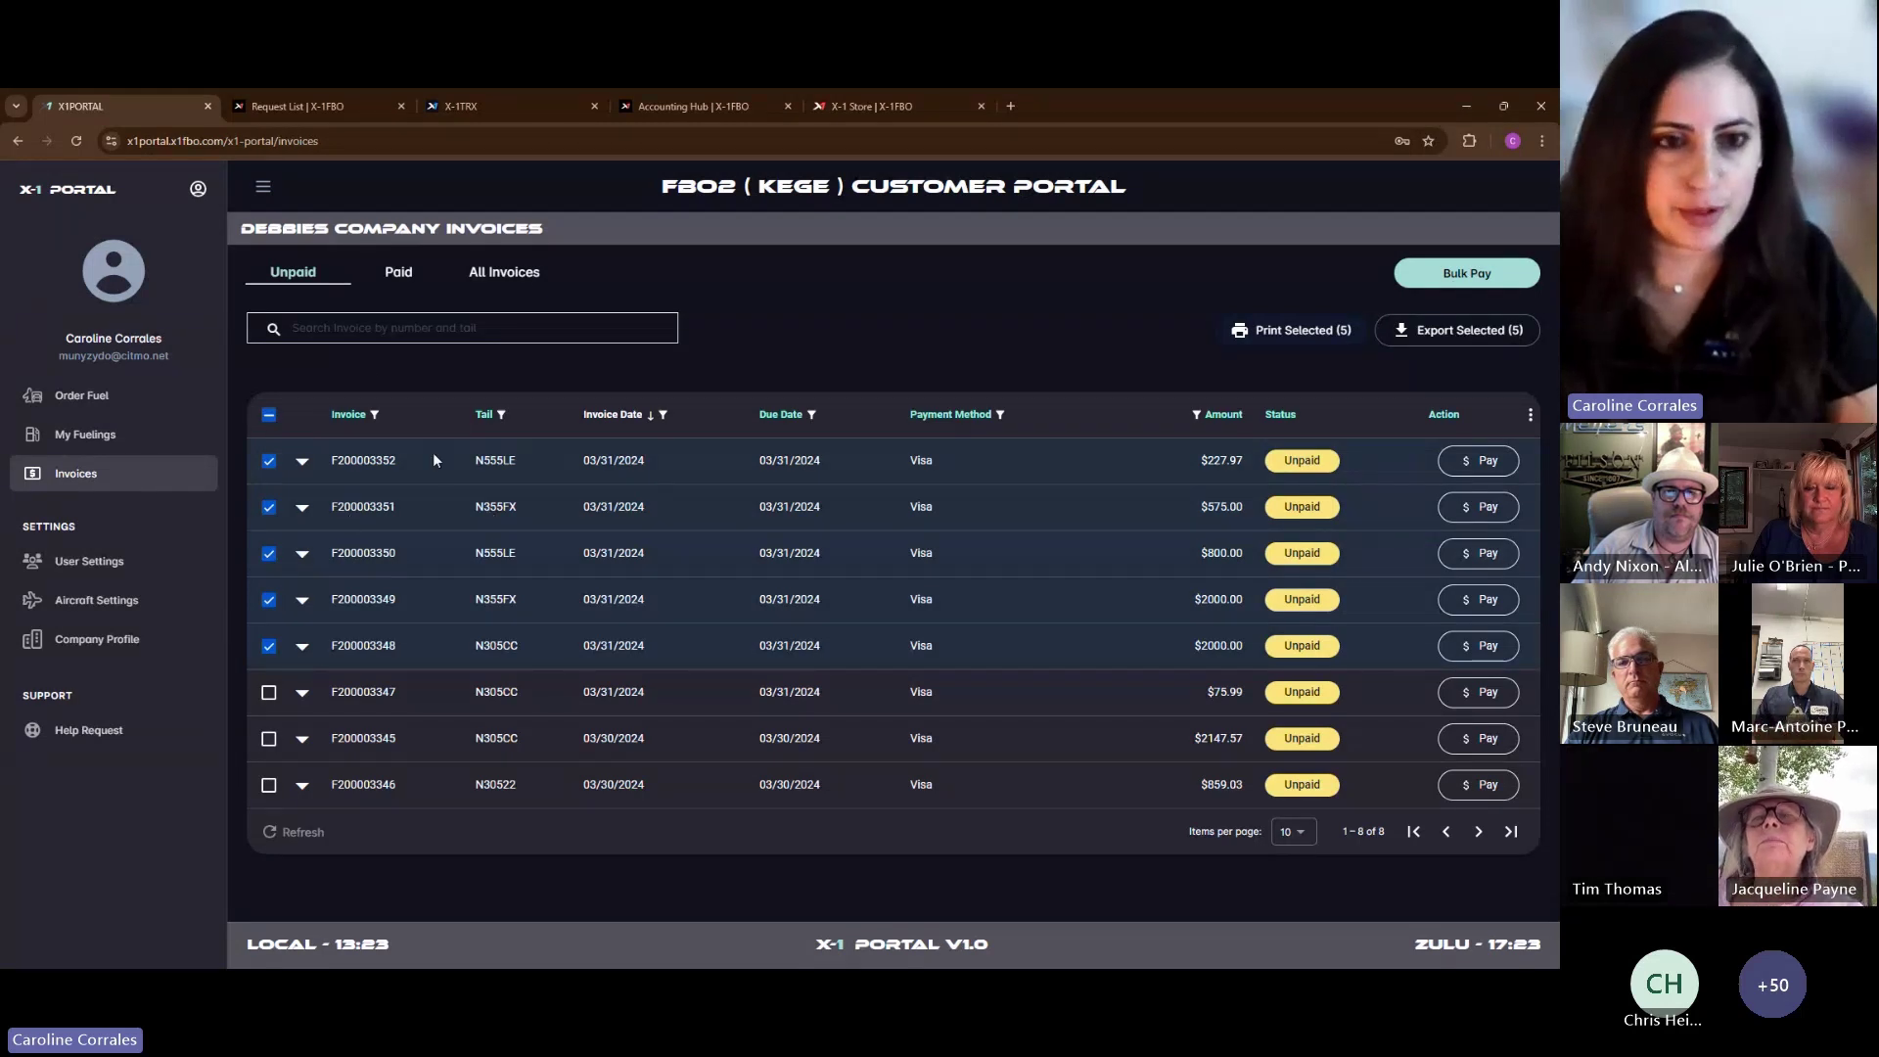
click(280, 109)
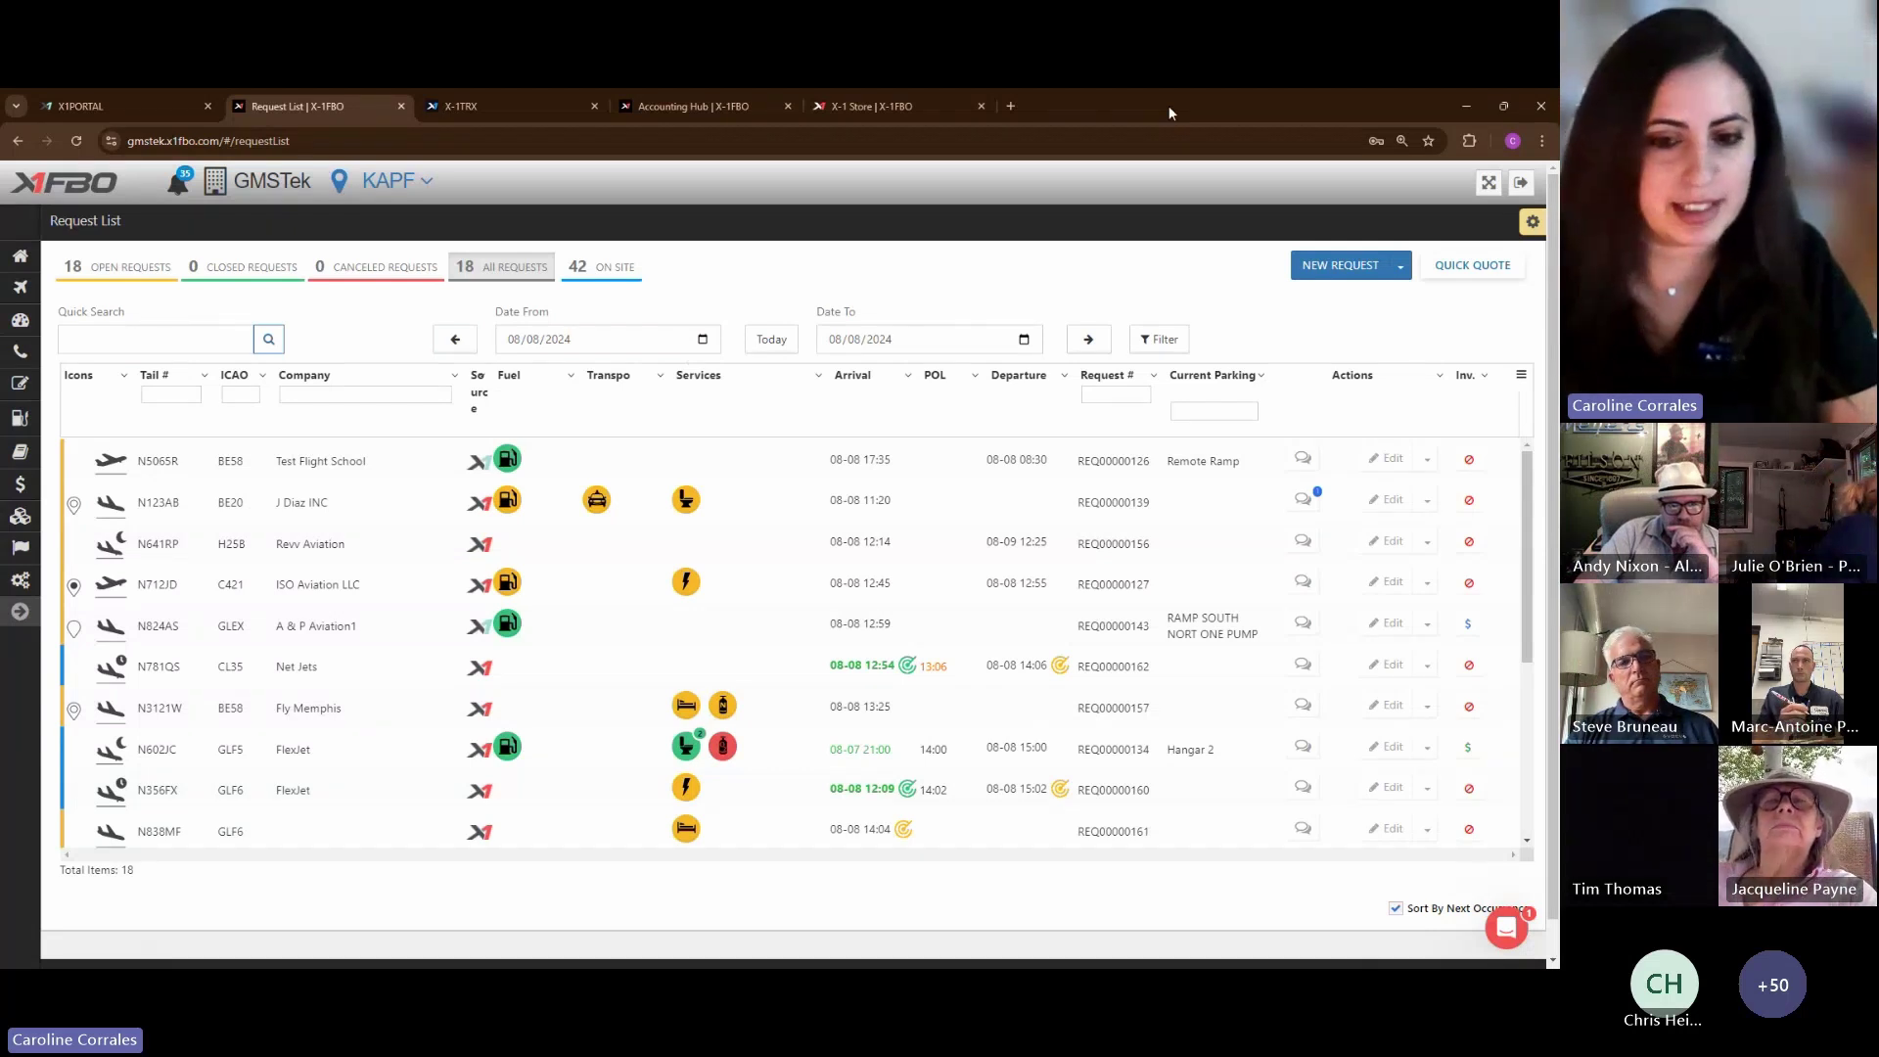
click(789, 622)
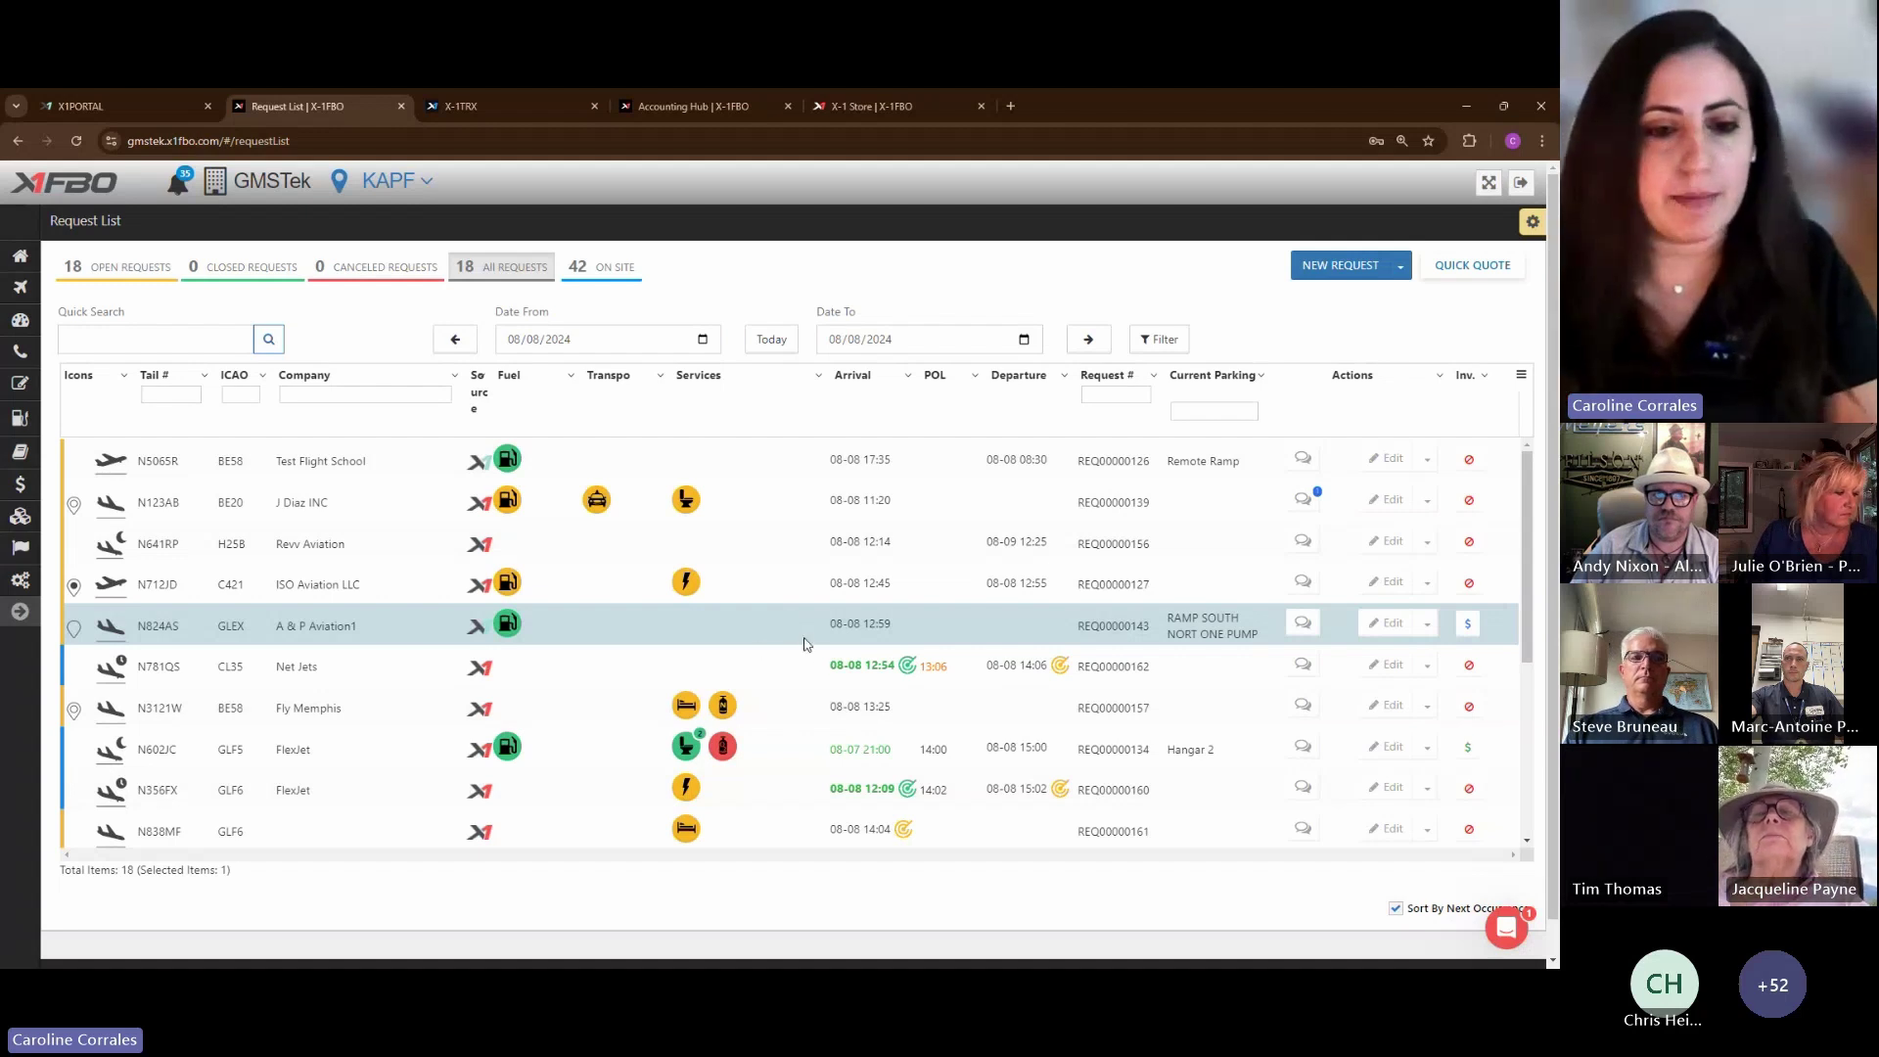
Look through the N781QS, both N1230P FlightBridge, N824AS, N5065R and N123AB requests
click(537, 670)
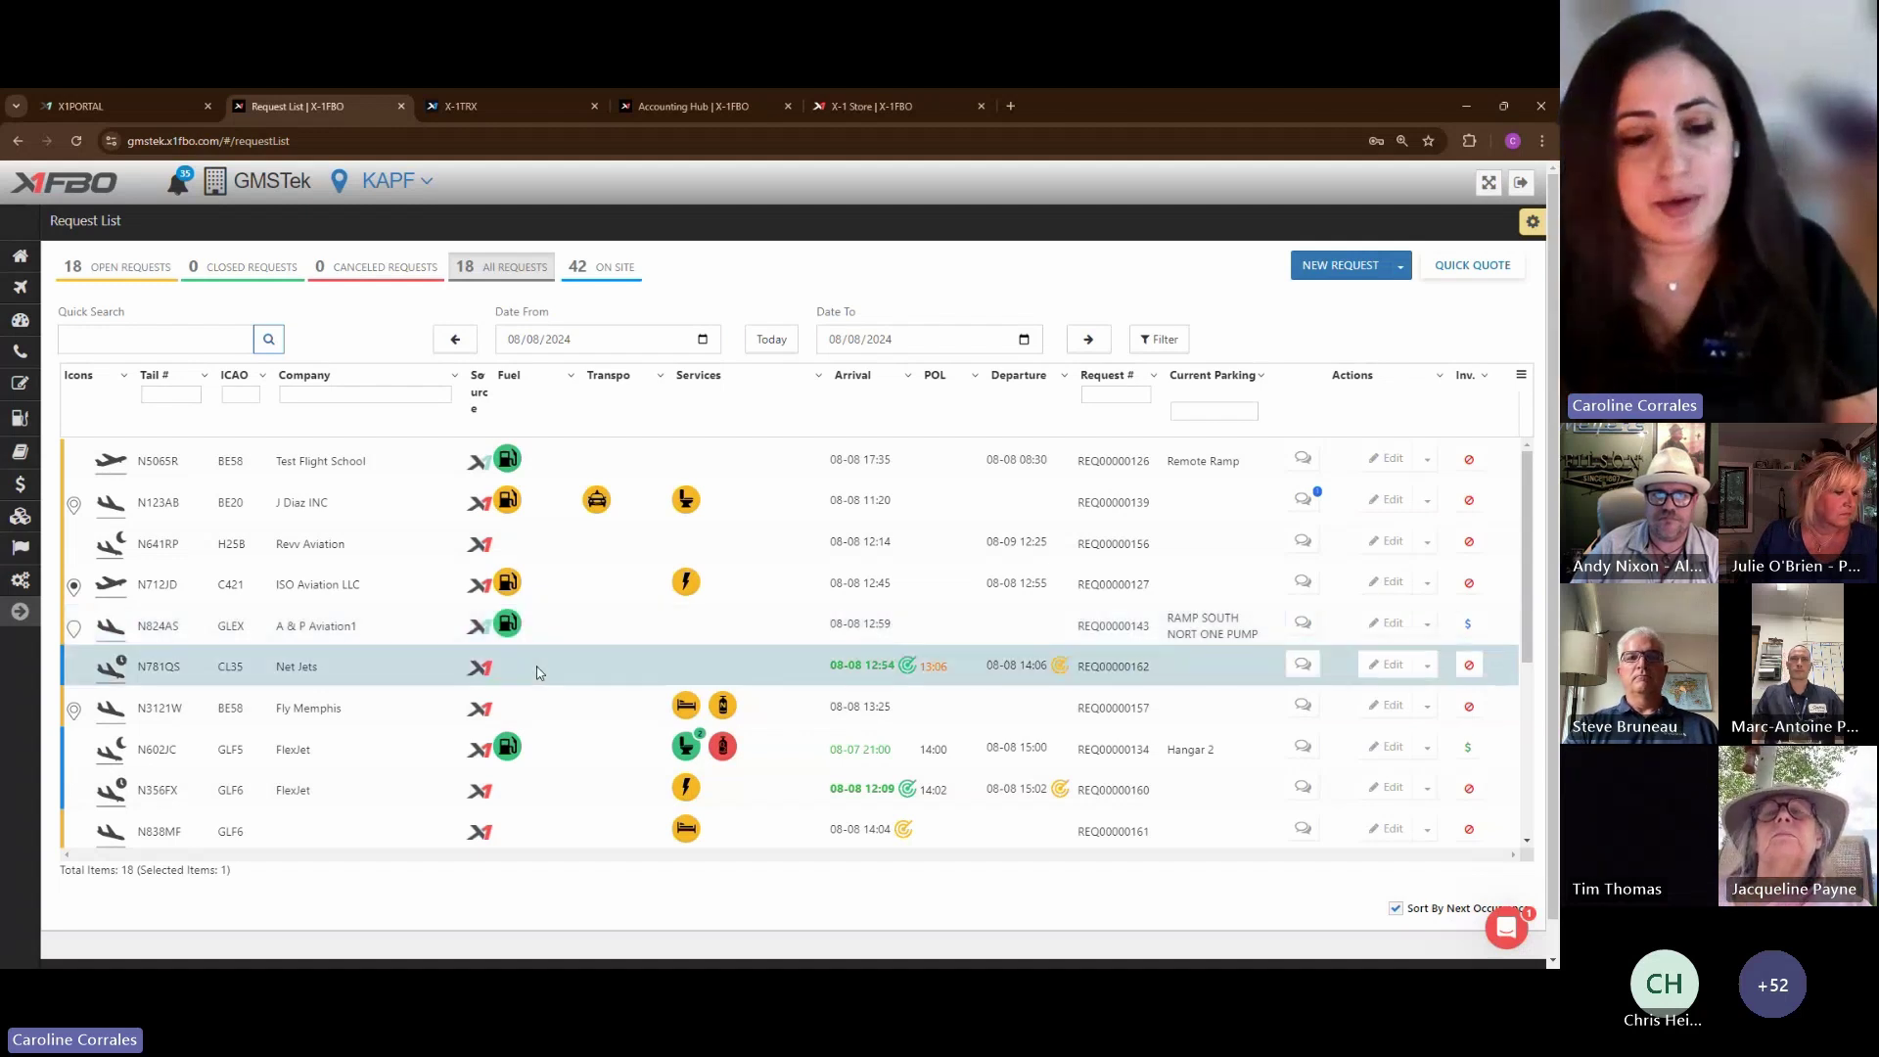
scroll(538, 672, down, 3)
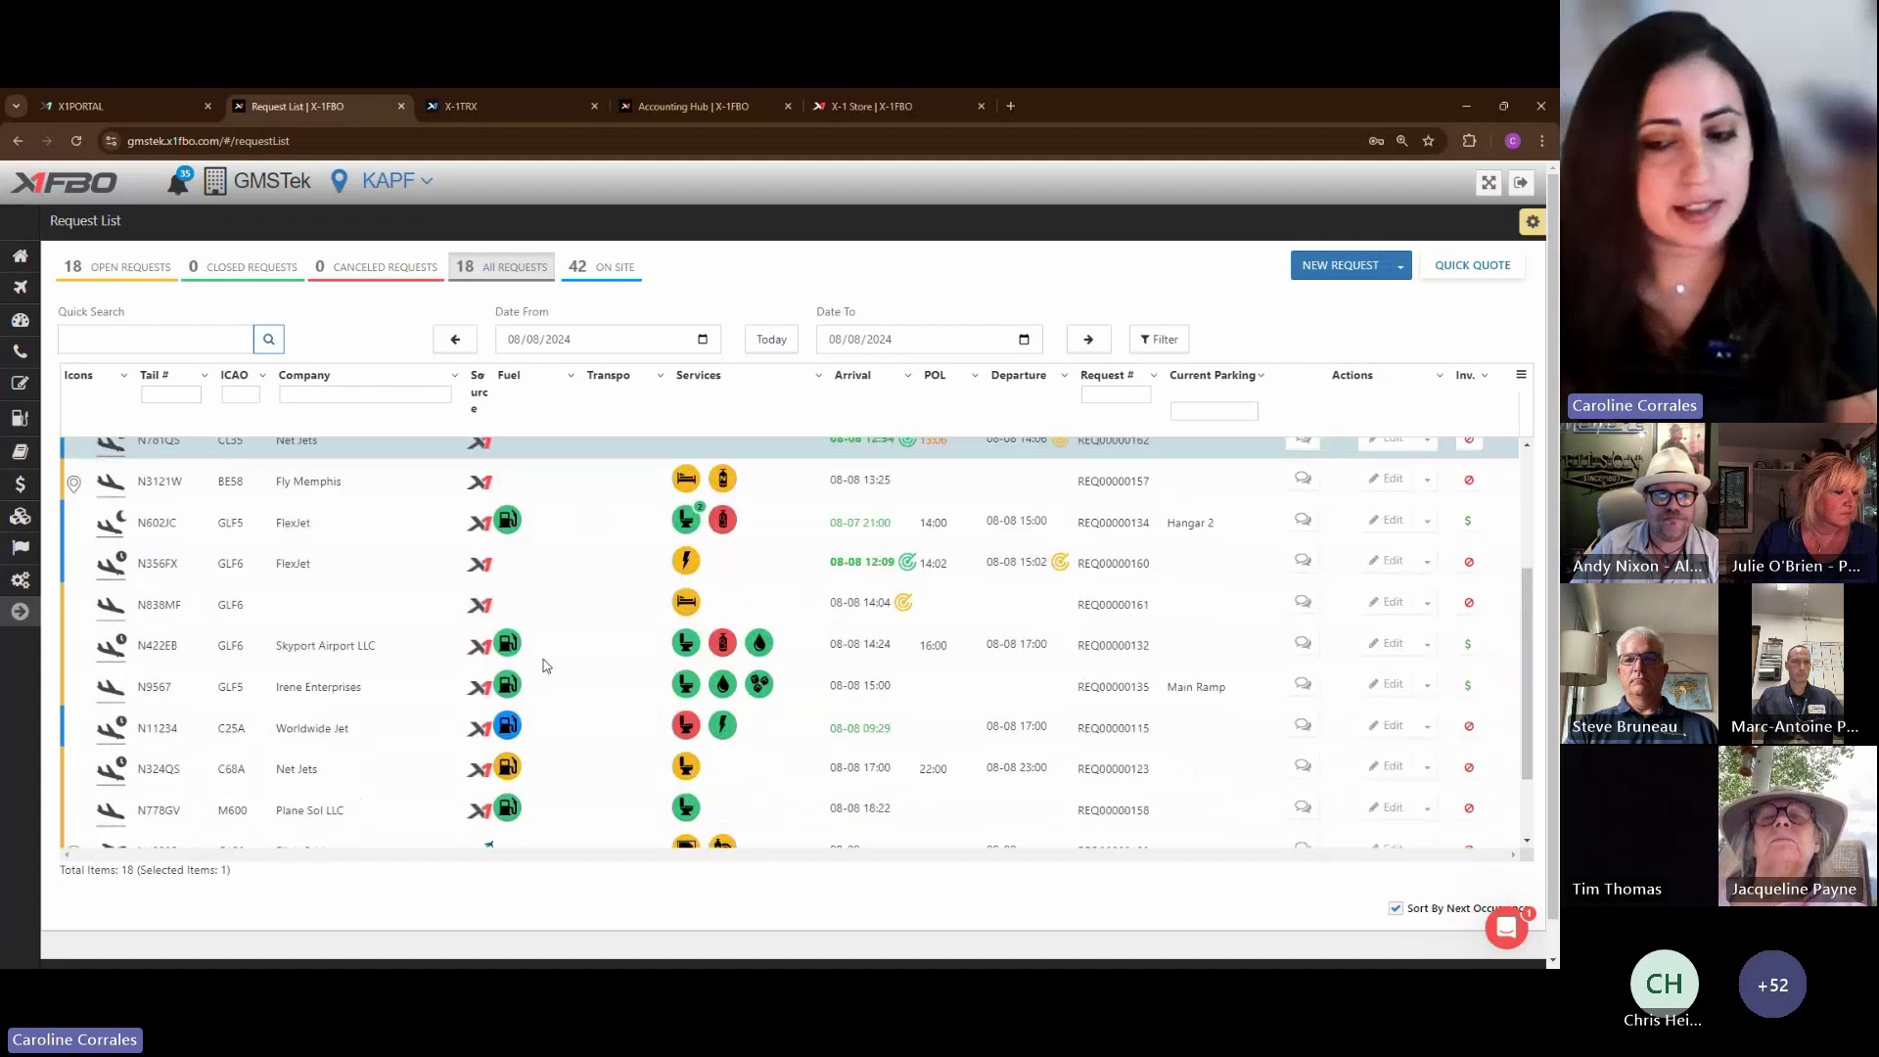
scroll(540, 662, down, 2)
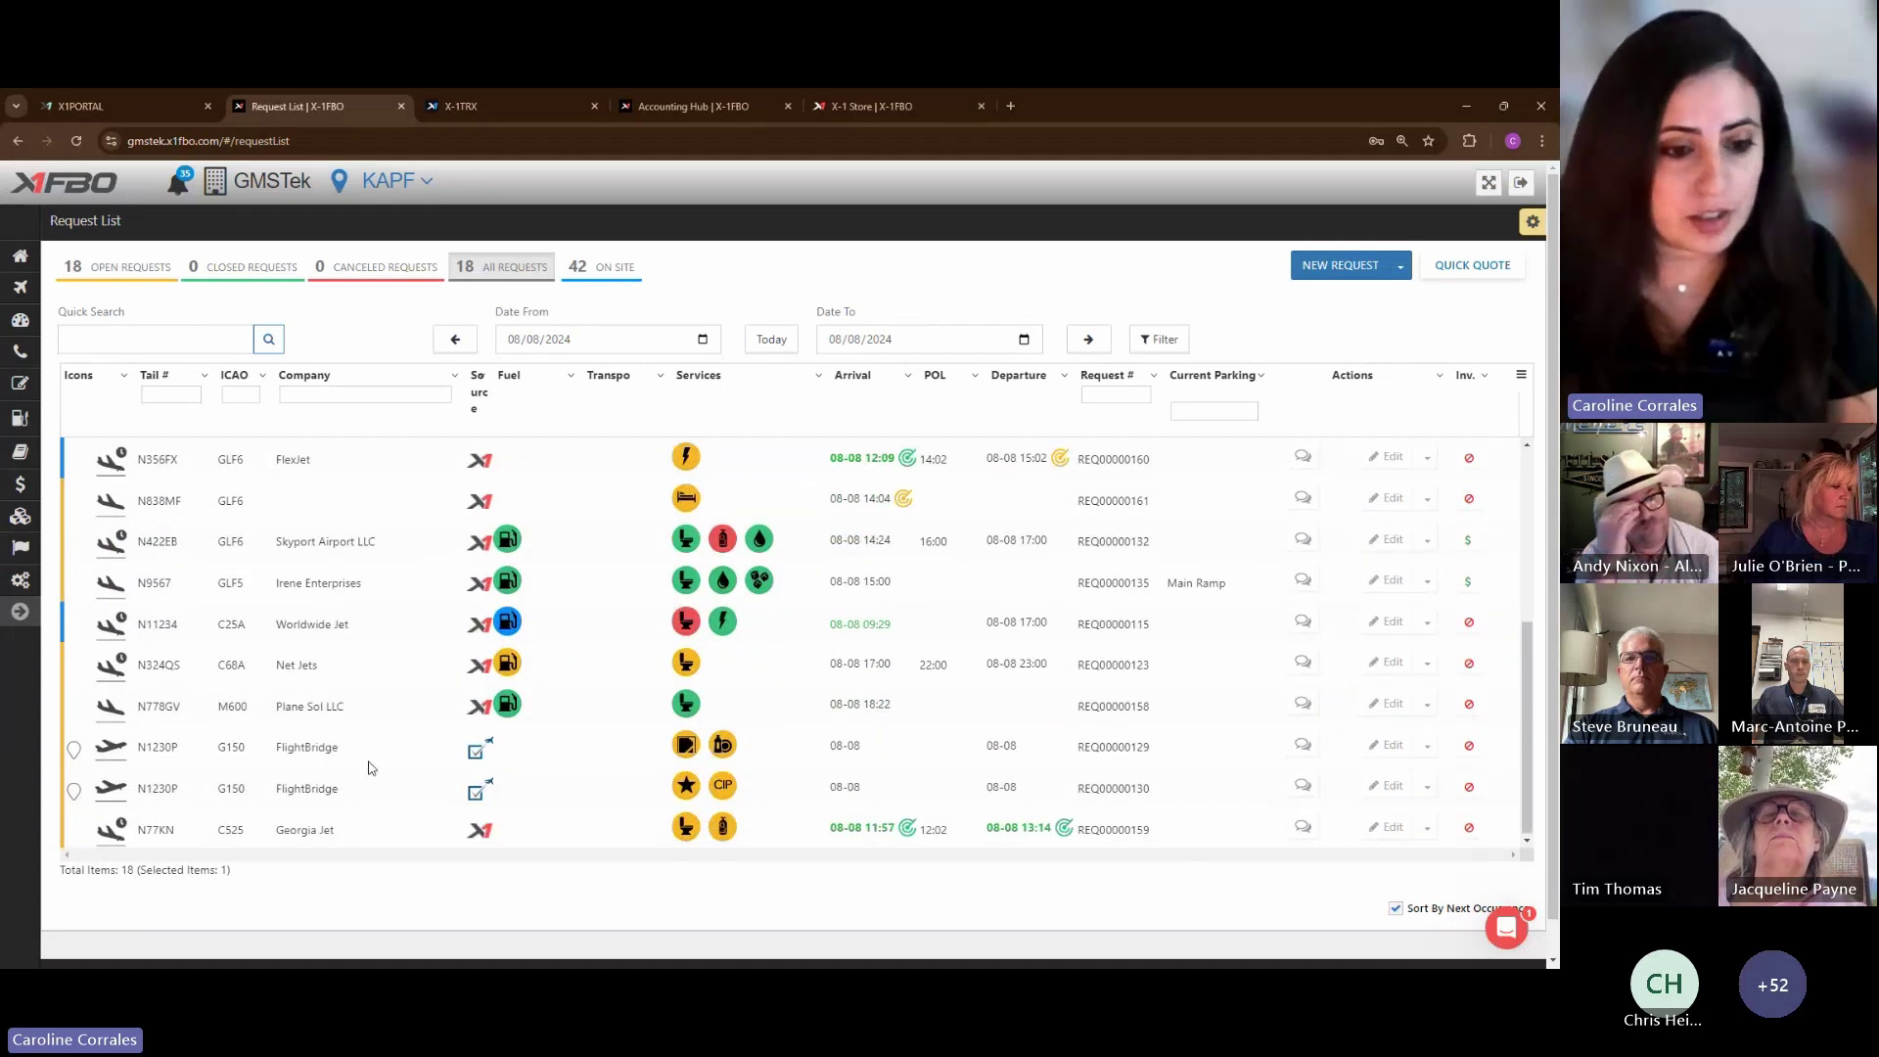
click(371, 764)
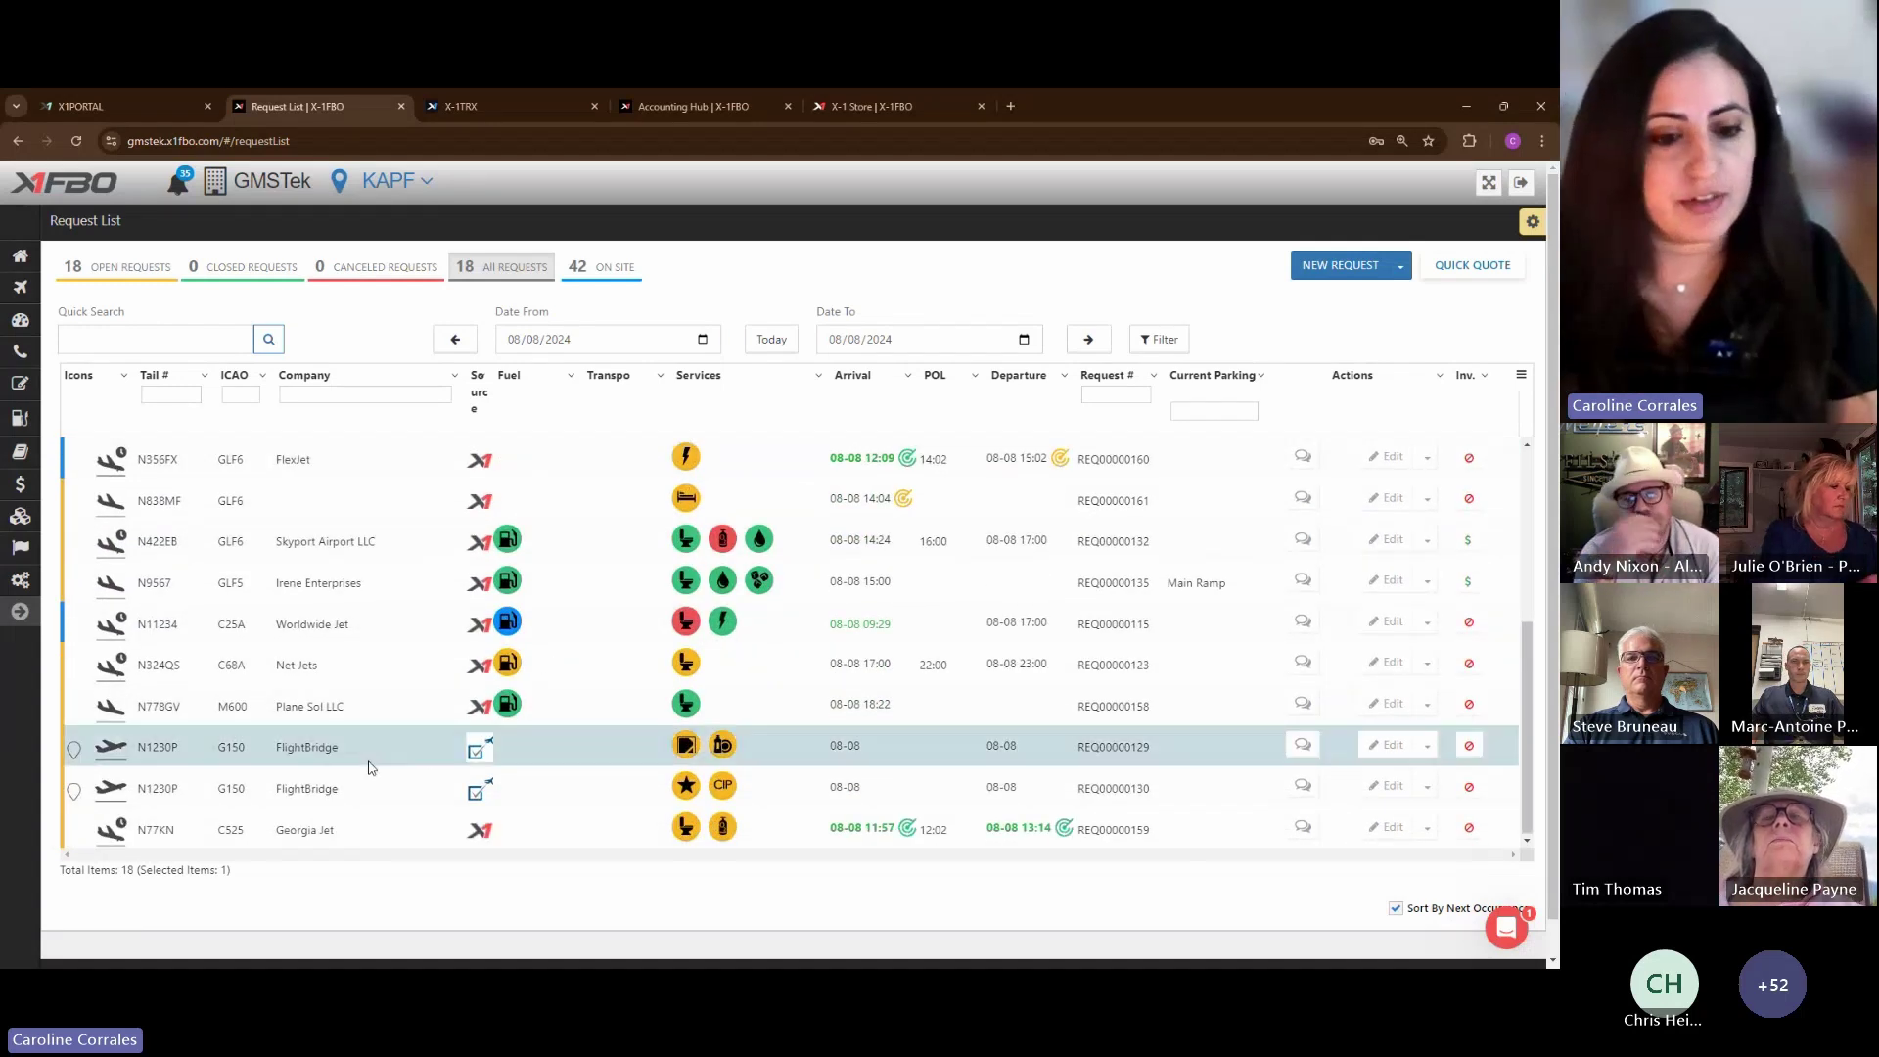
click(432, 783)
scroll(428, 706, up, 4)
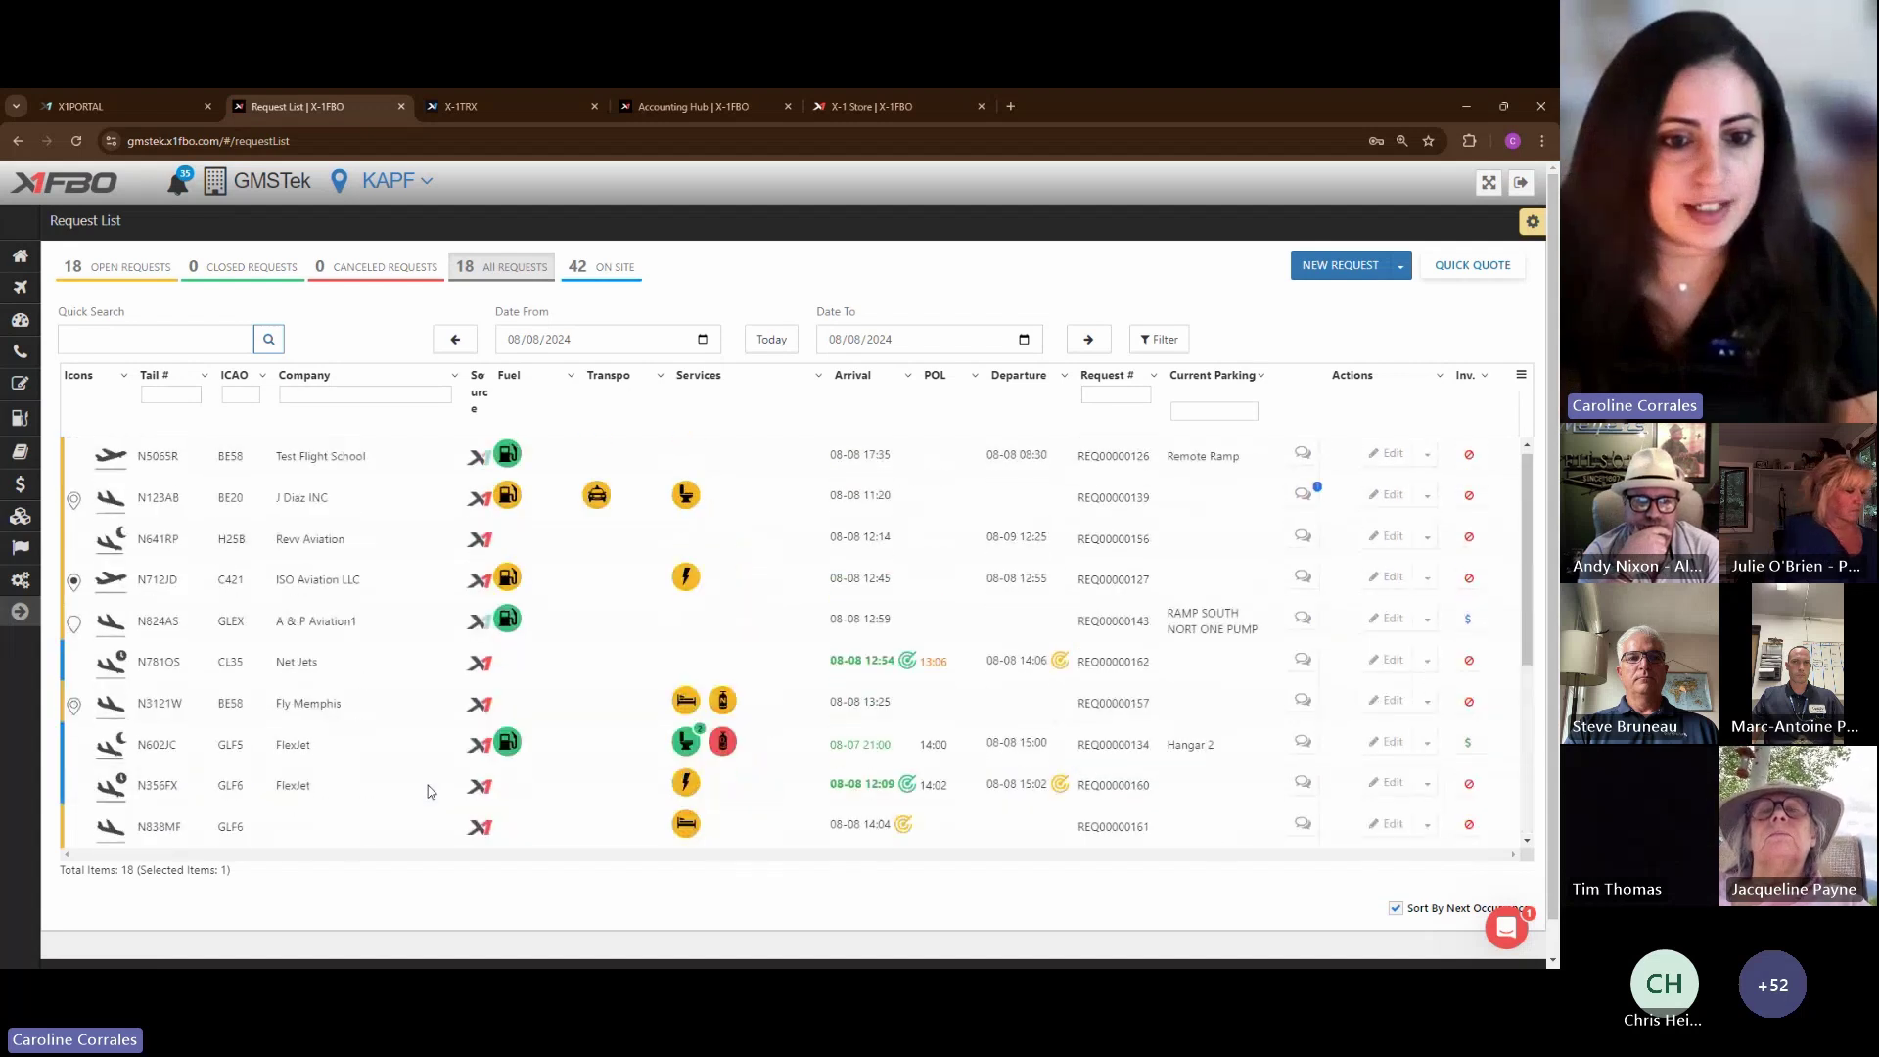
click(400, 639)
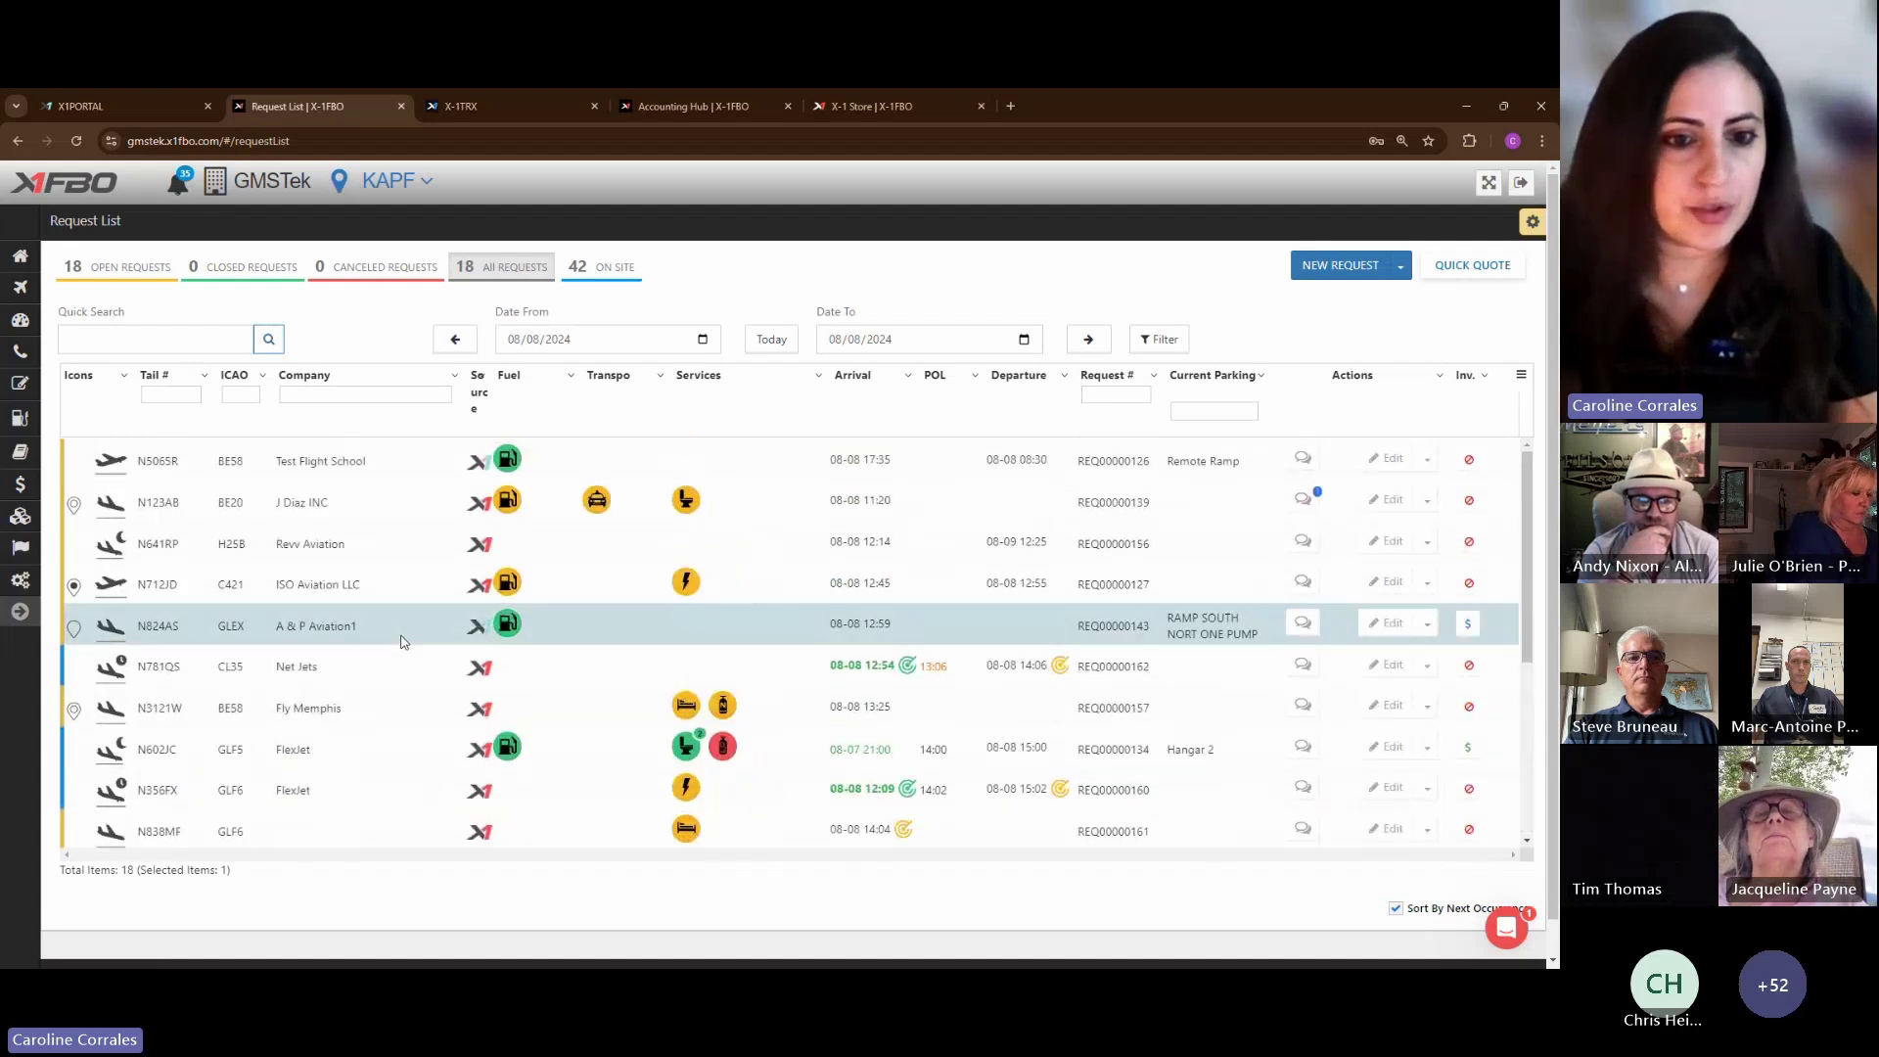
click(424, 472)
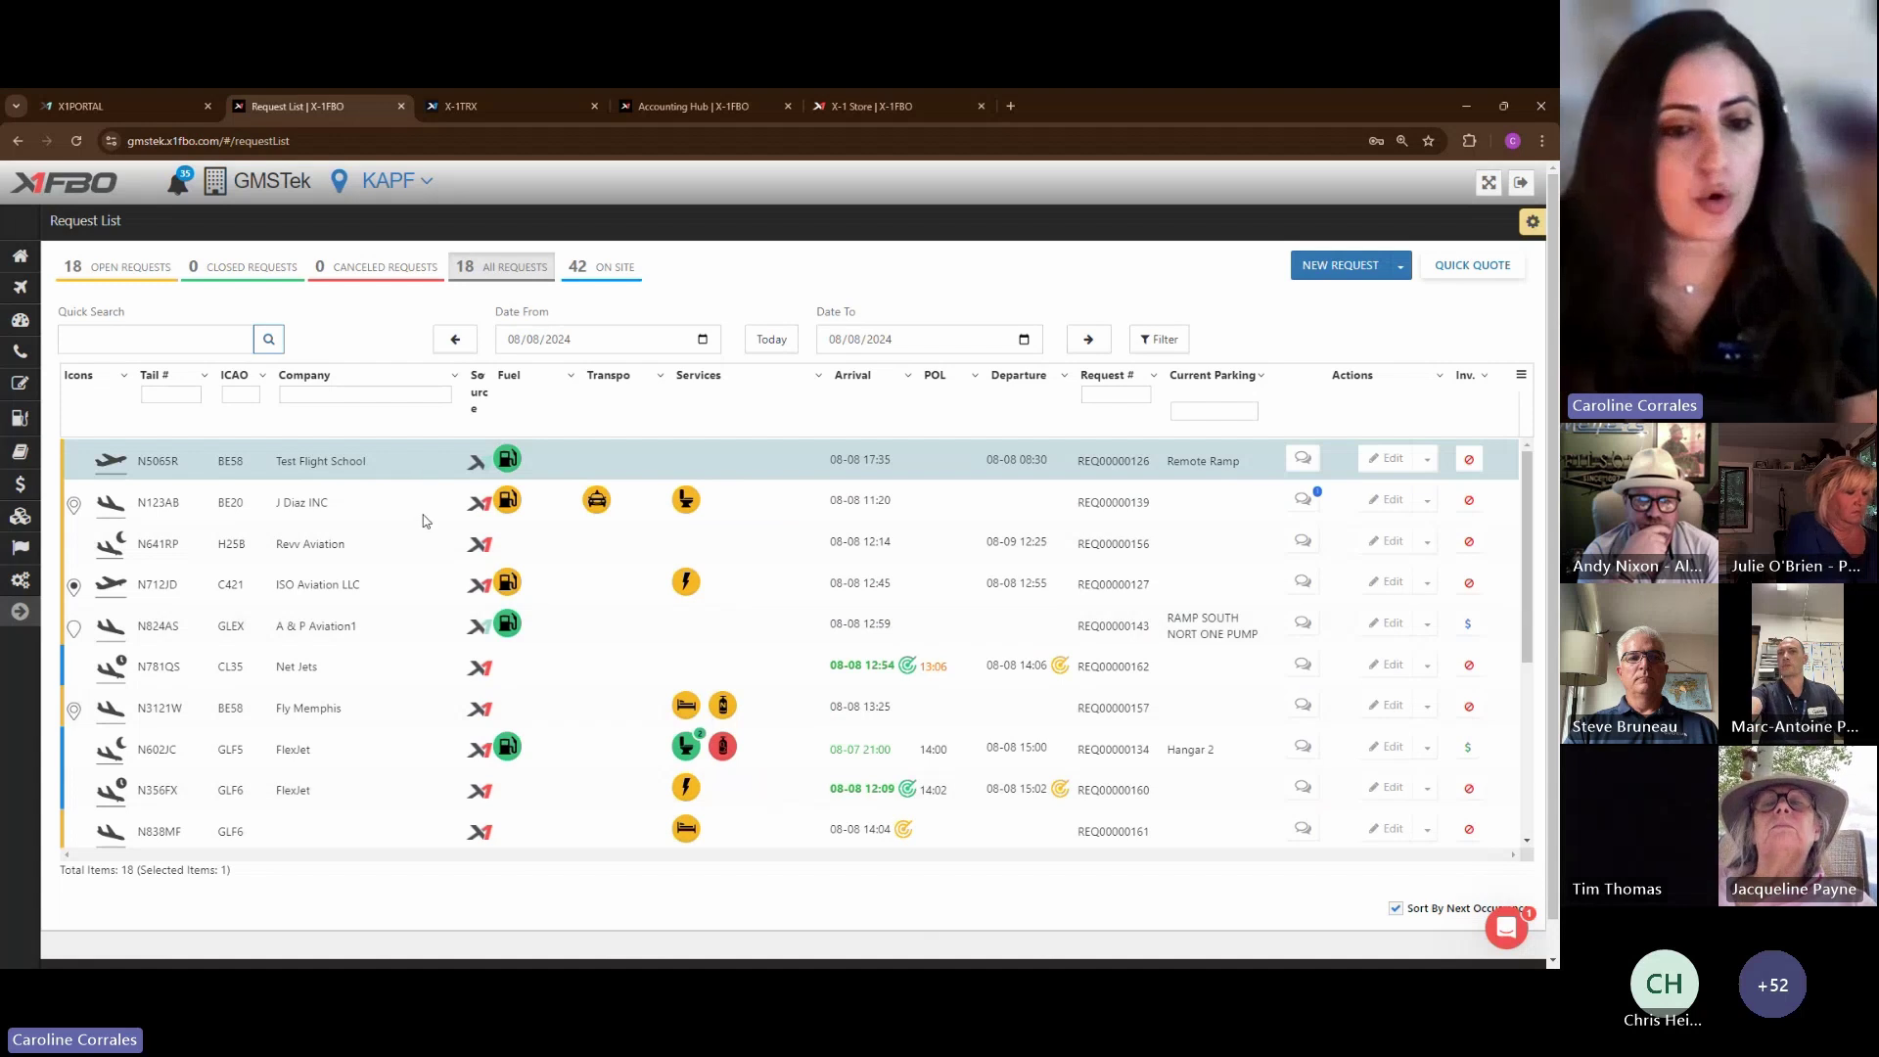
click(426, 509)
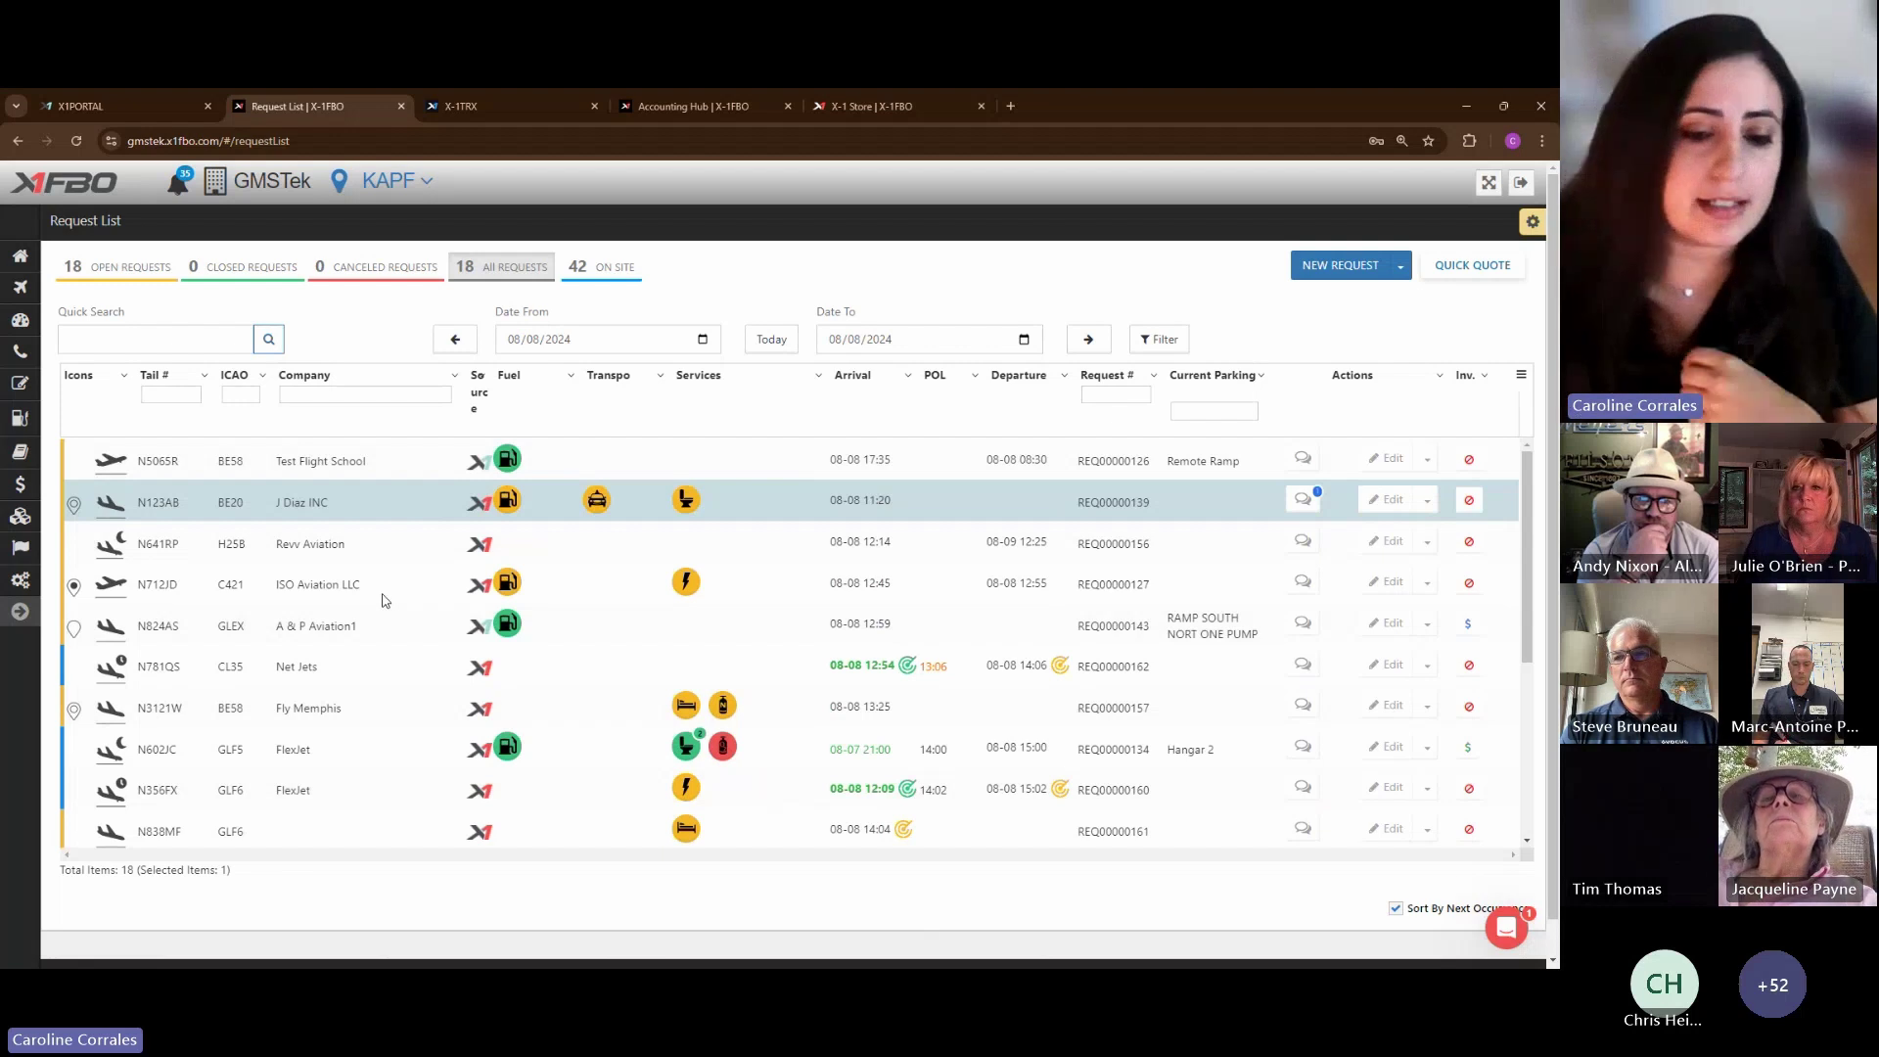
Select the N602JC FlexJet, N11234 Worldwide Jet and N781QS Net Jets requests, then open X1TRX
click(579, 750)
scroll(582, 752, down, 3)
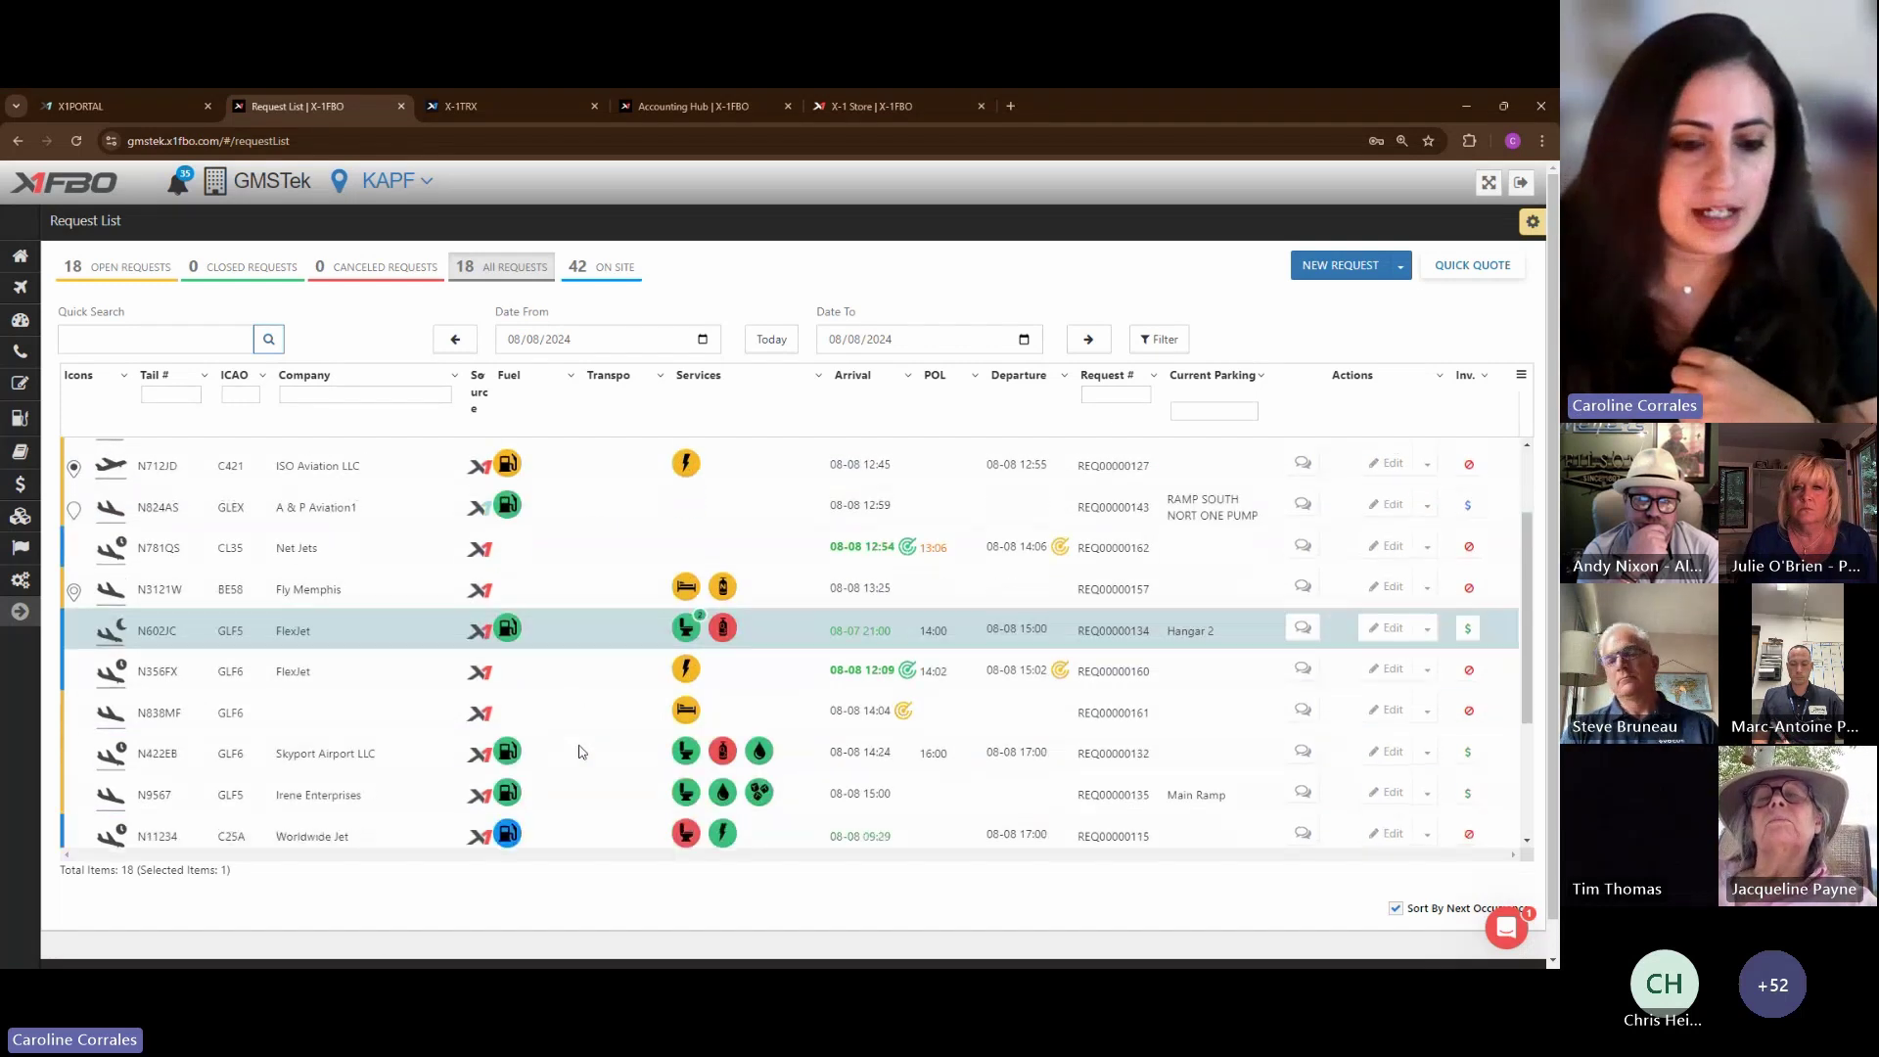
scroll(578, 754, down, 1)
click(571, 789)
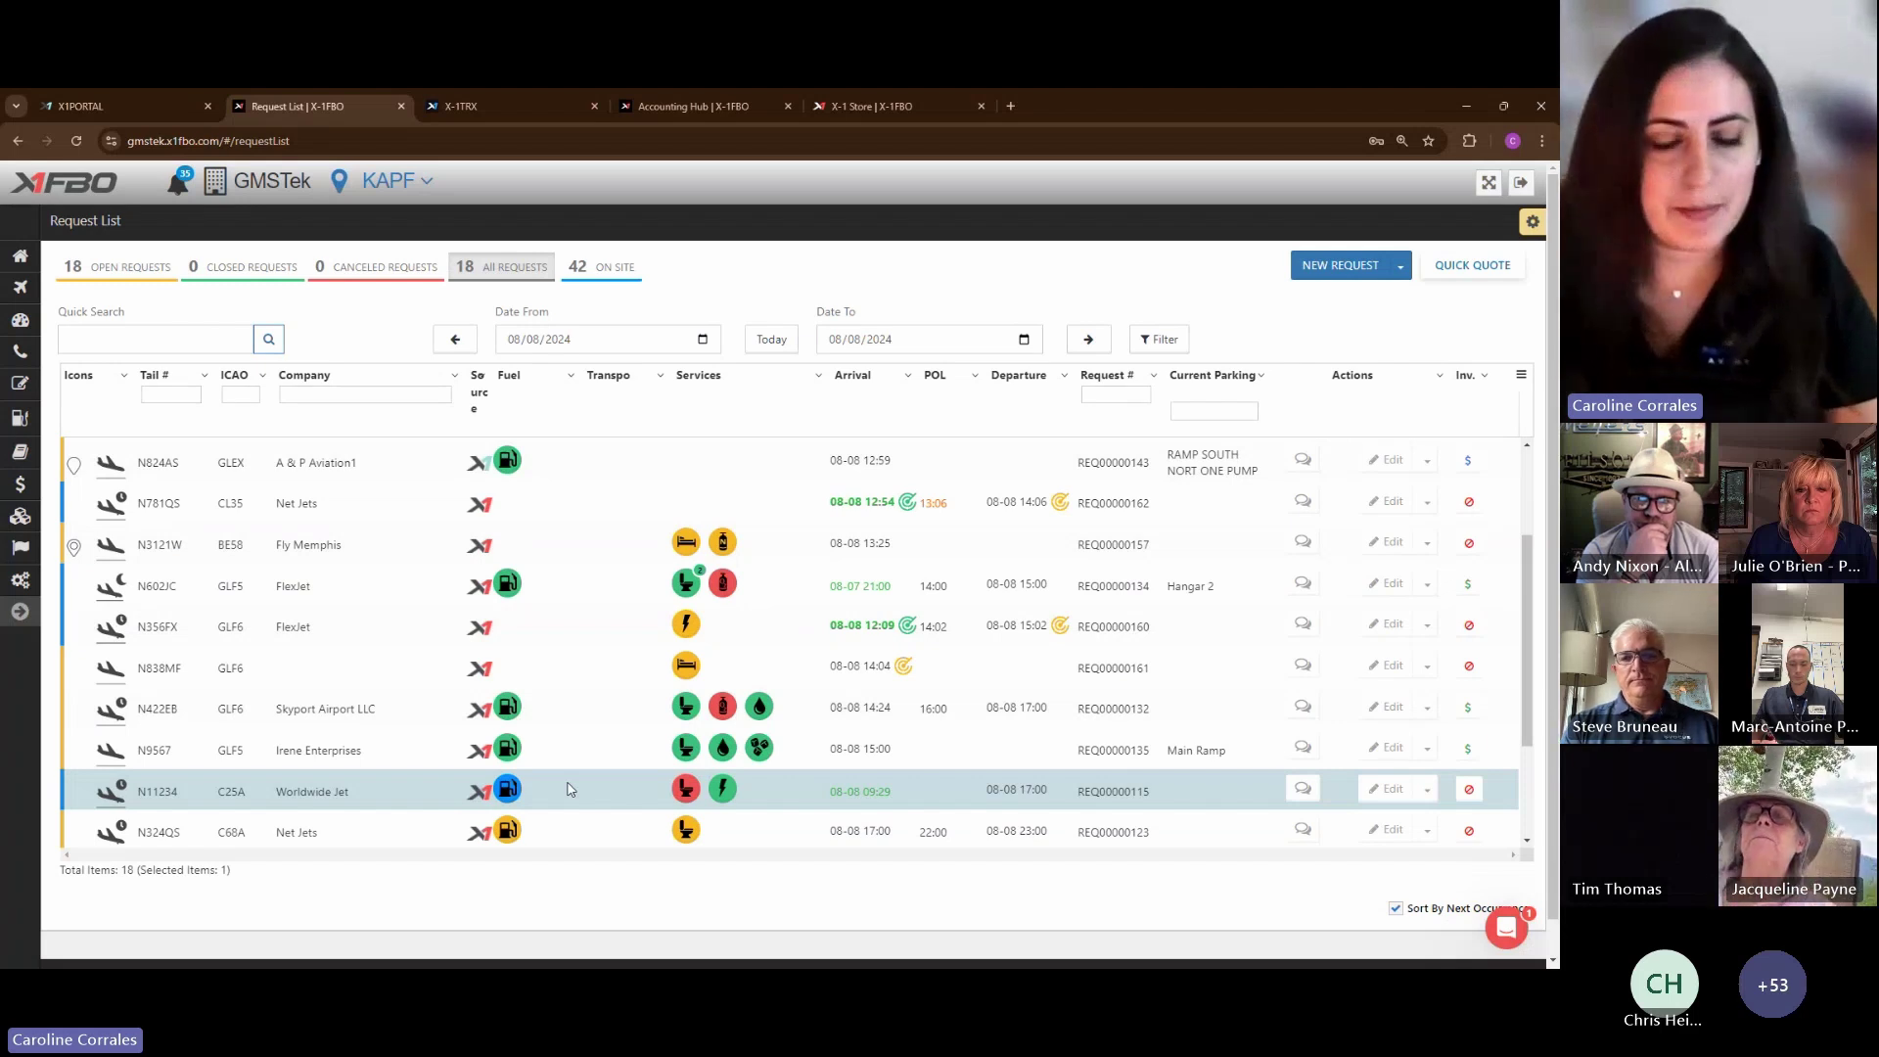
click(920, 501)
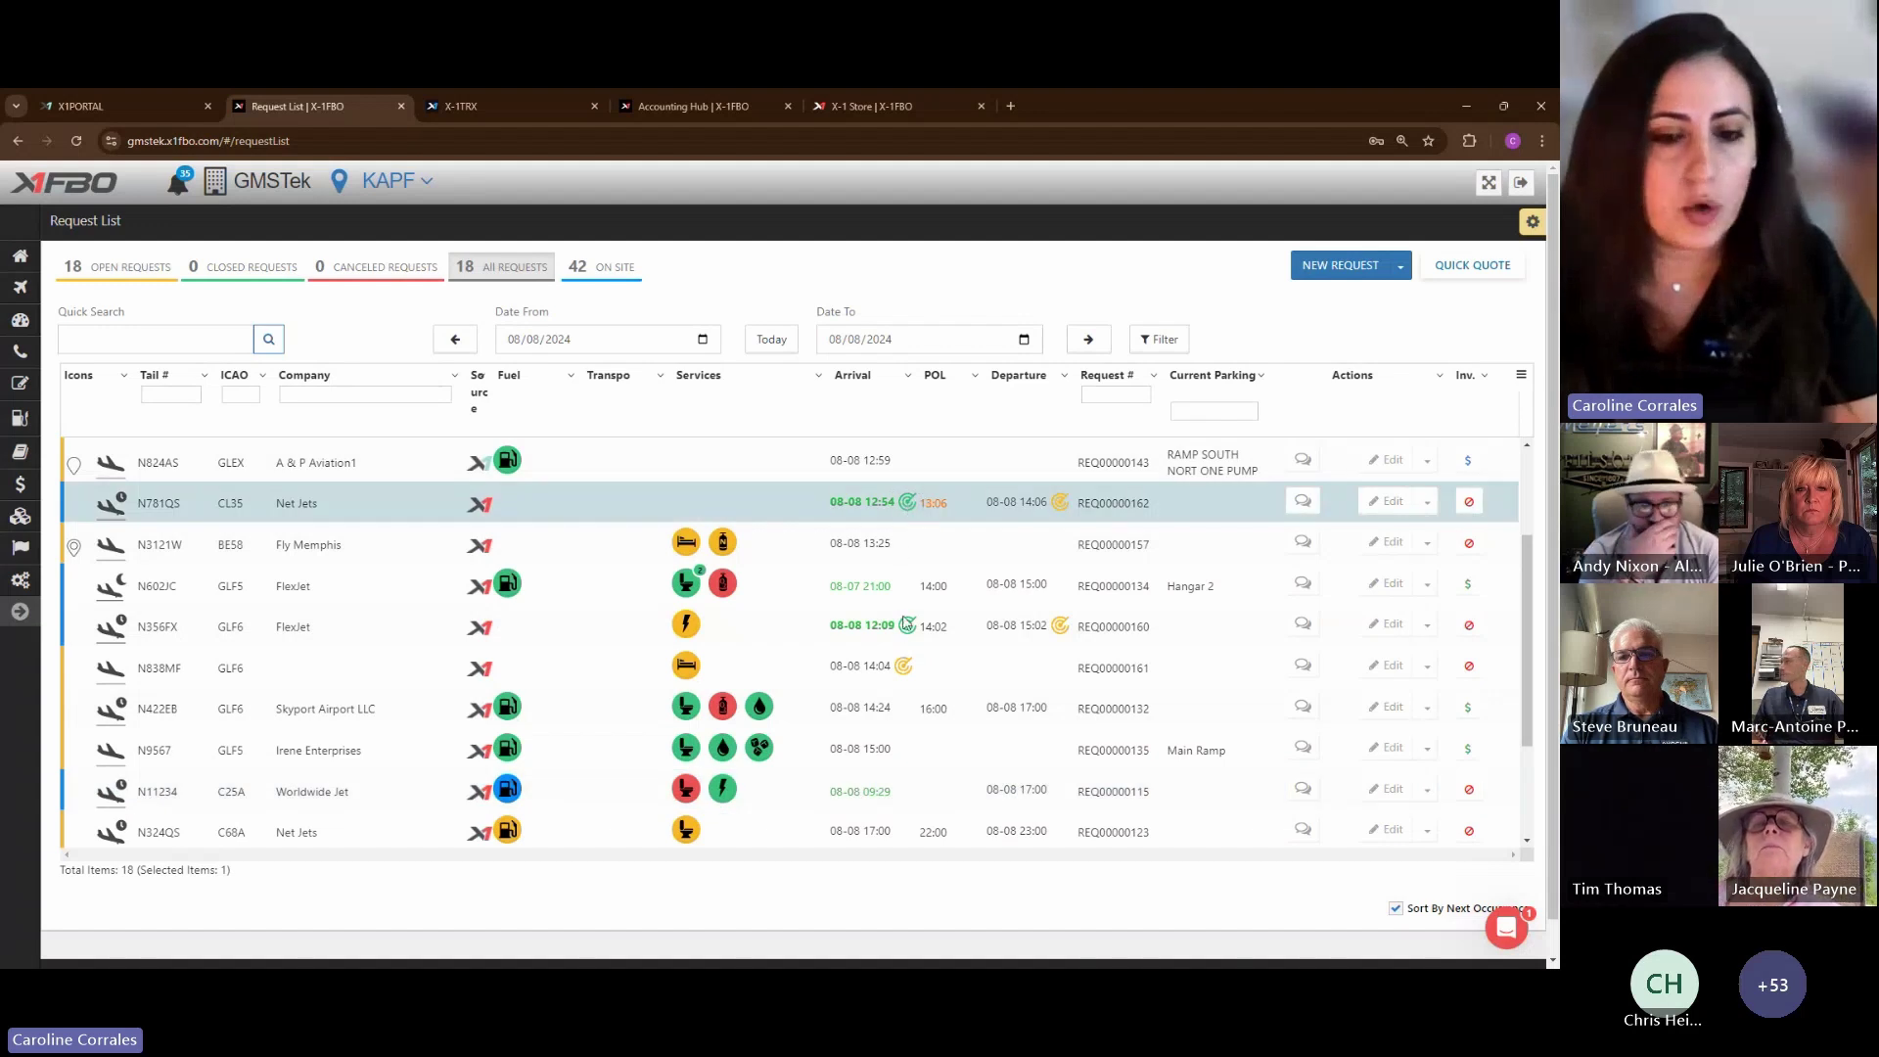
click(482, 106)
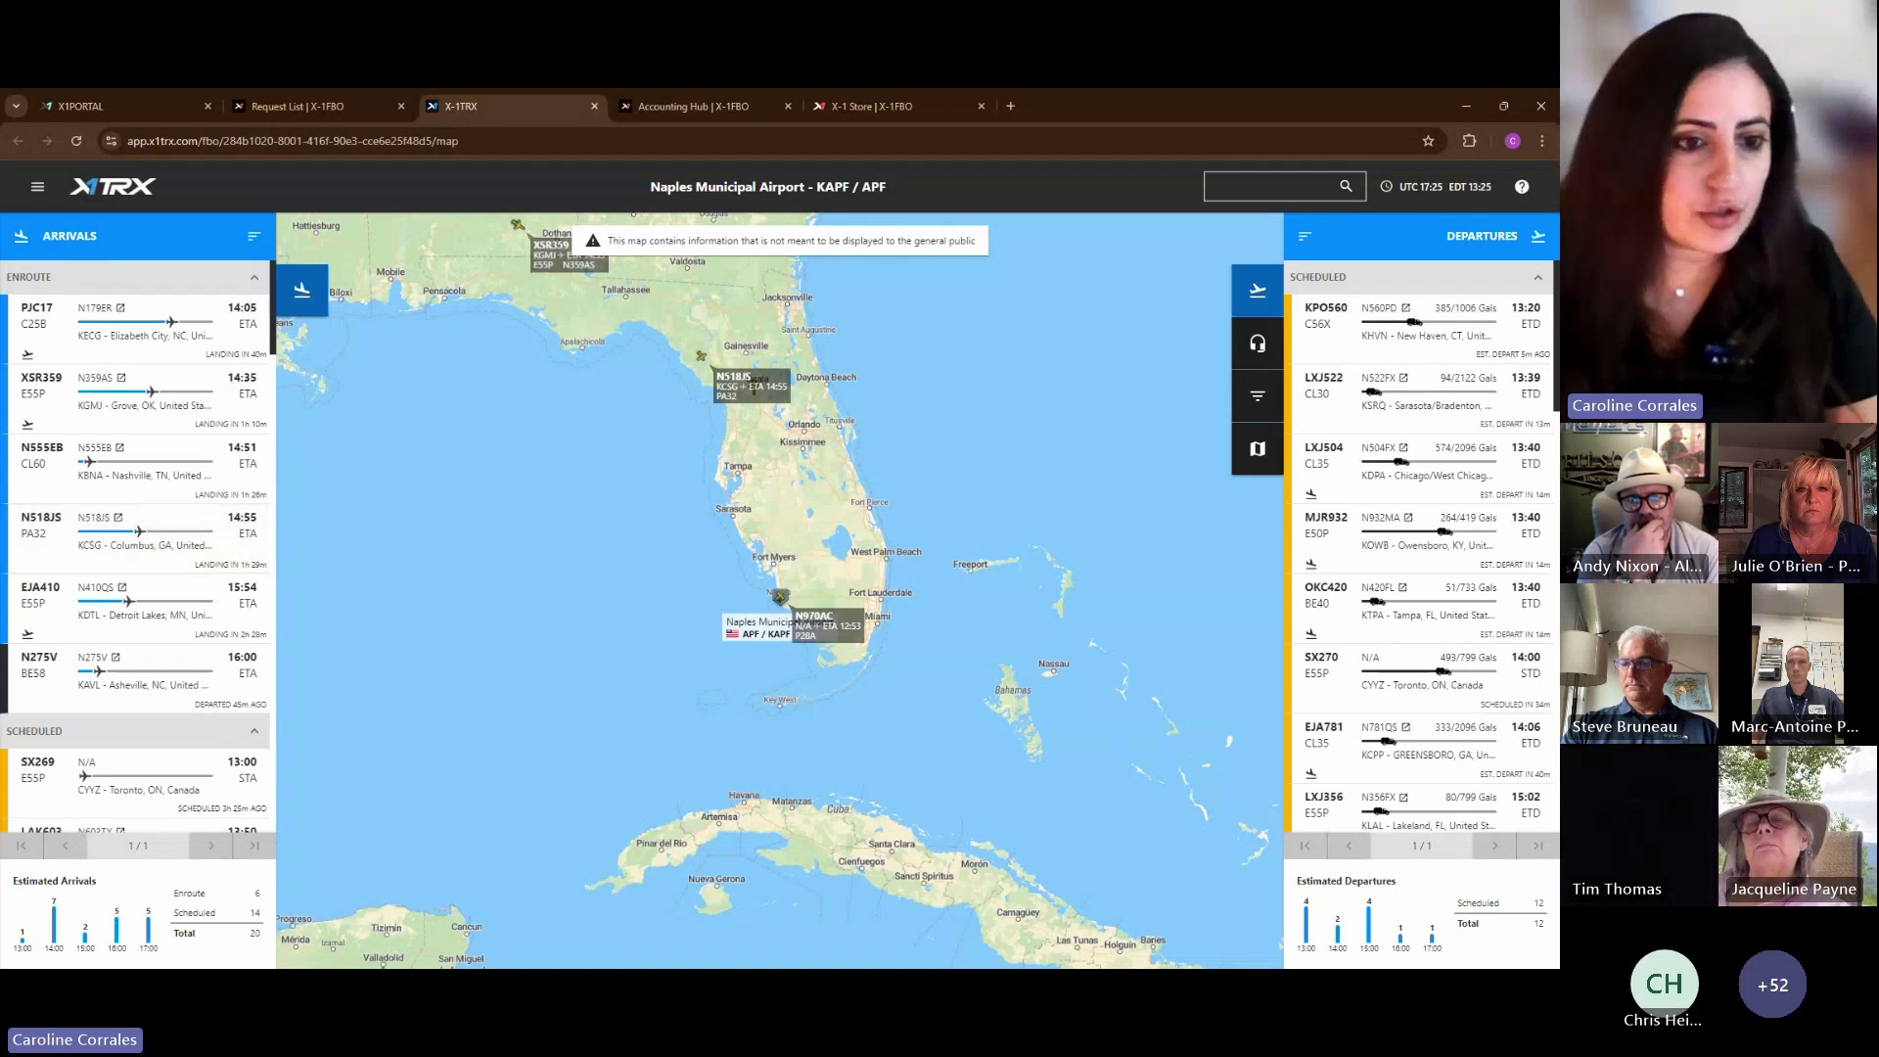
scroll(137, 458, down, 1)
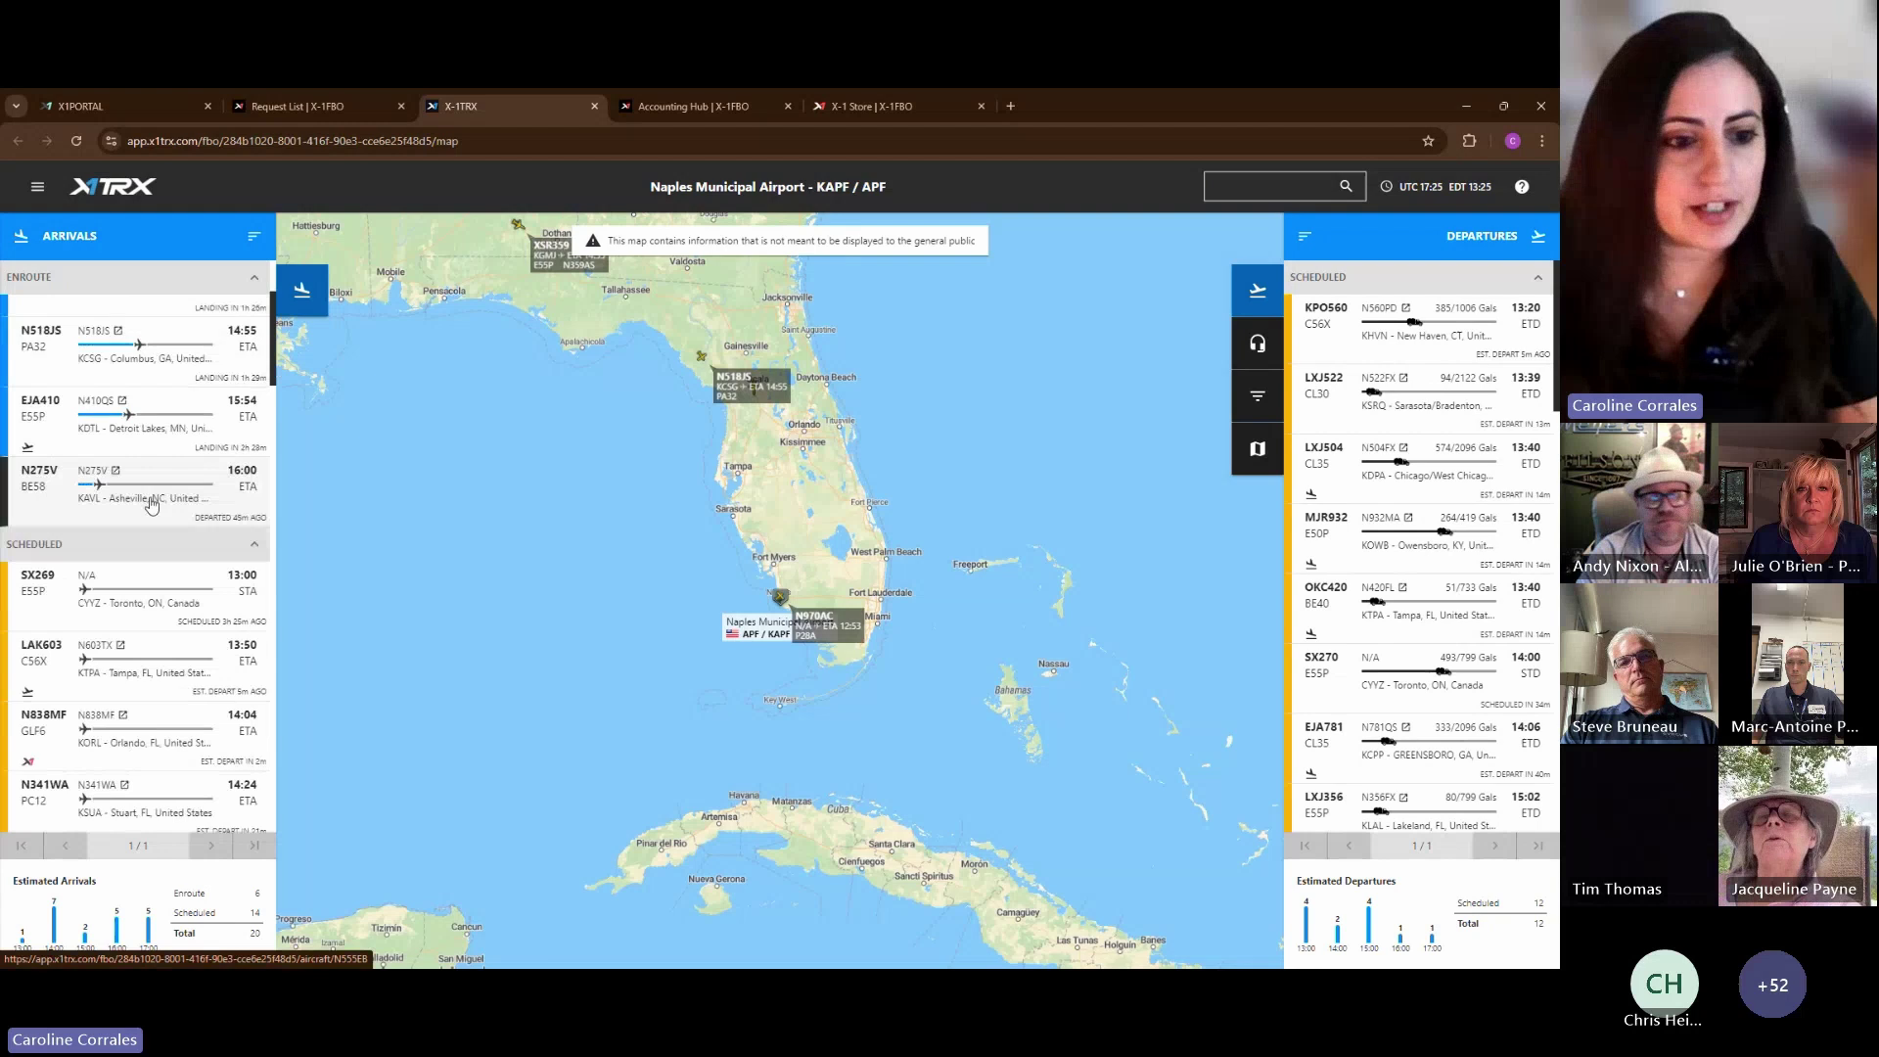
scroll(65, 682, down, 1)
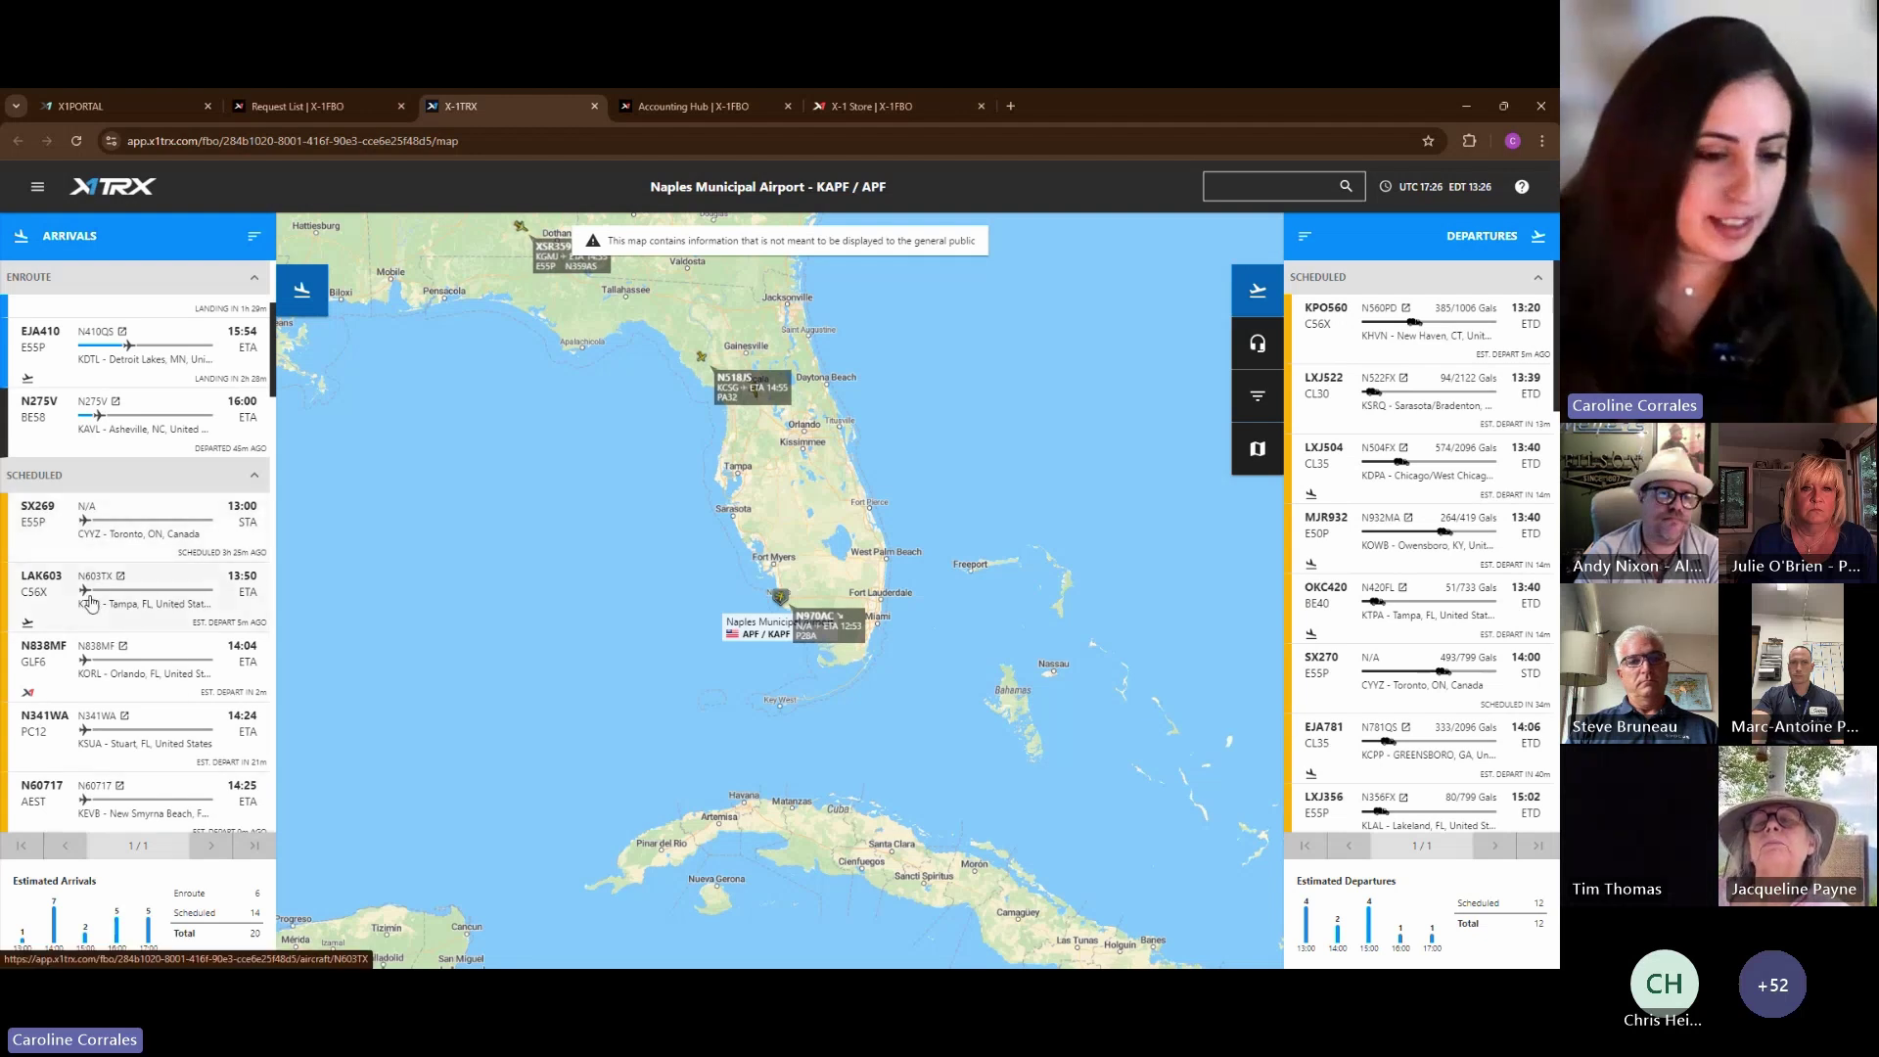
key(ctrl+plus)
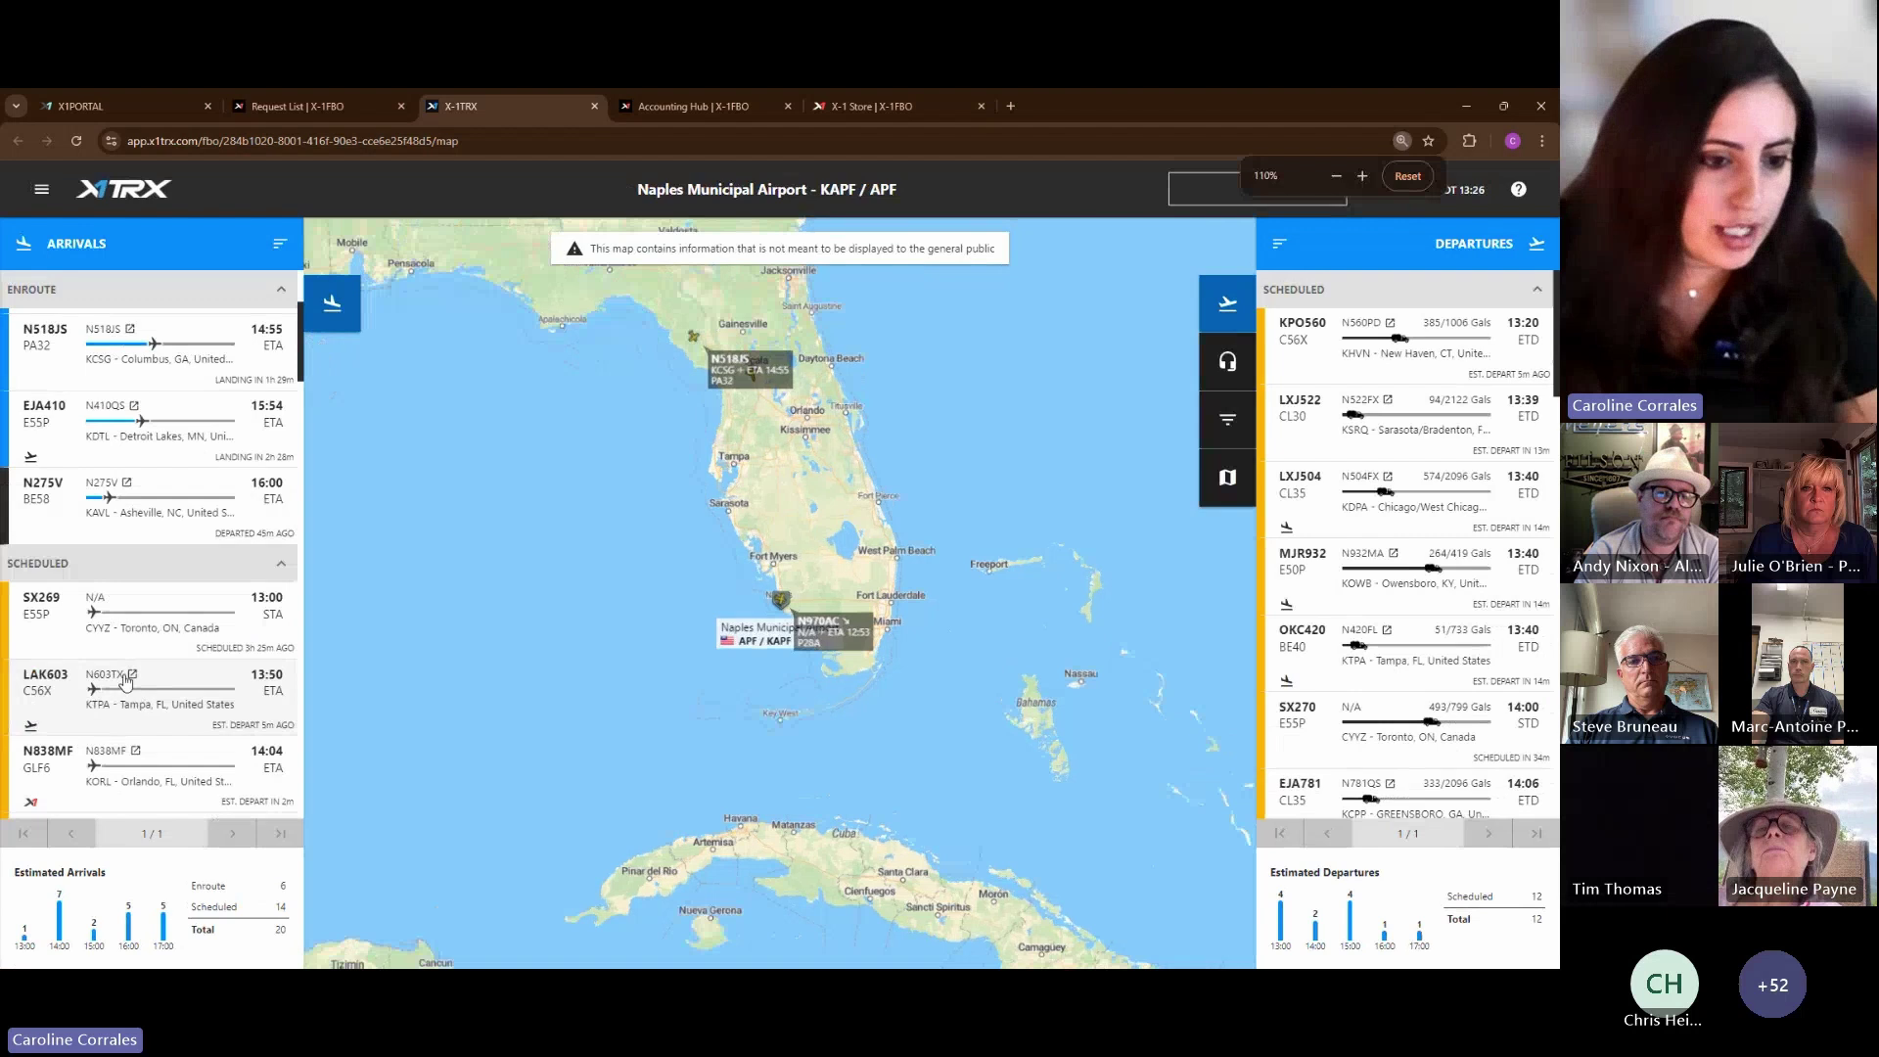
scroll(125, 682, down, 2)
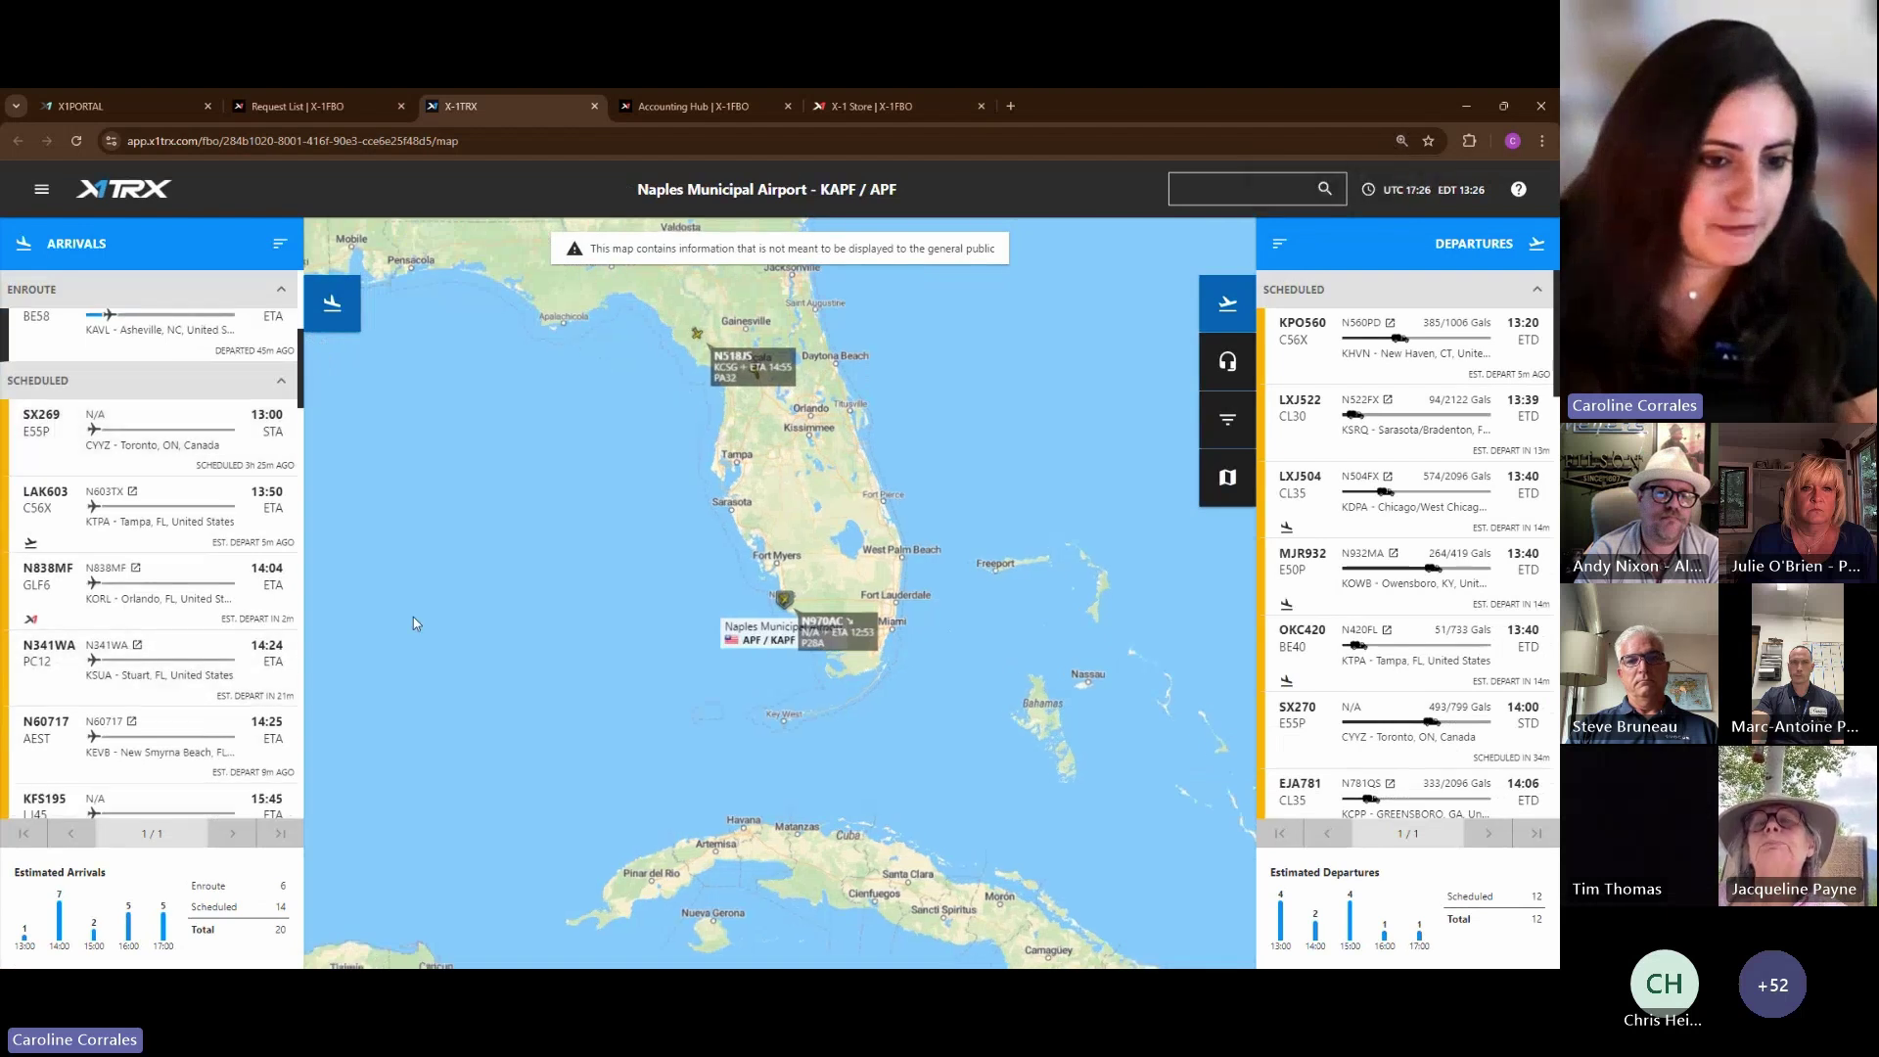
scroll(413, 624, up, 2)
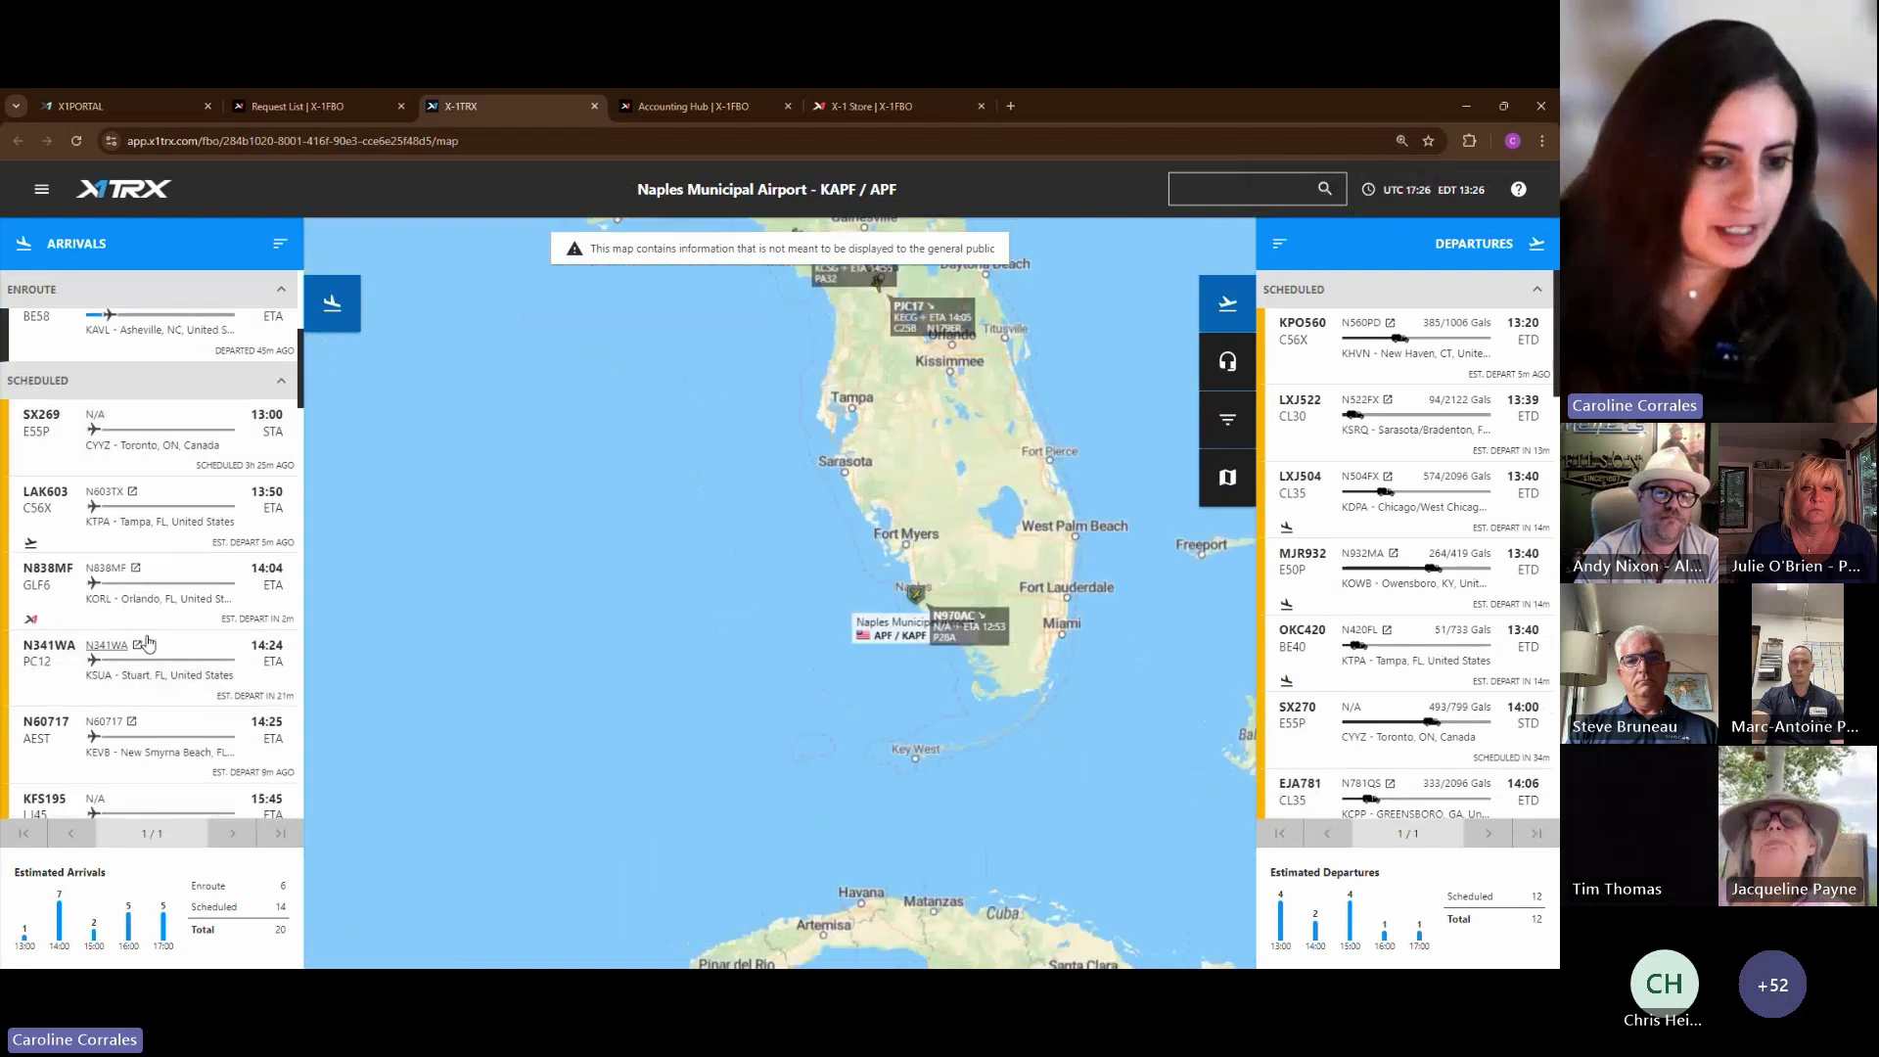
click(56, 620)
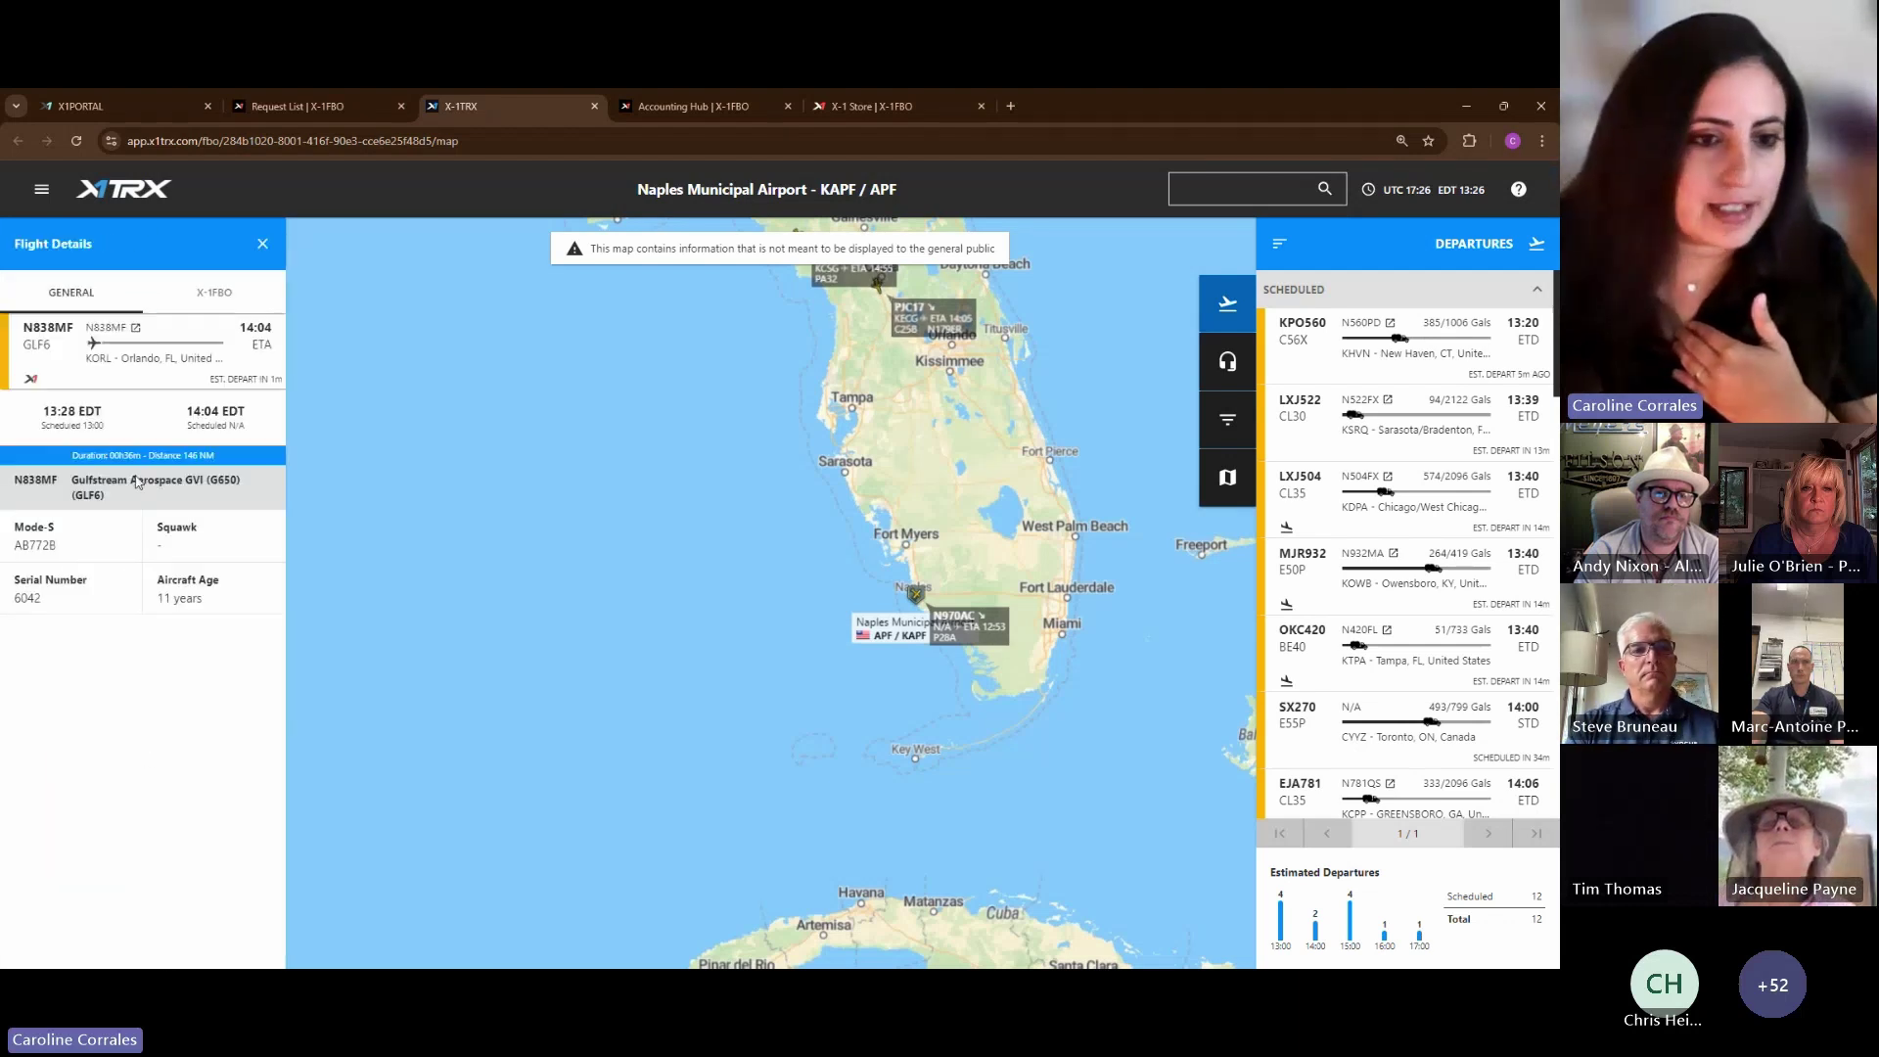
click(213, 295)
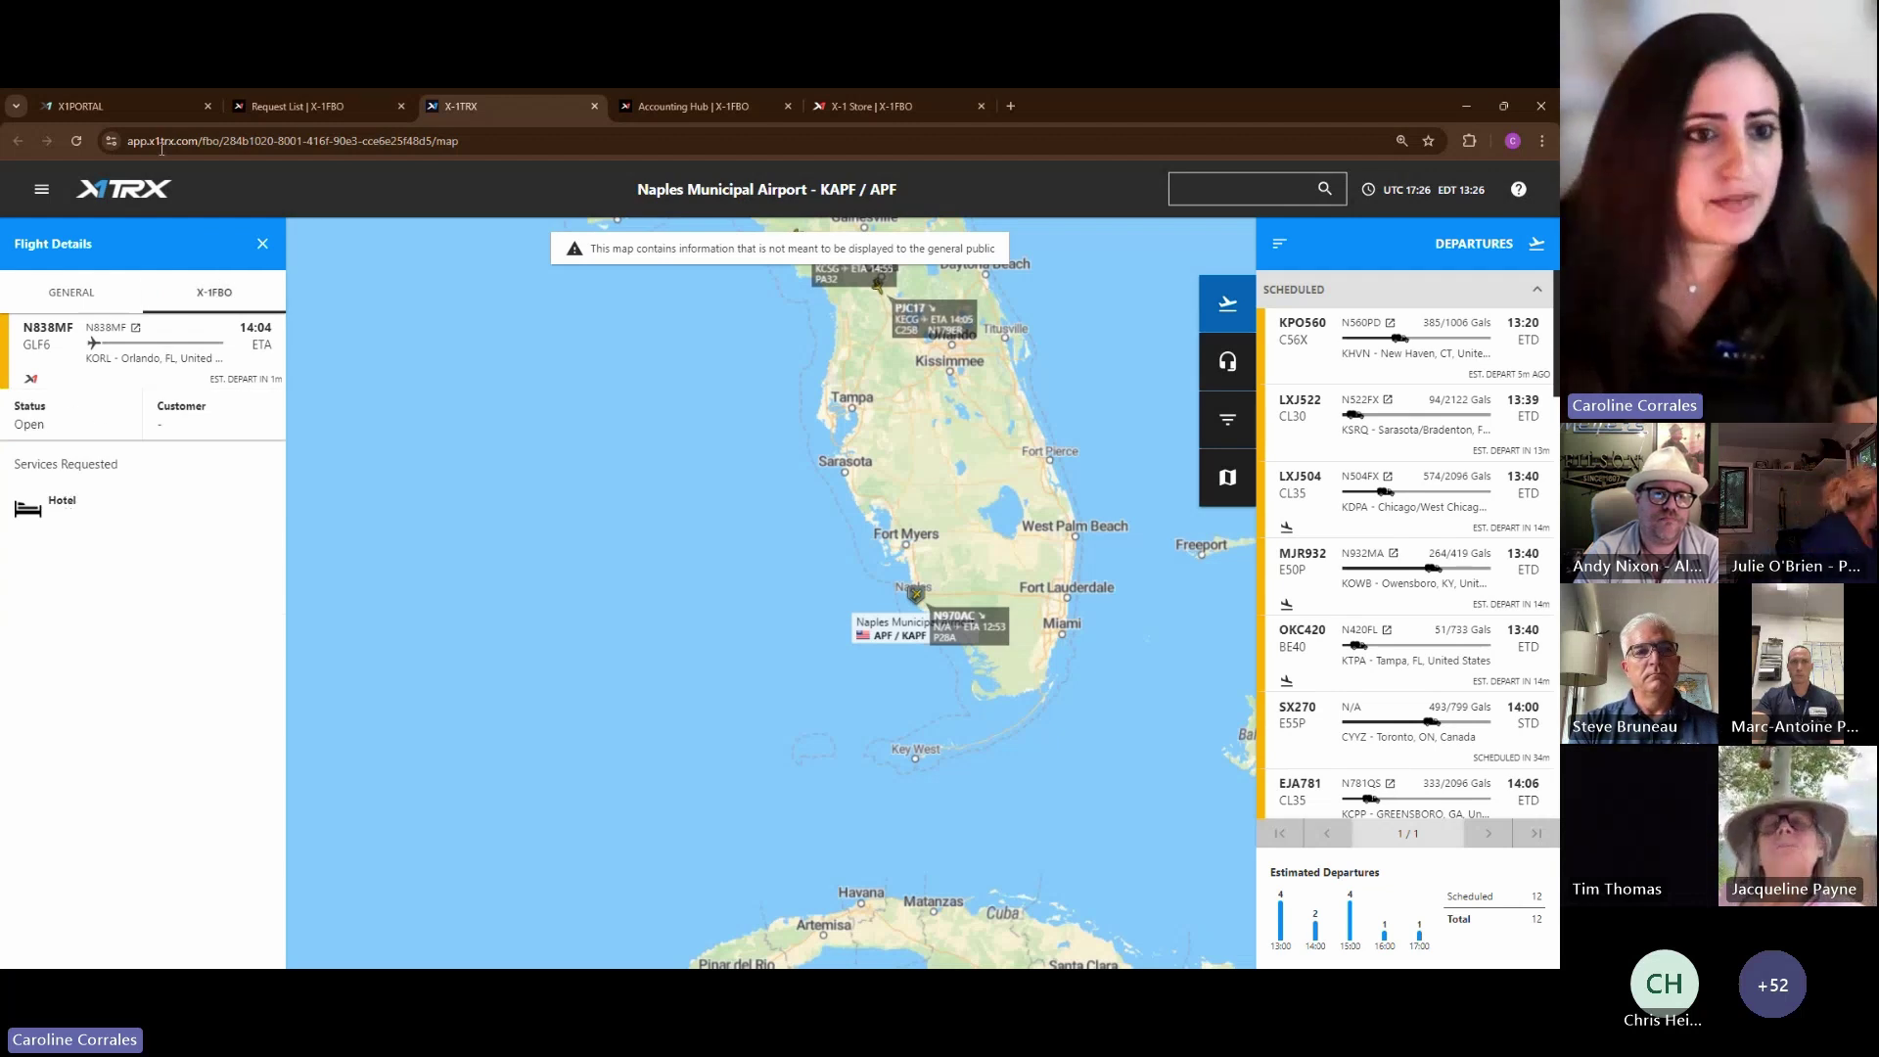
Return to the X-1FBO Request List and select the N781QS, N356FX and N123AB requests
click(262, 109)
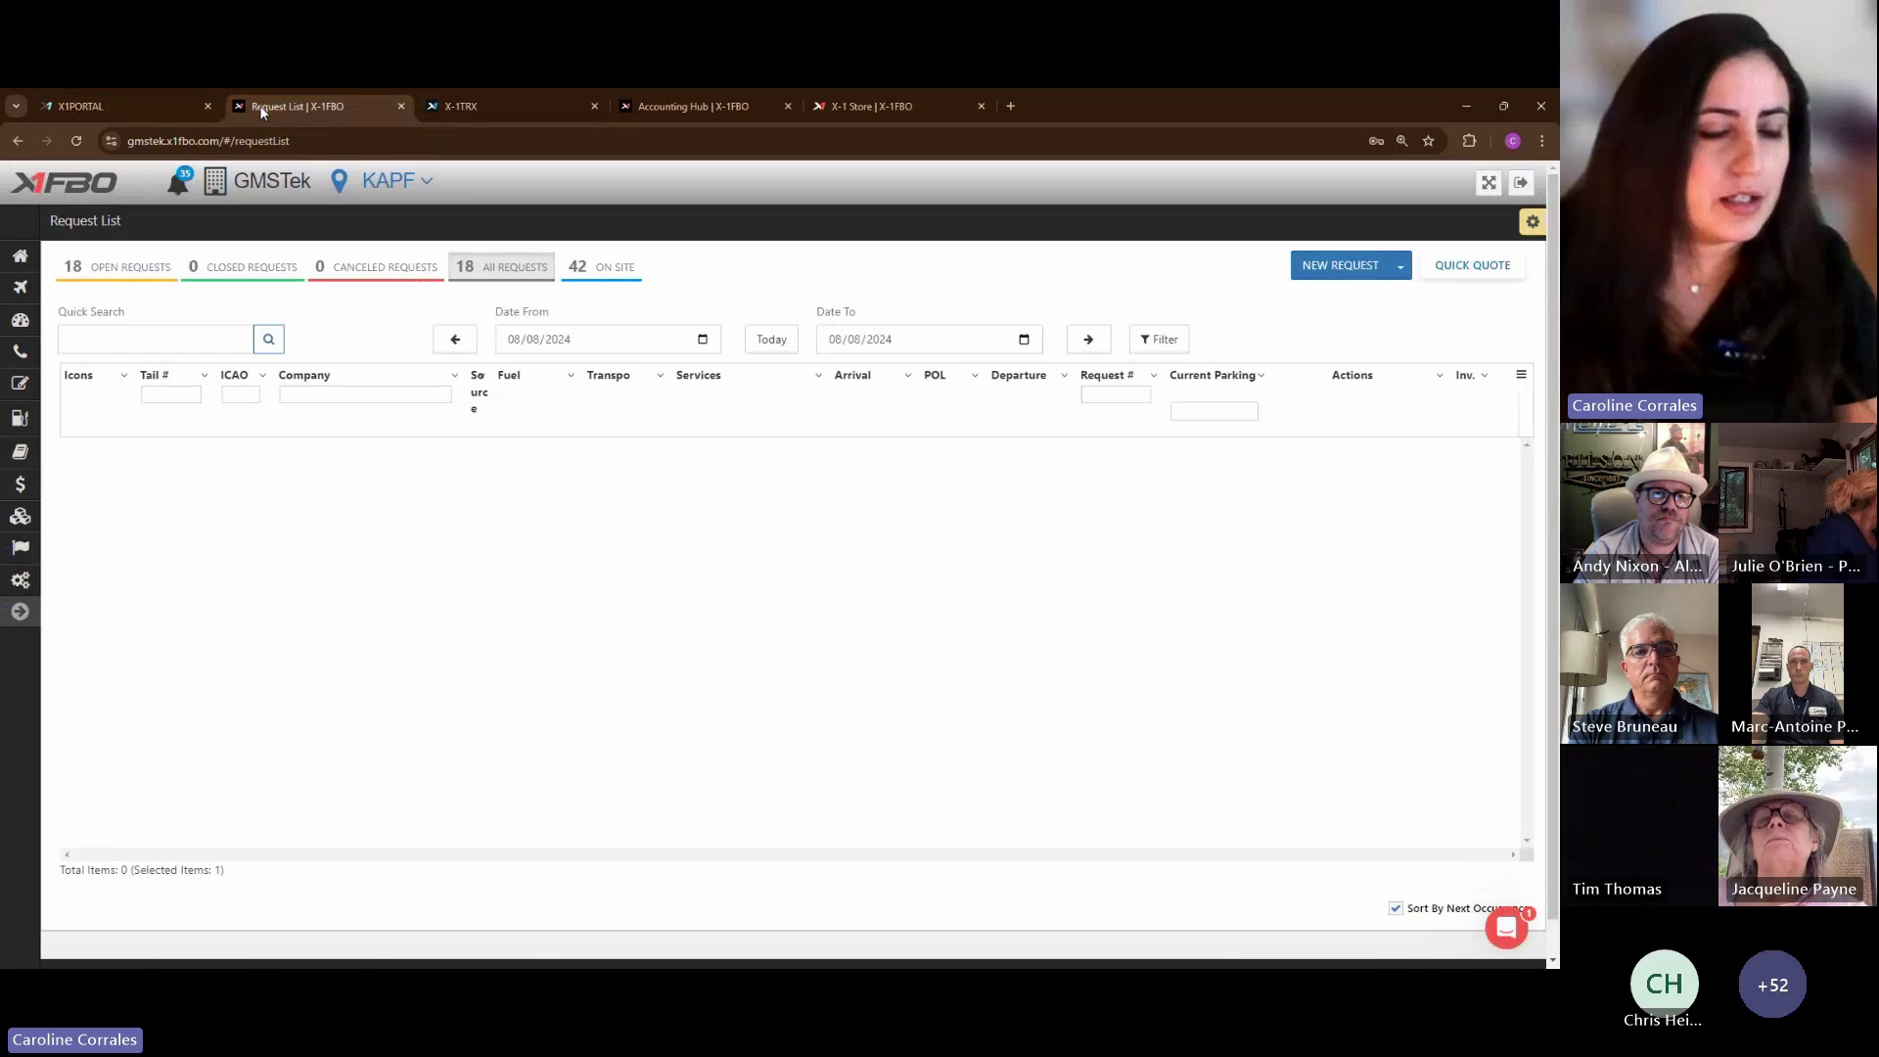
click(783, 662)
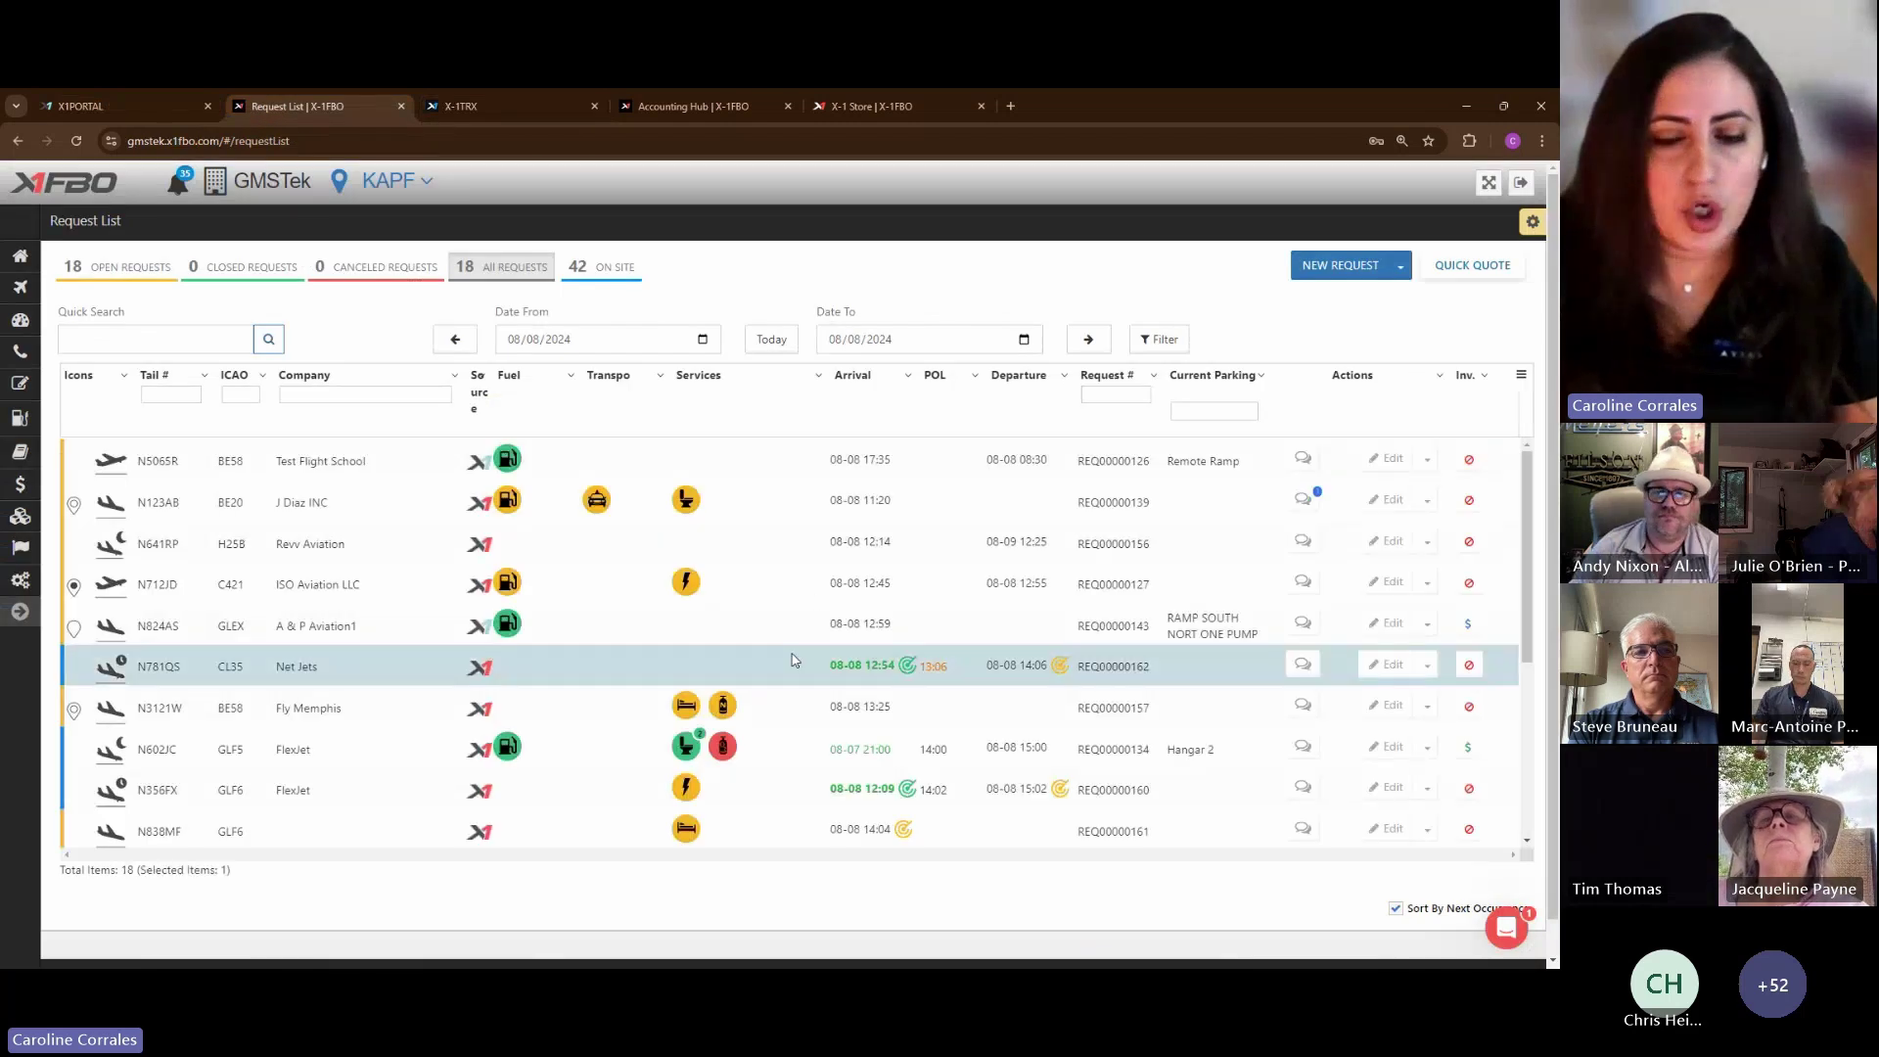
click(798, 623)
click(813, 662)
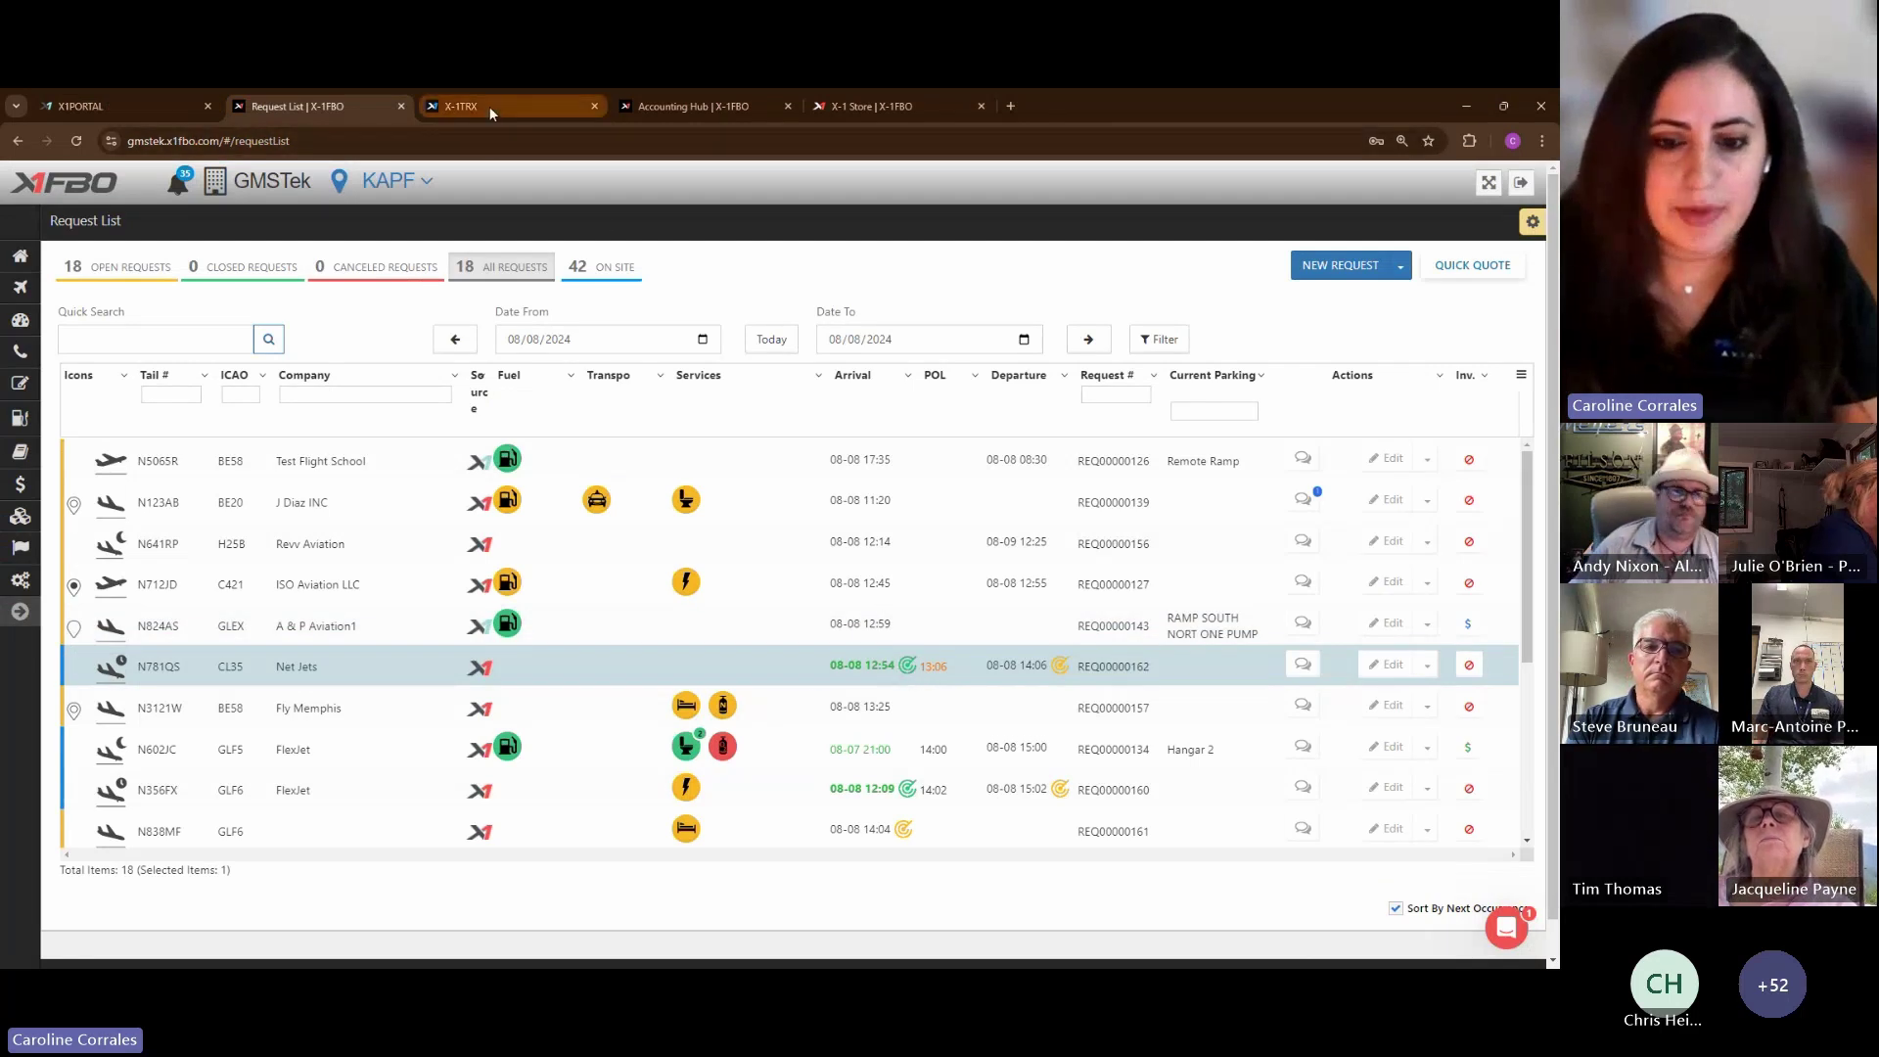
click(812, 789)
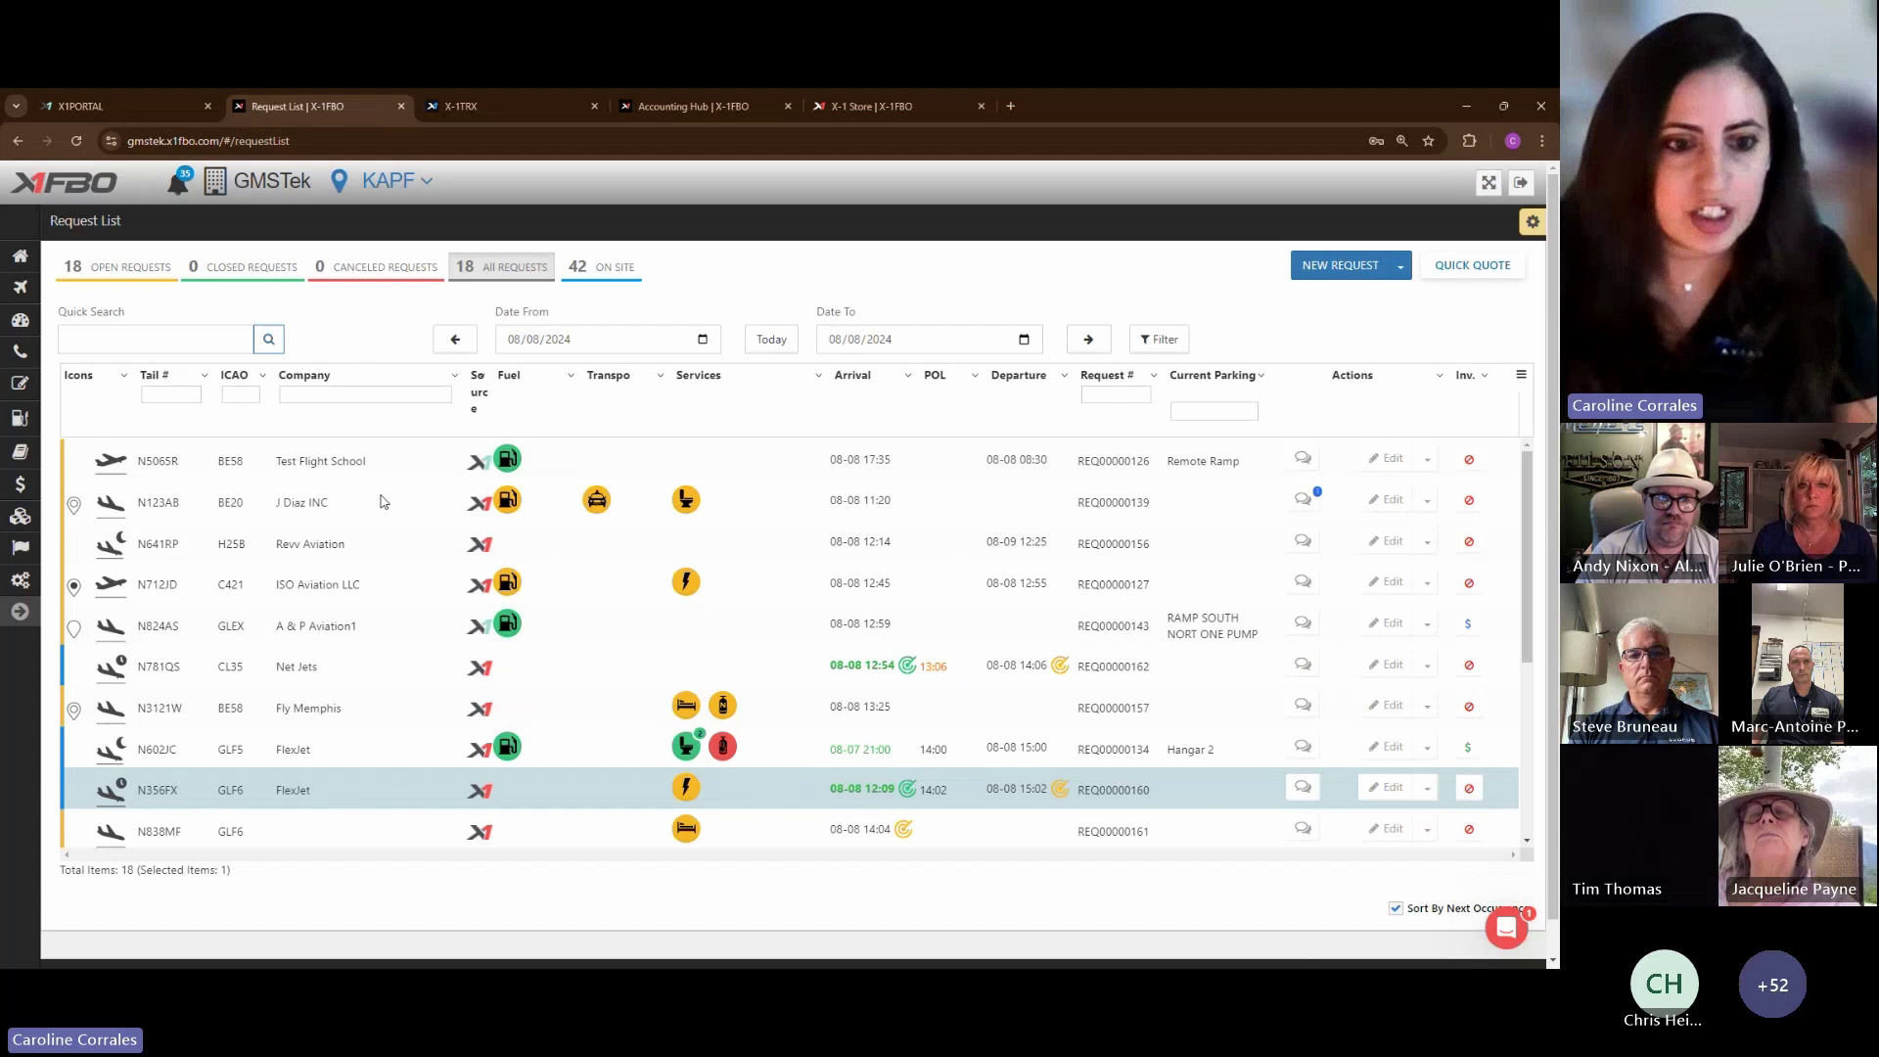
click(183, 497)
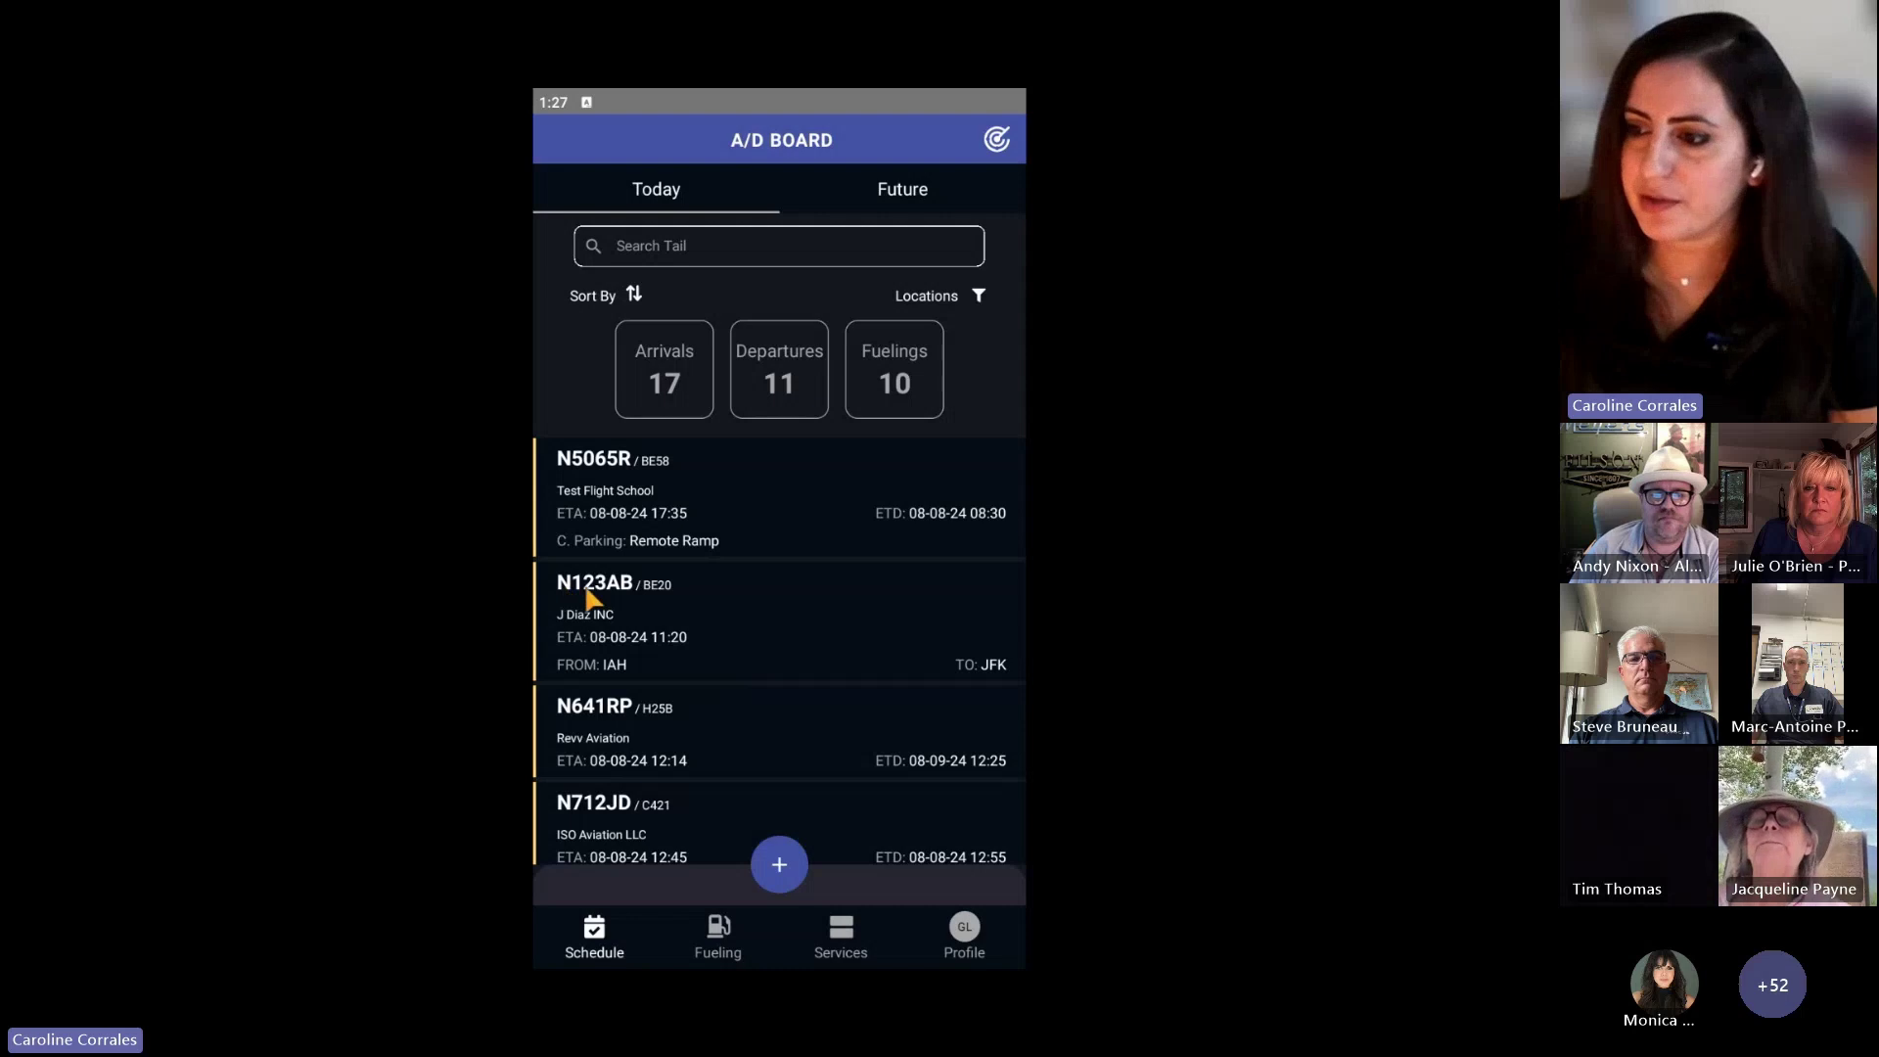
Open the N123AB card on the A/D Board to see its Fuel, Car and Lavatory services
click(741, 612)
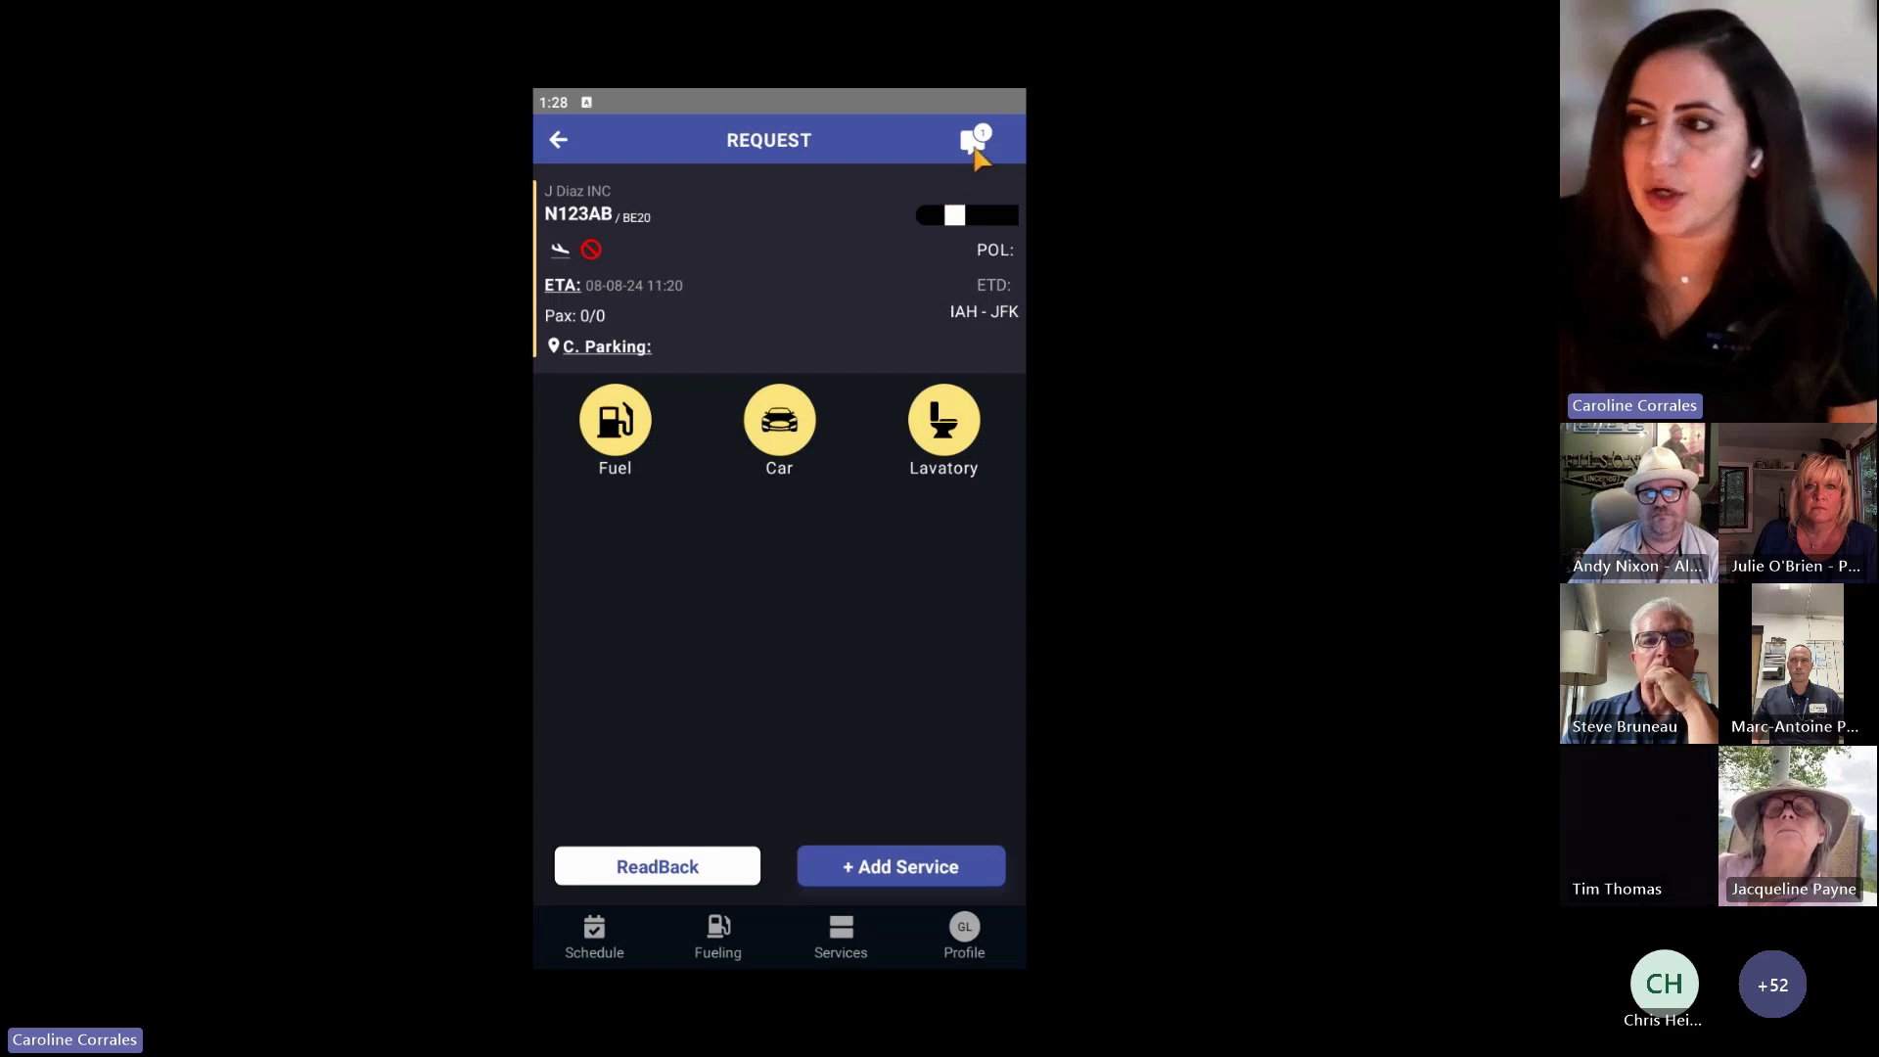
click(672, 866)
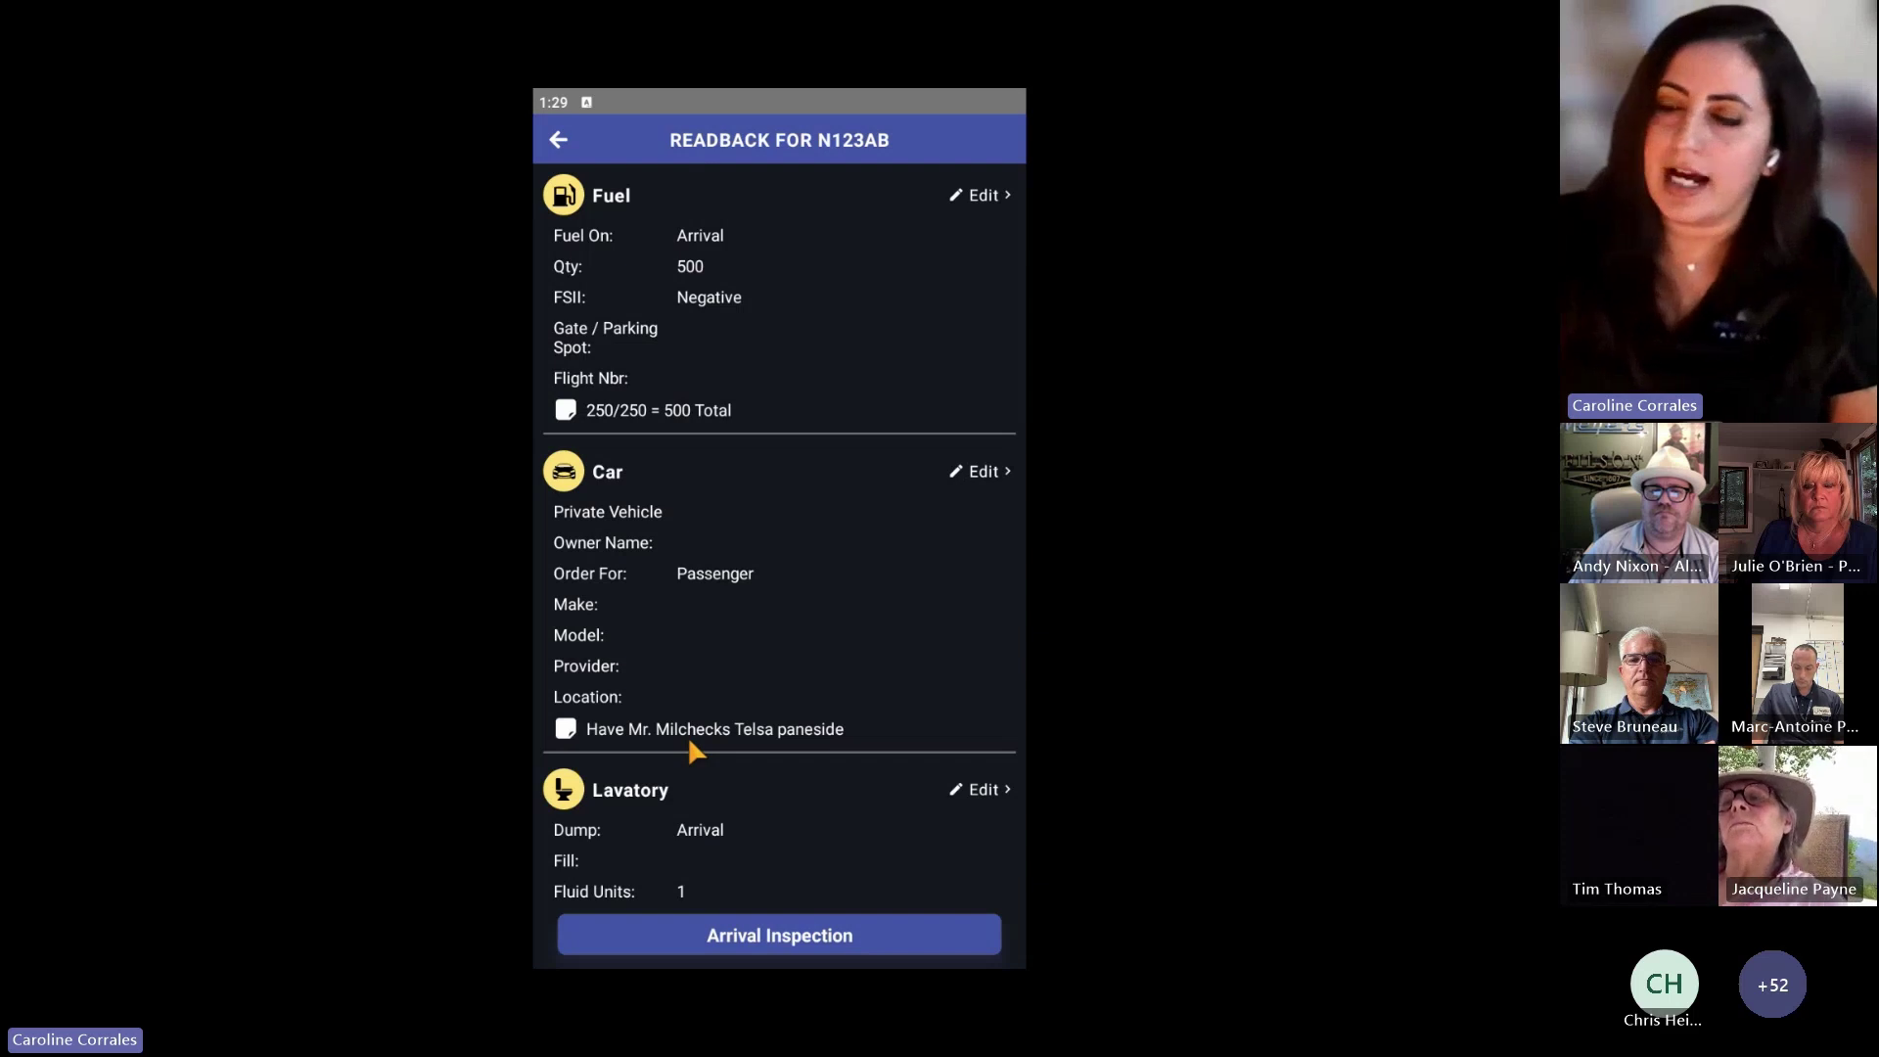
scroll(738, 696, down, 2)
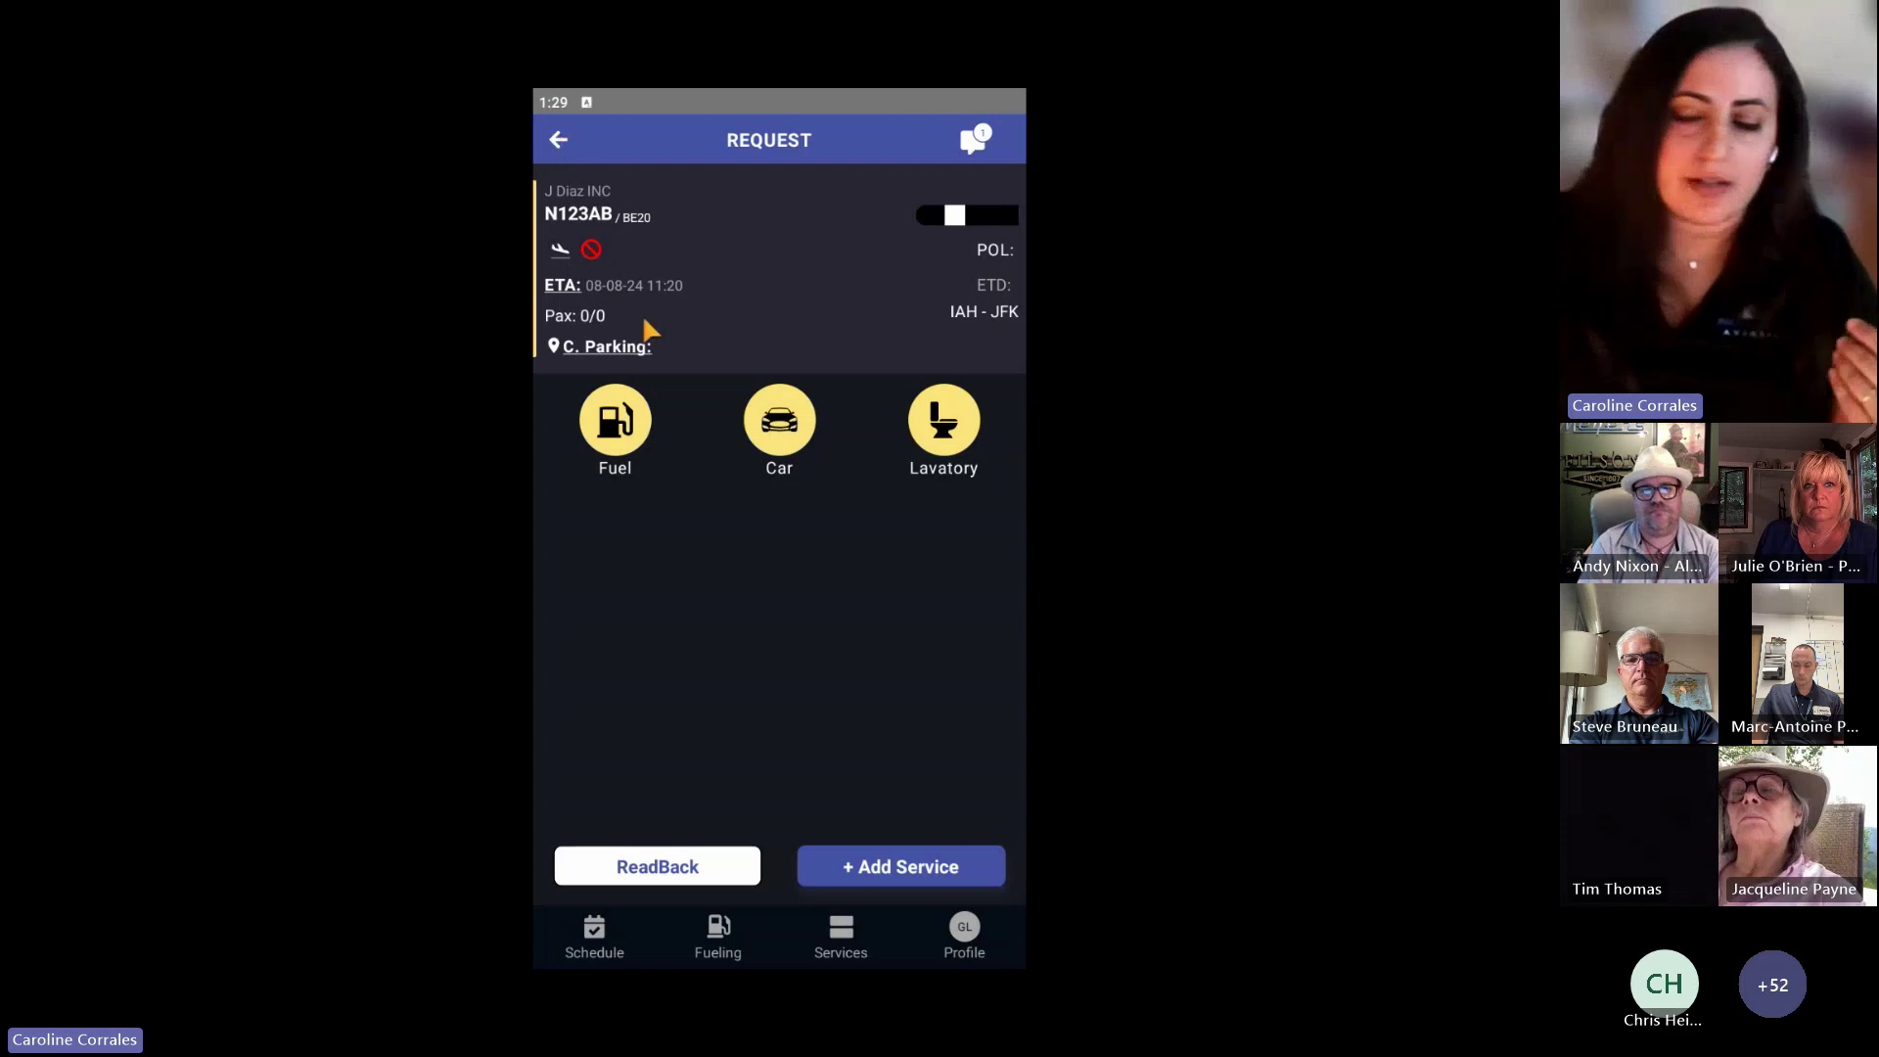
Mark the Lavatory service on N123AB as complete
click(946, 422)
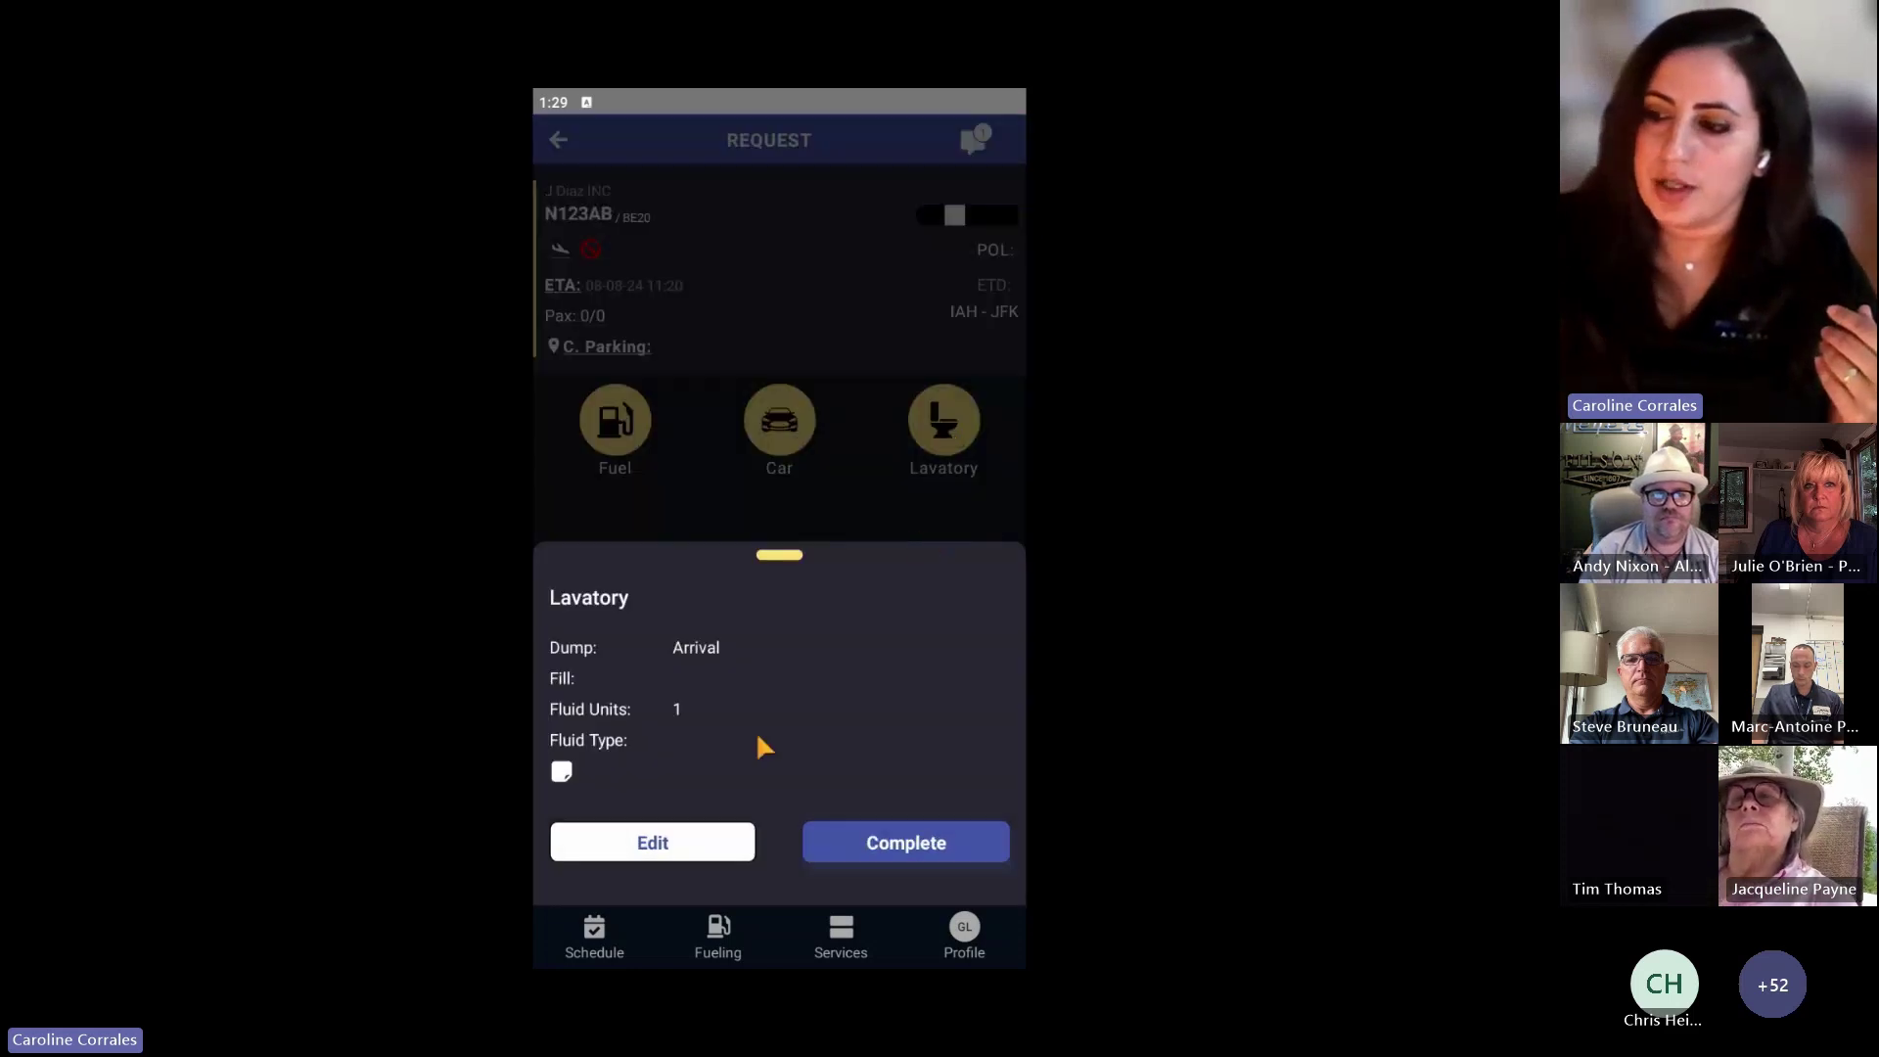
click(841, 840)
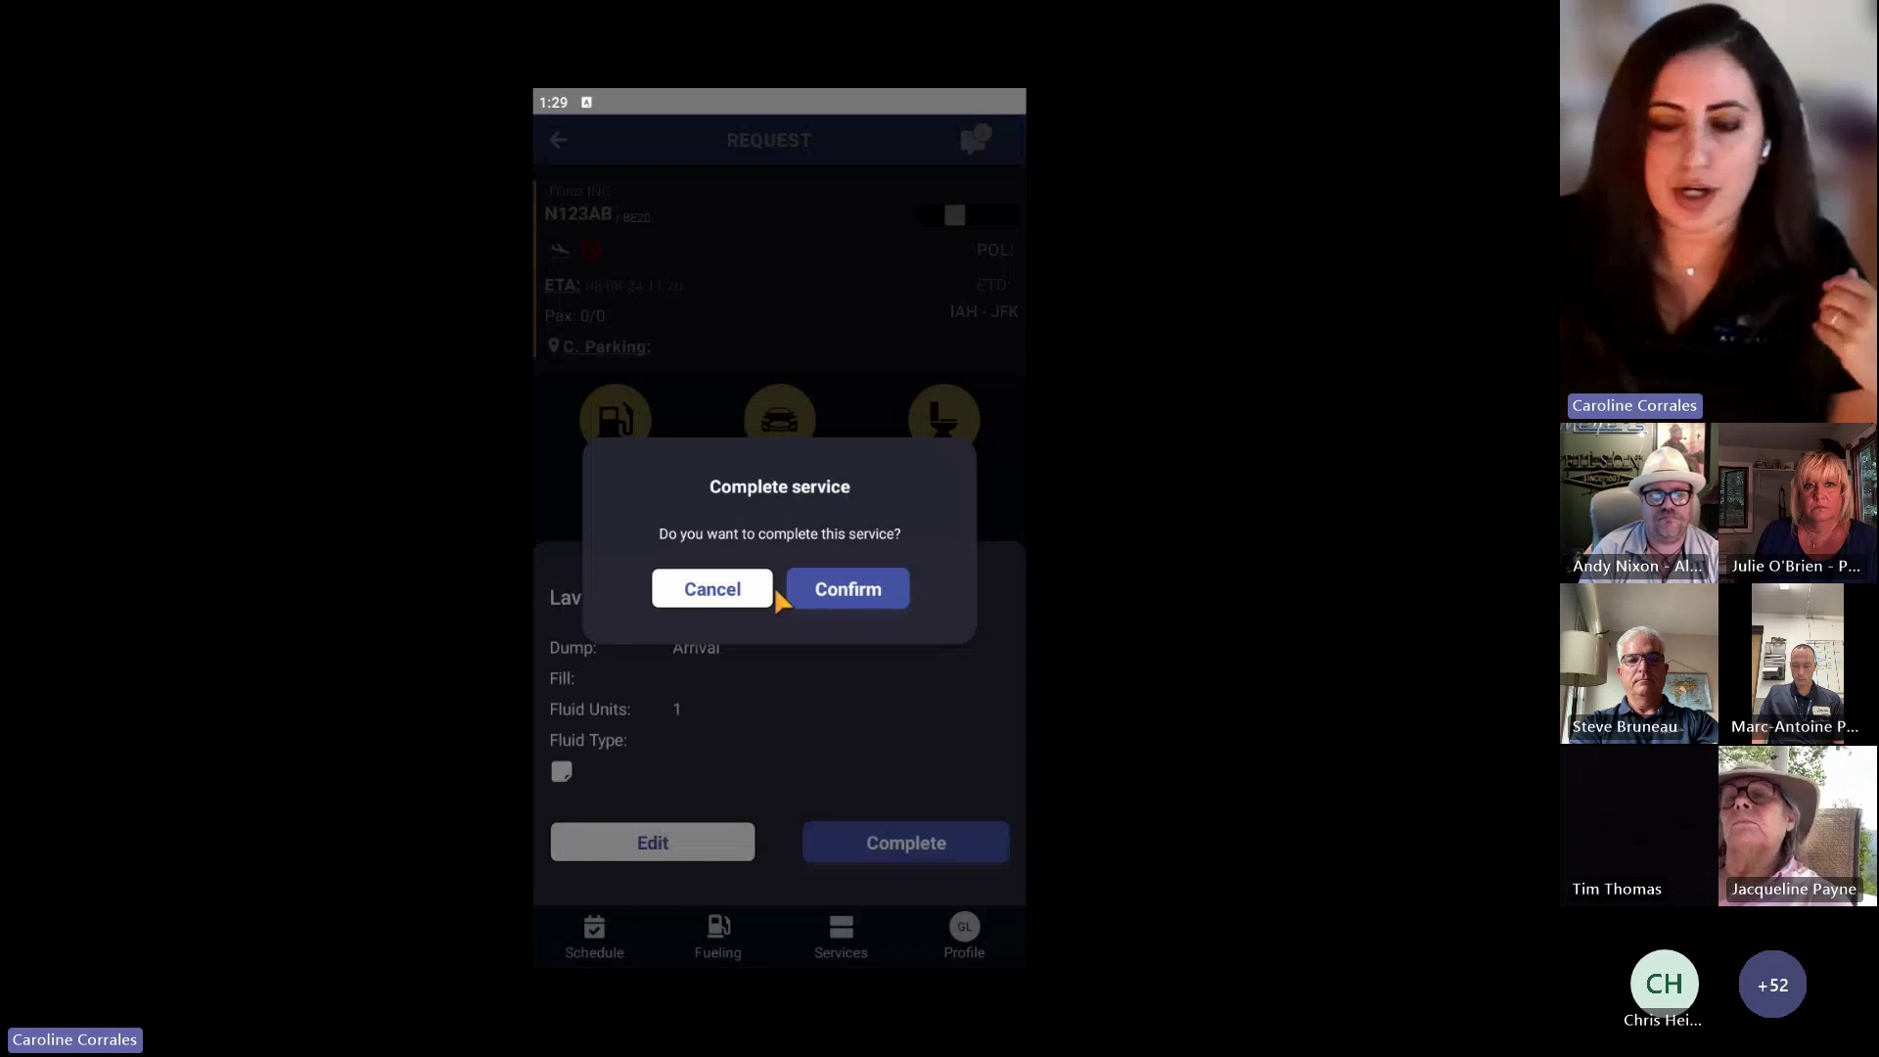
click(839, 588)
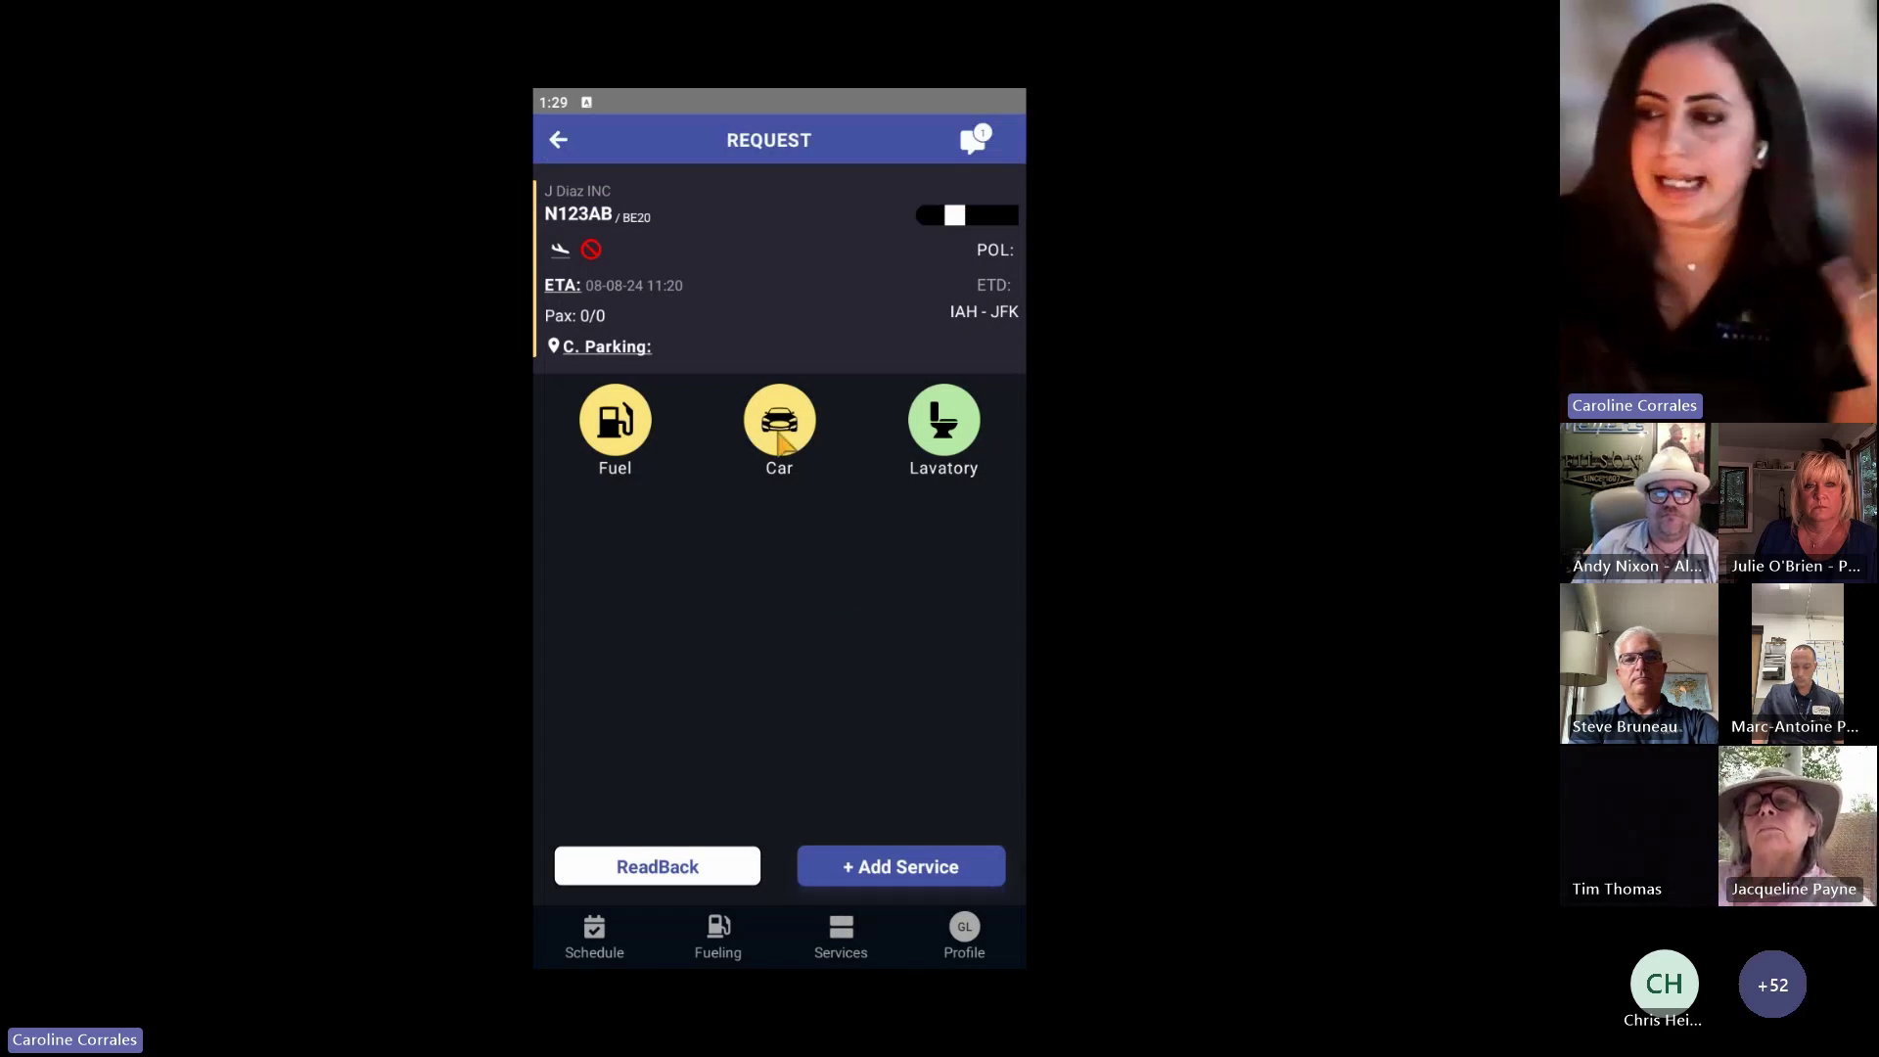
Edit the completed Lavatory service and cancel it
click(945, 419)
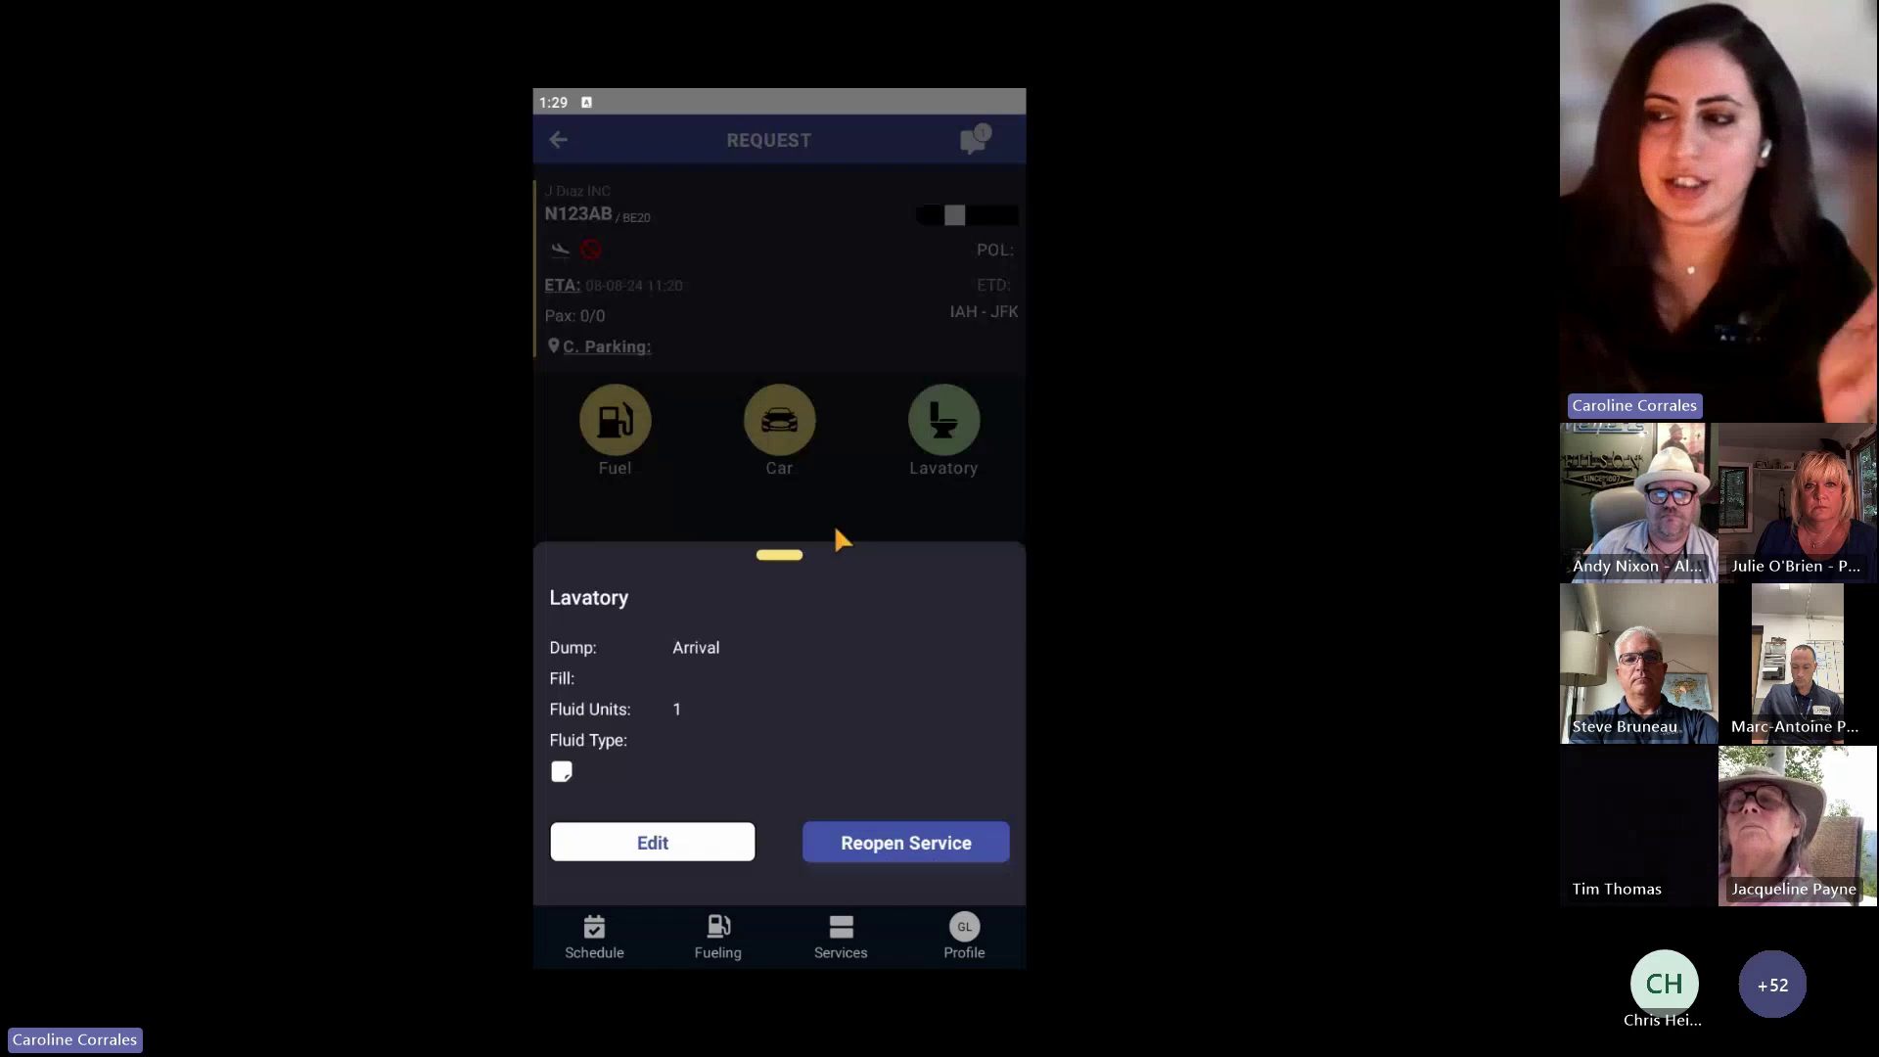
click(714, 844)
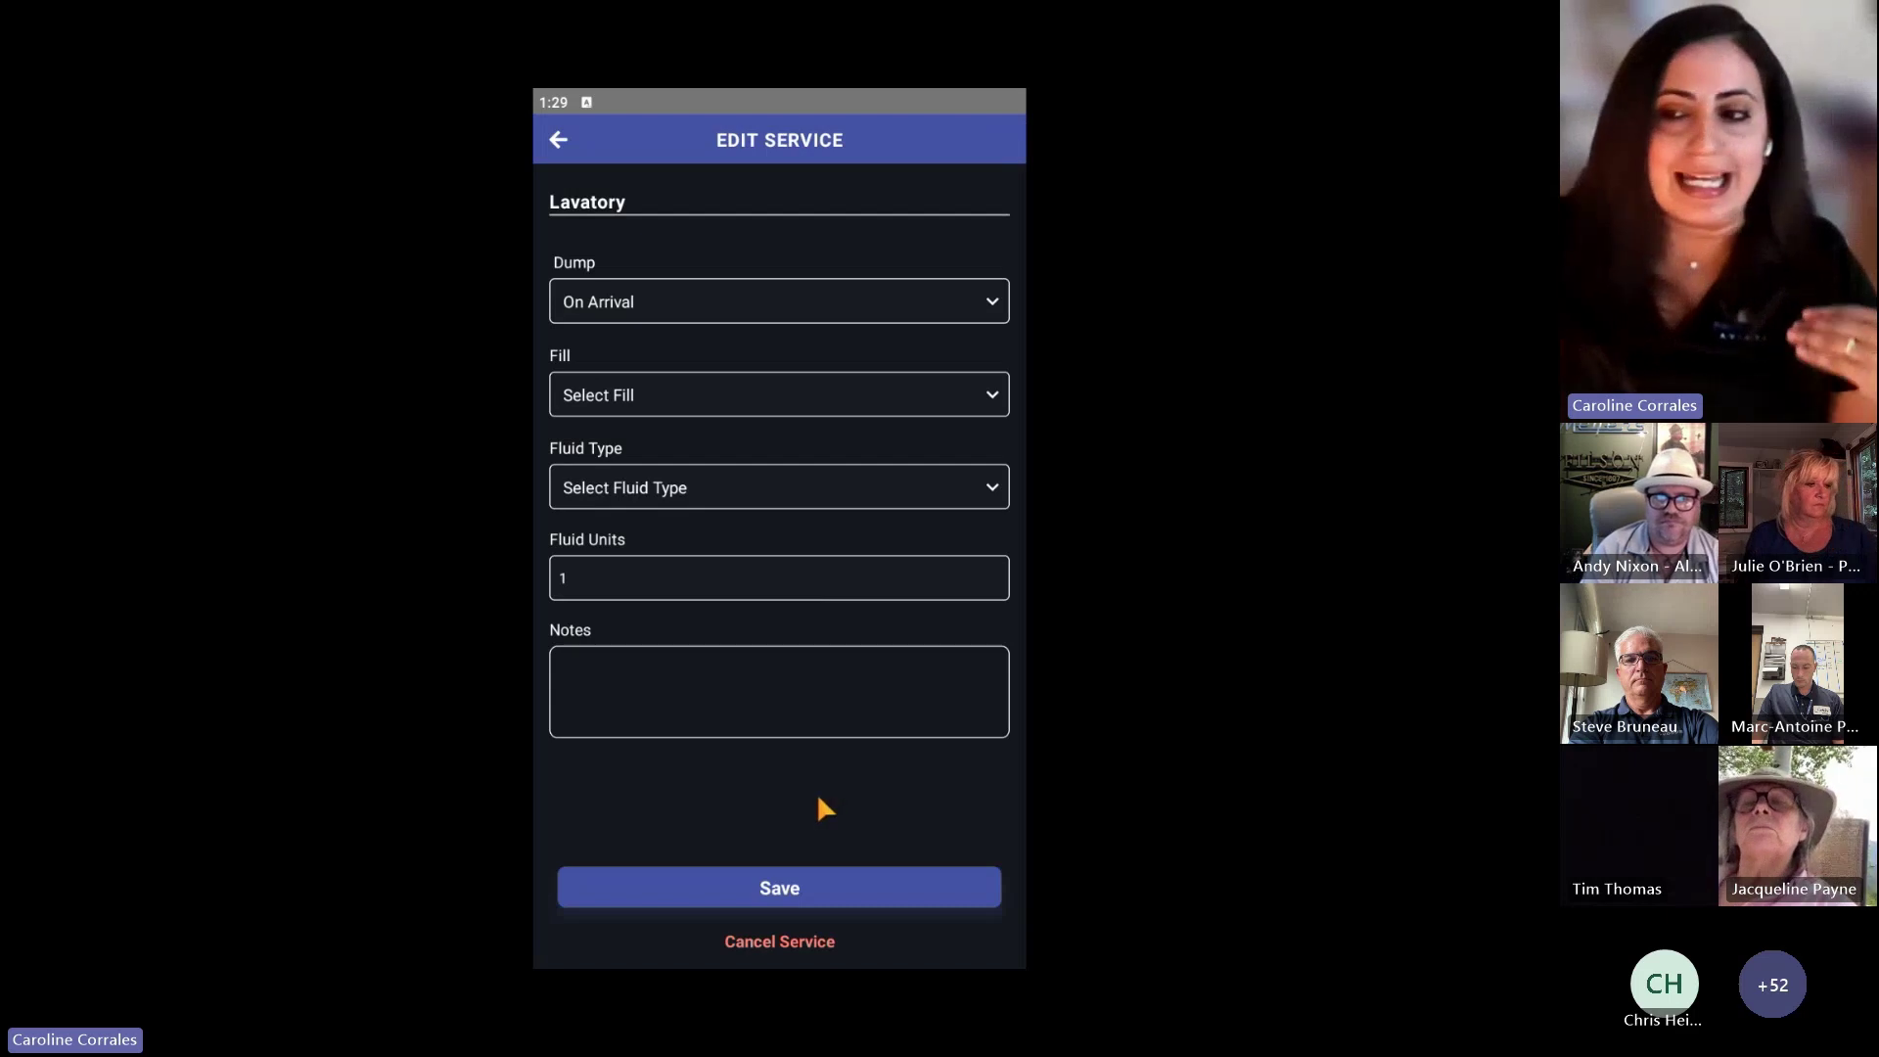
click(798, 943)
click(879, 591)
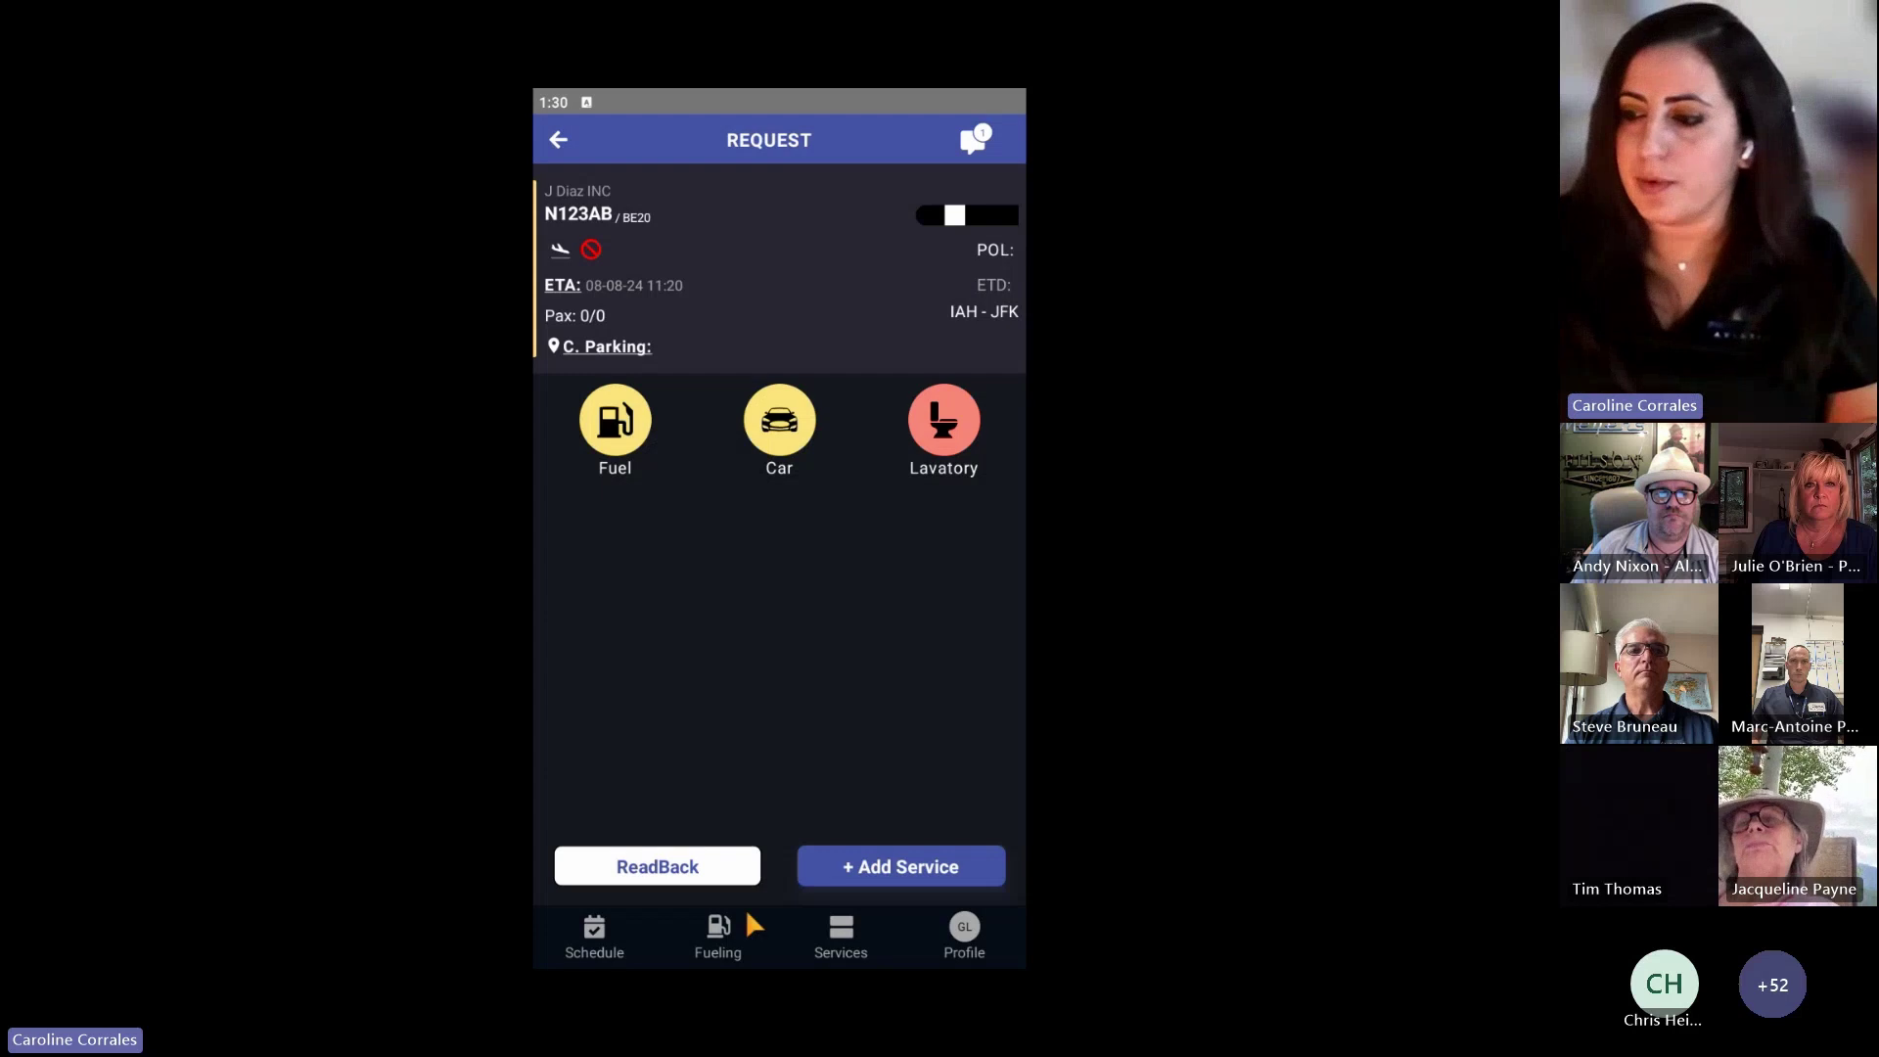
Filter the refuelers overview to Jet A, then close the Create New fueling options
click(722, 933)
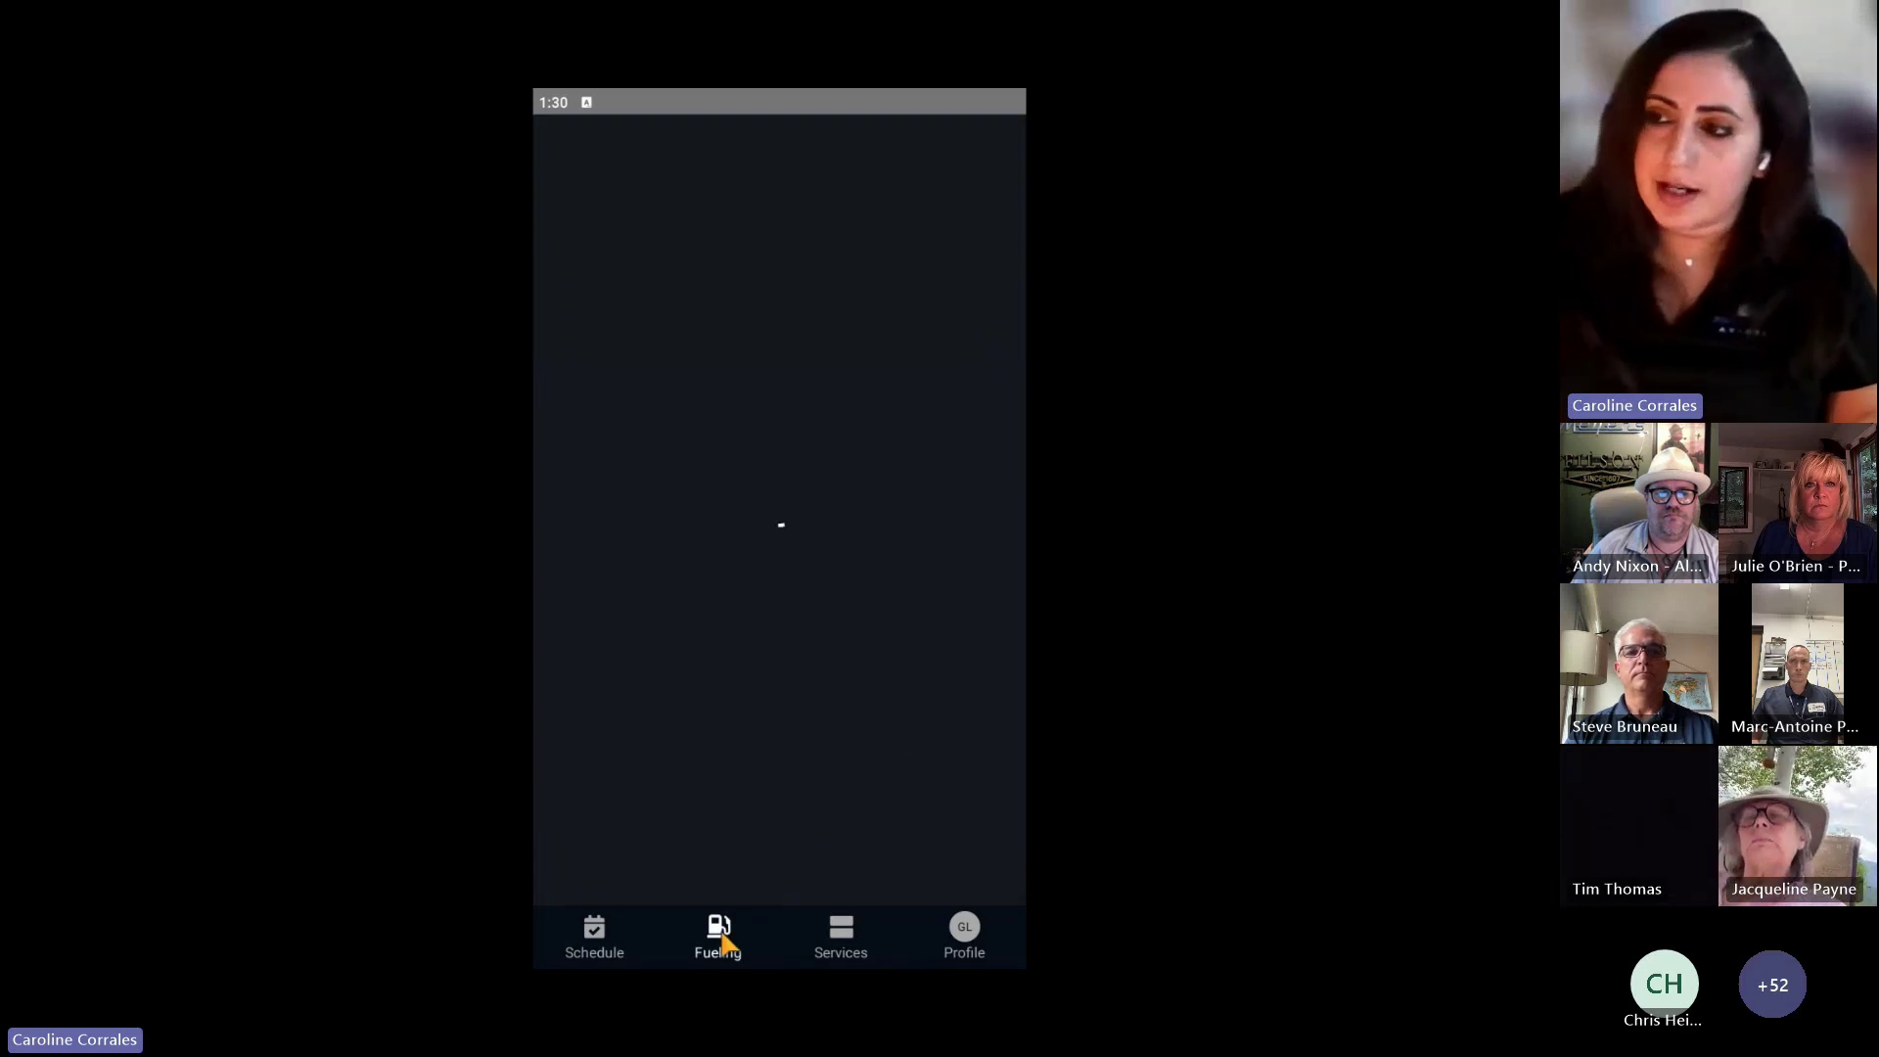
click(766, 207)
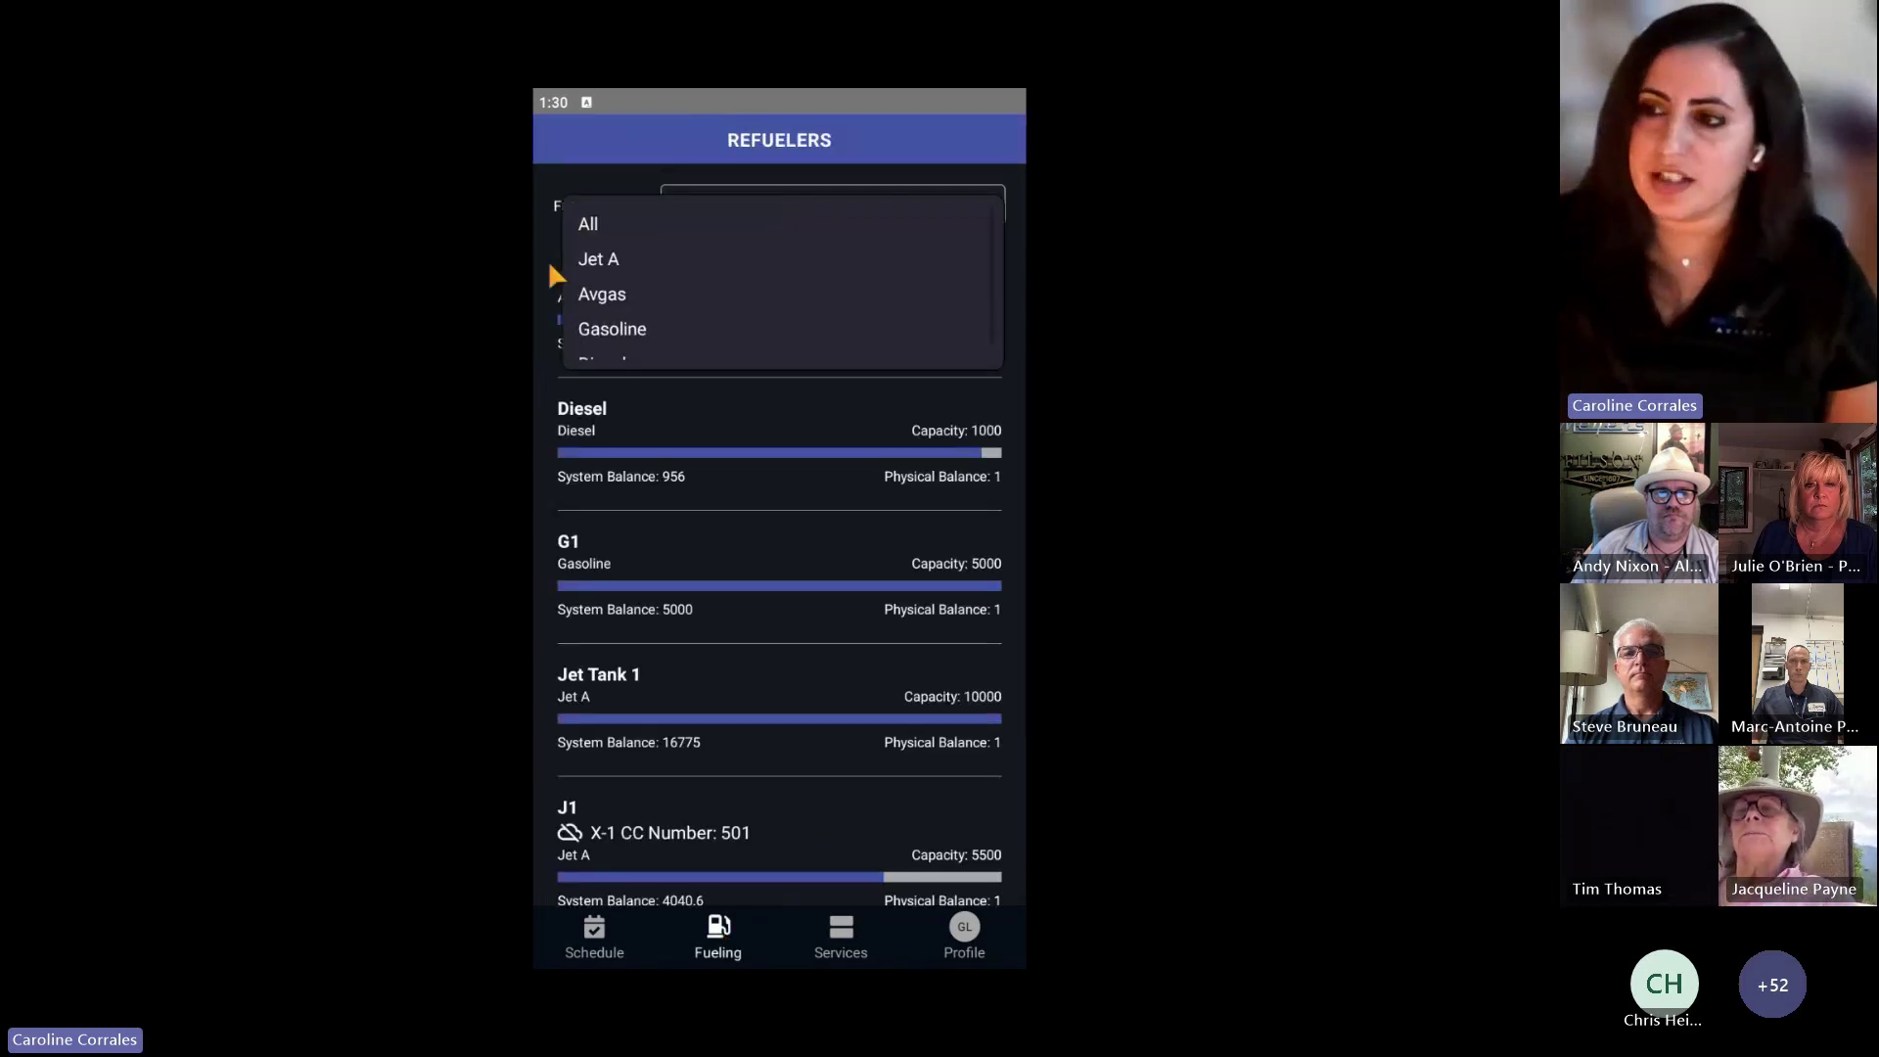
click(662, 260)
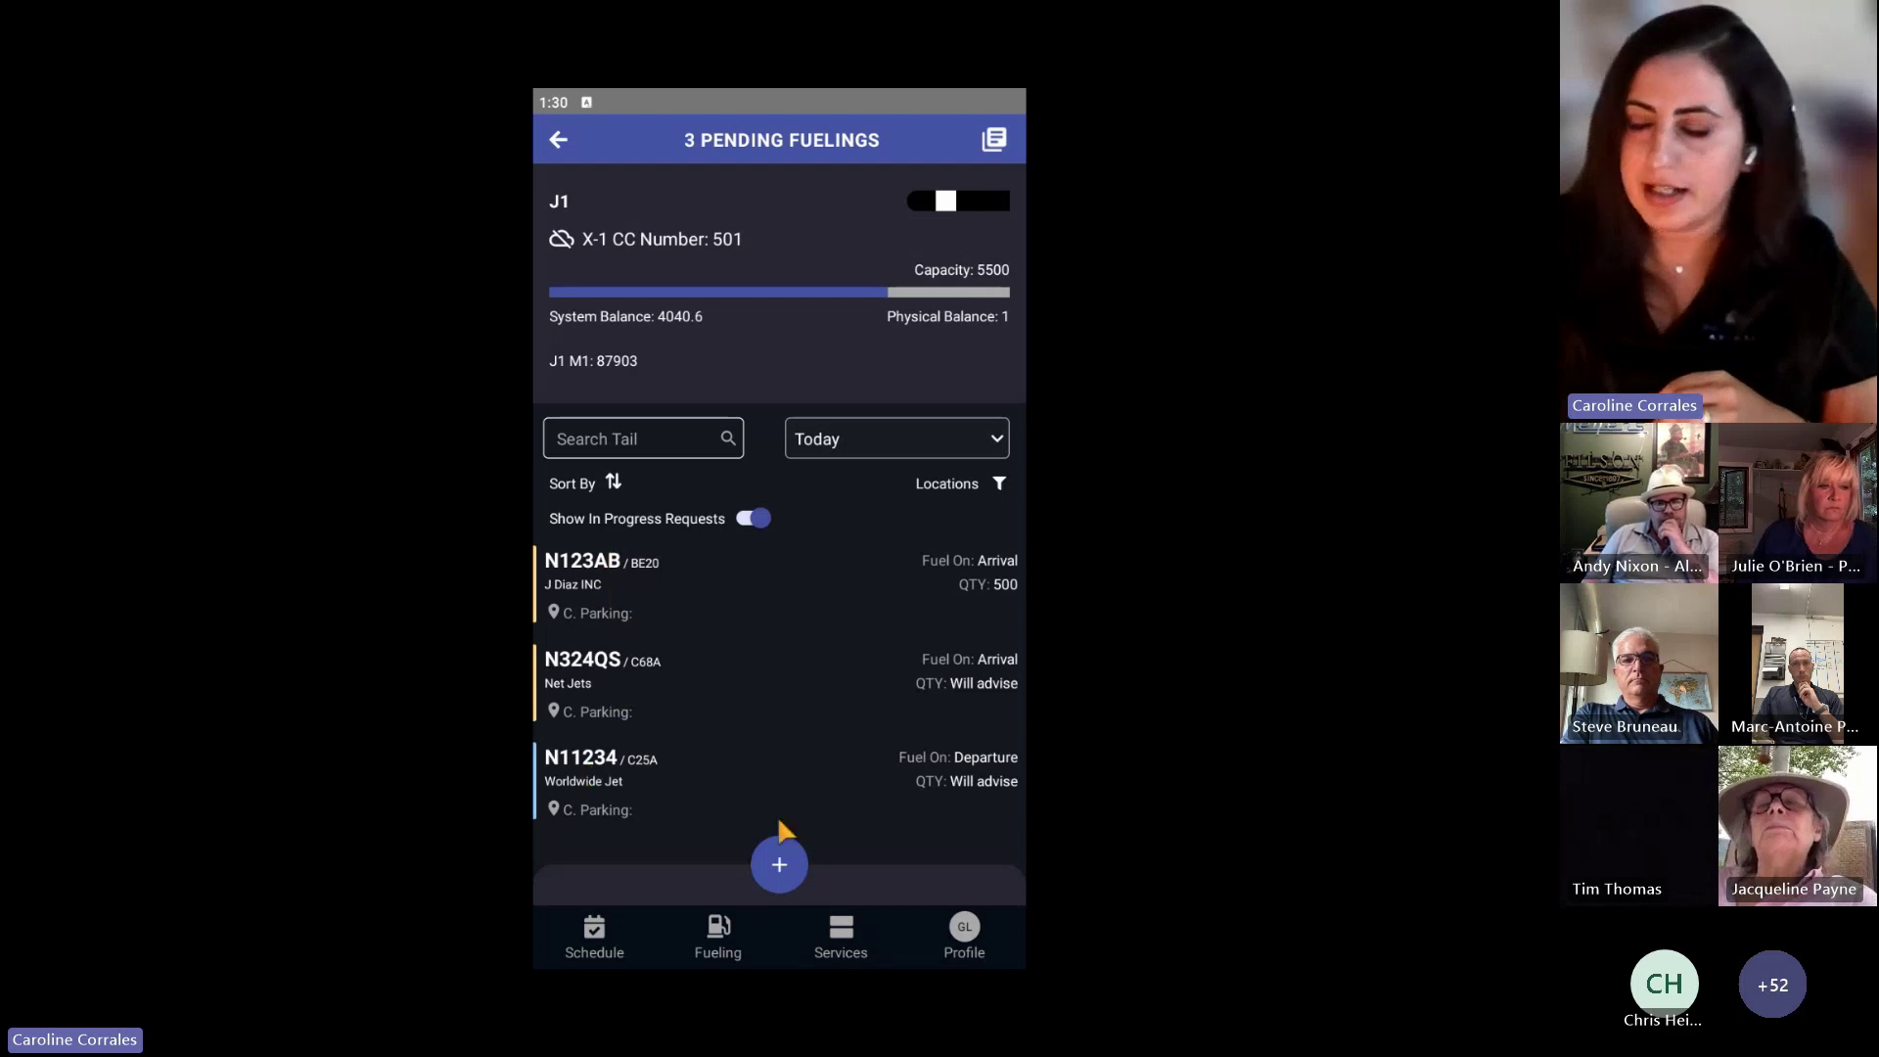
click(780, 866)
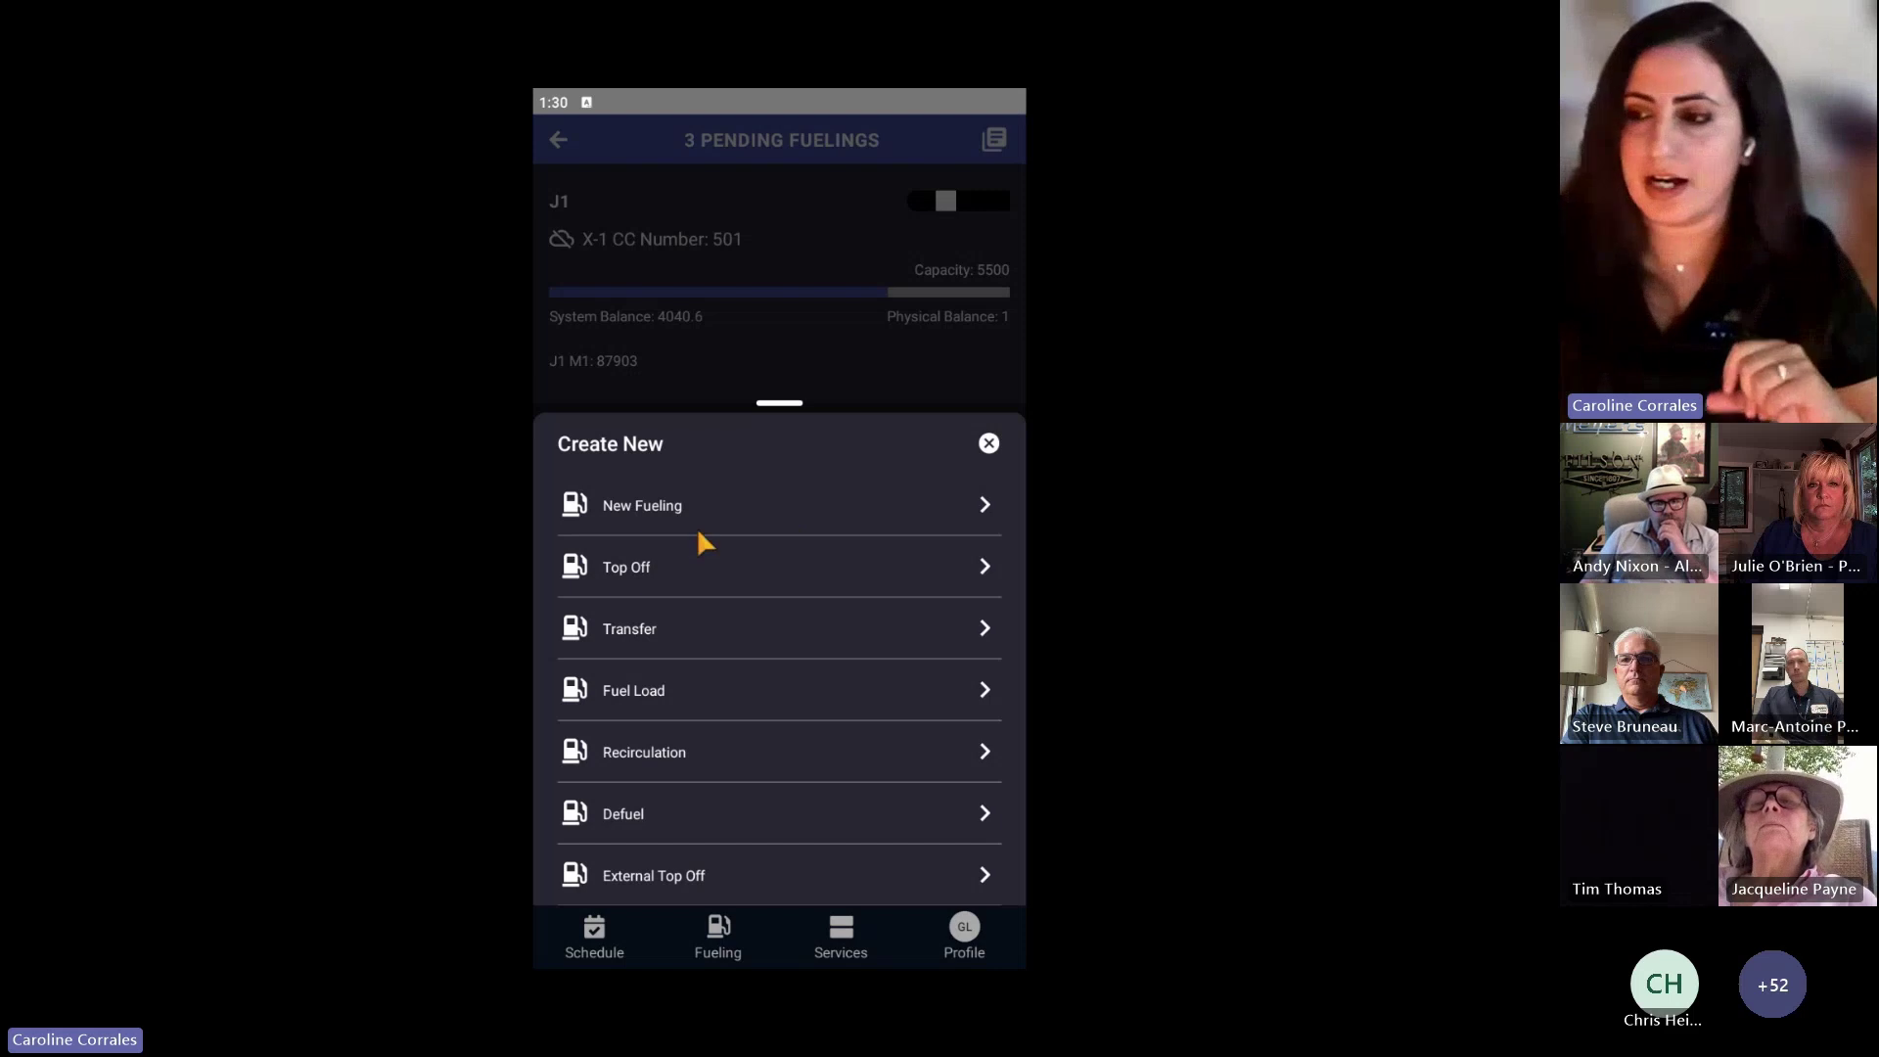
click(741, 383)
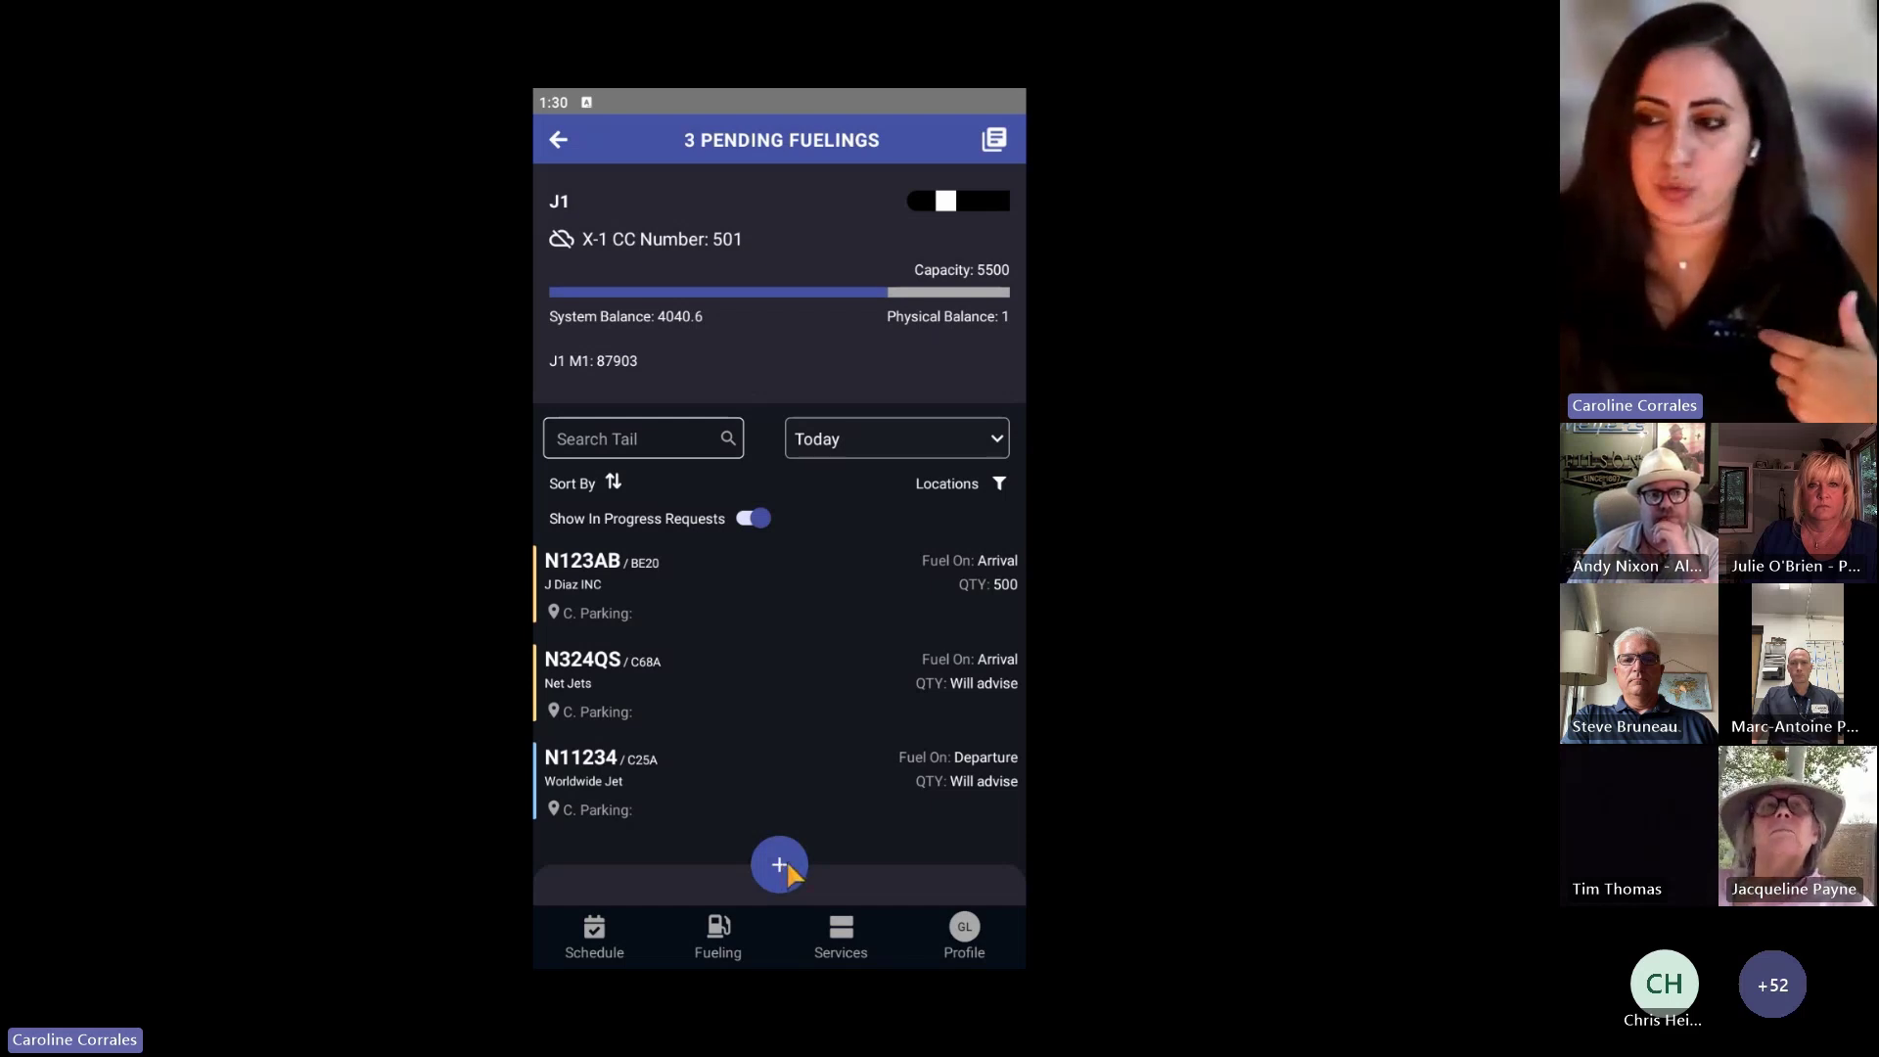
Complete N123AB's pending J1 fueling using Manual Entry with a quantity of 500
click(646, 607)
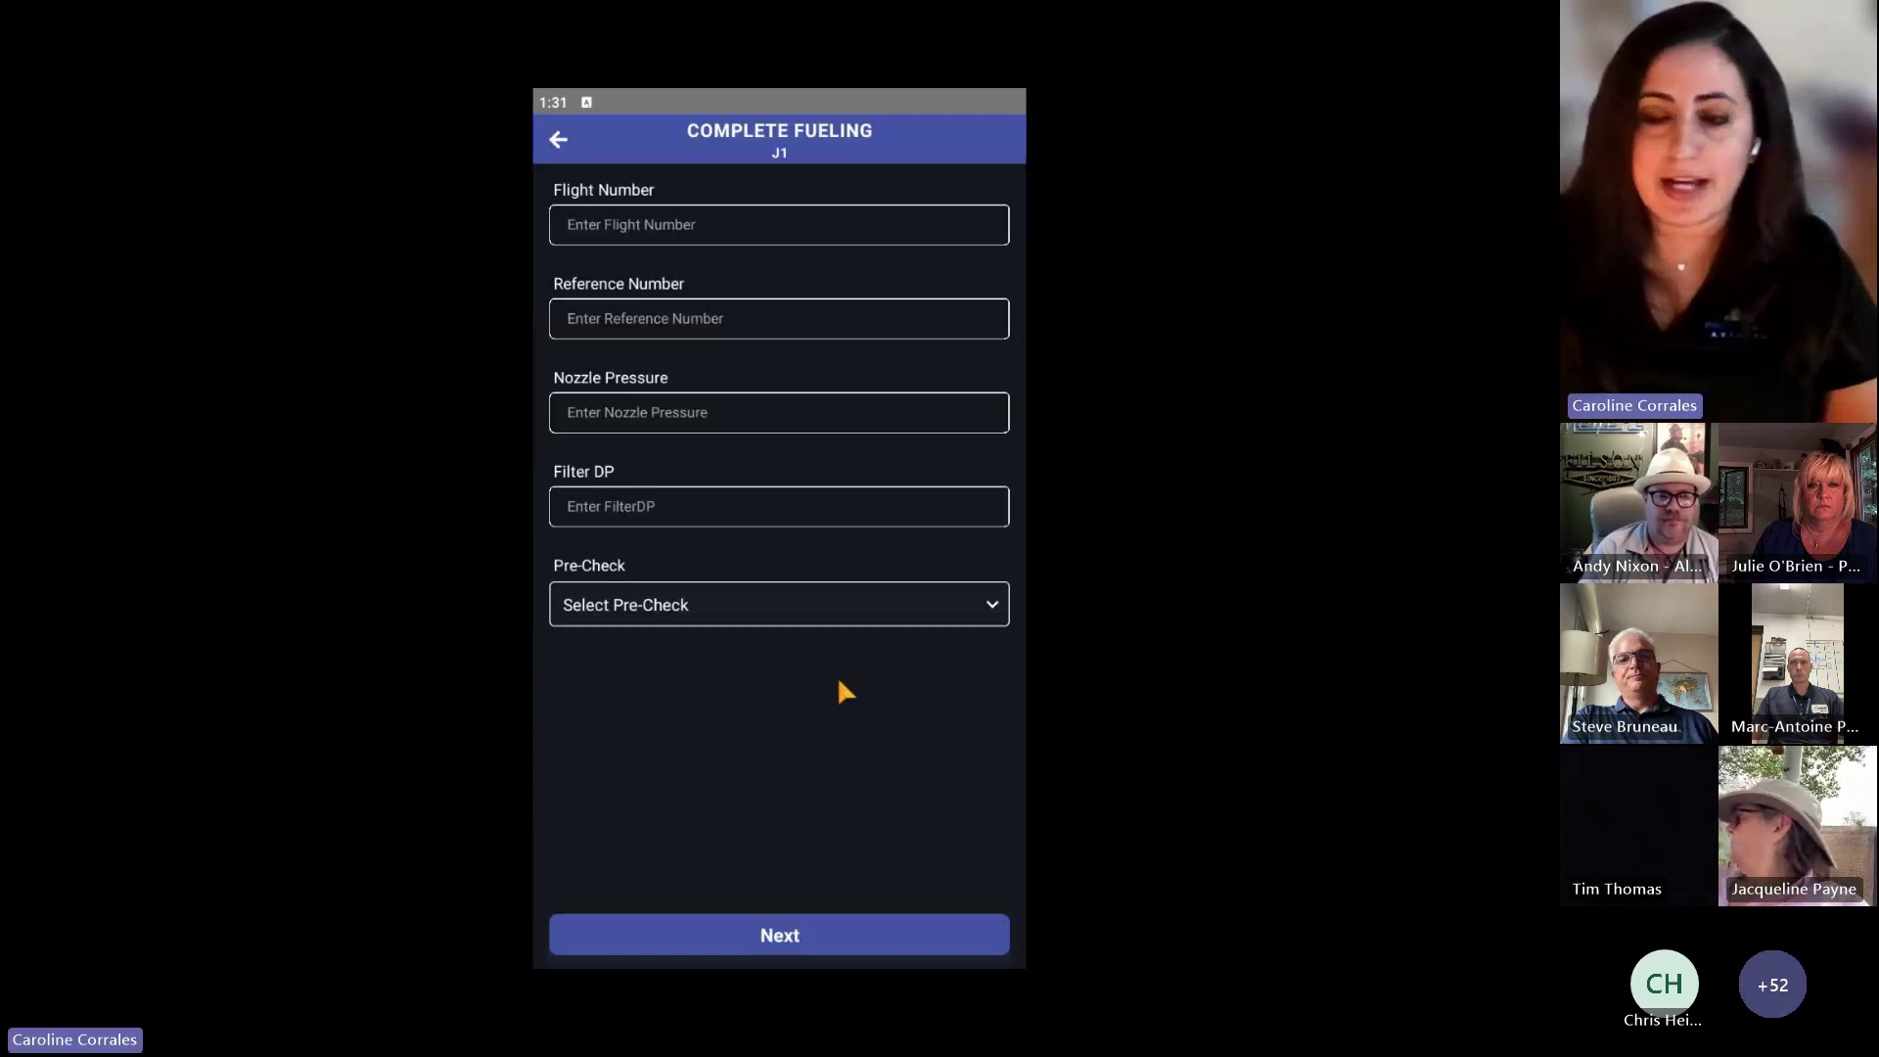
click(789, 933)
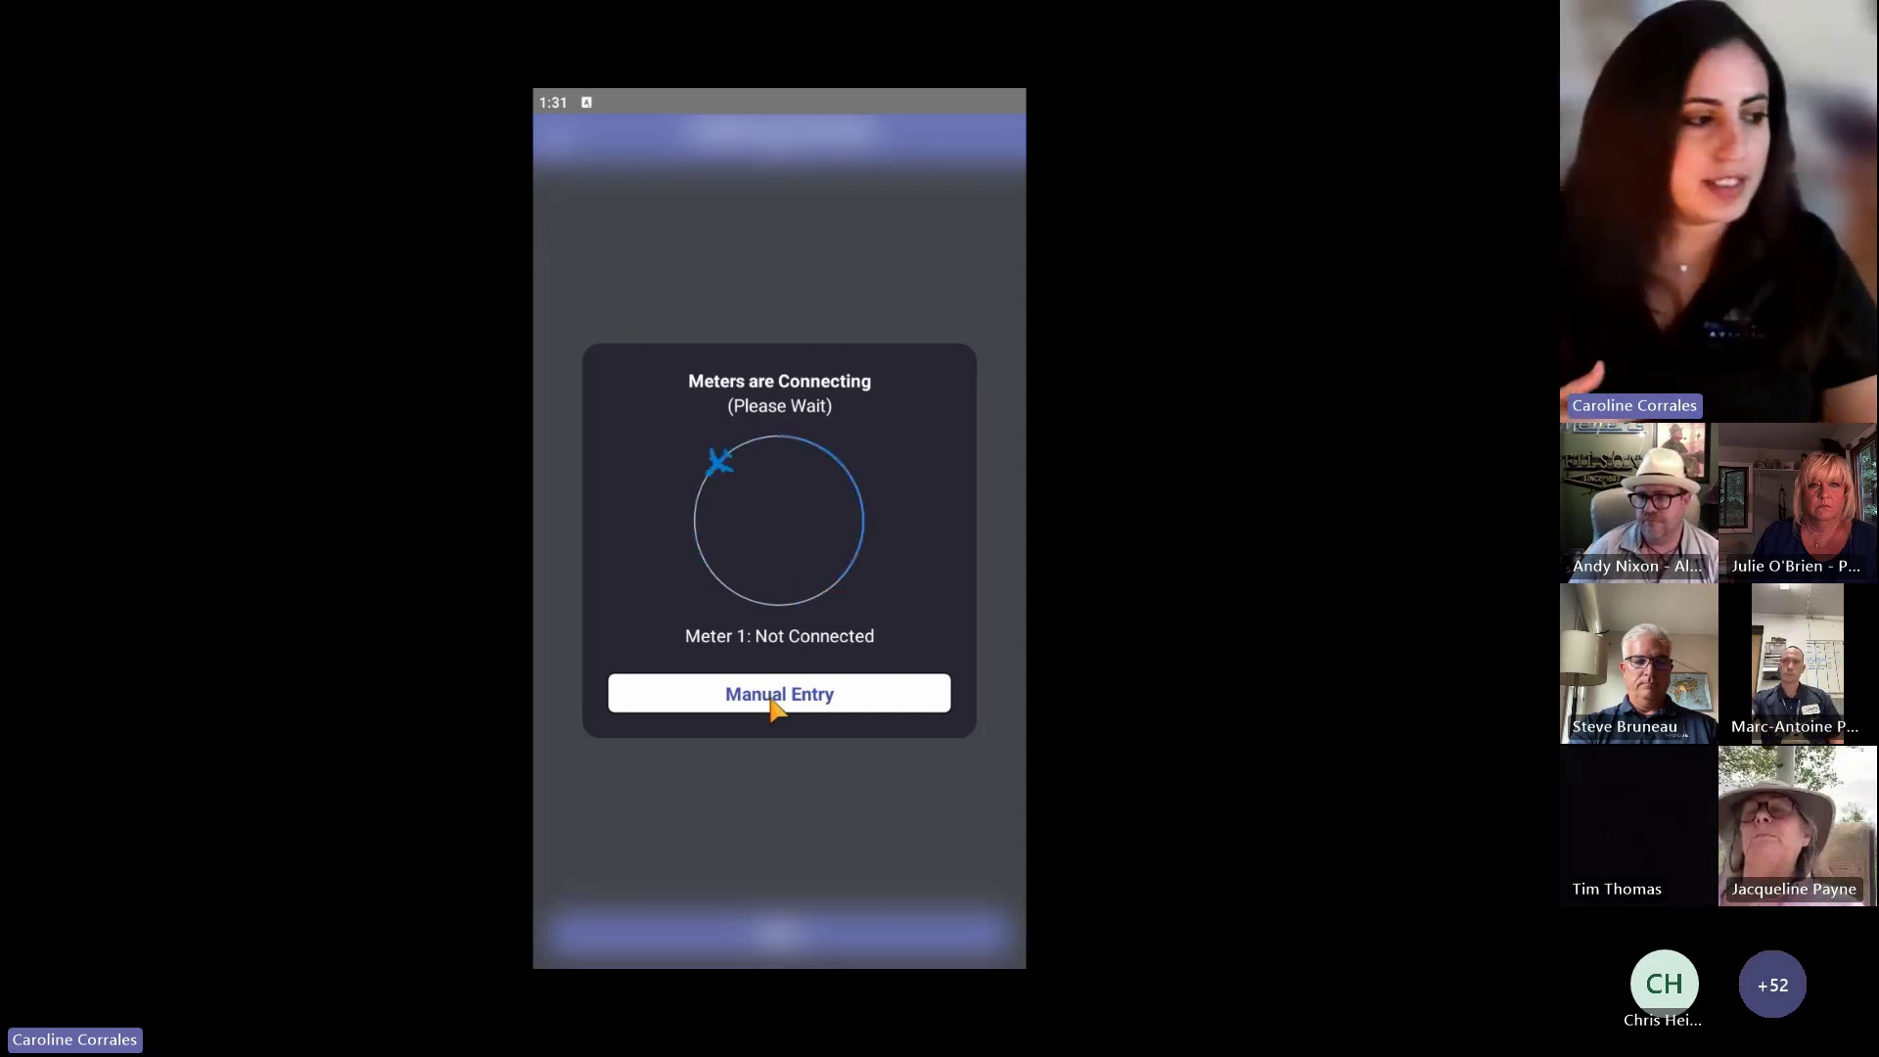
key(F11)
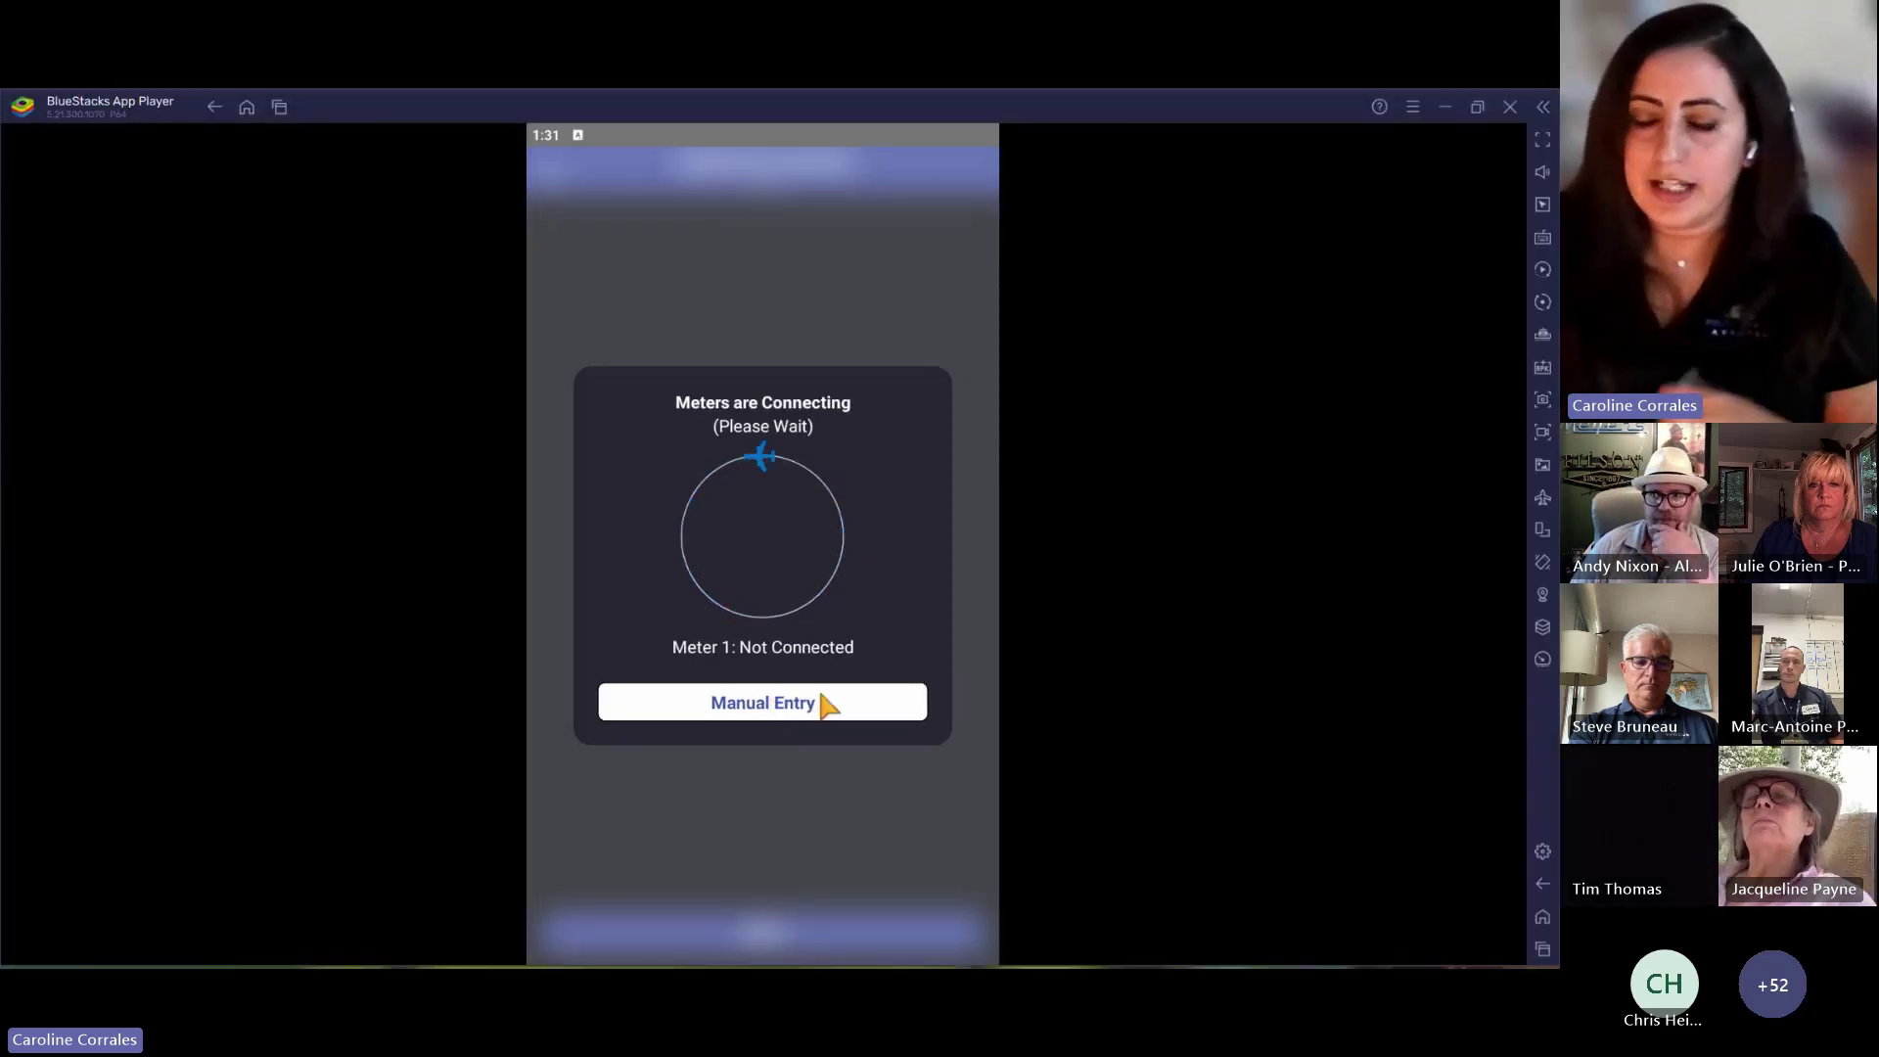
click(820, 695)
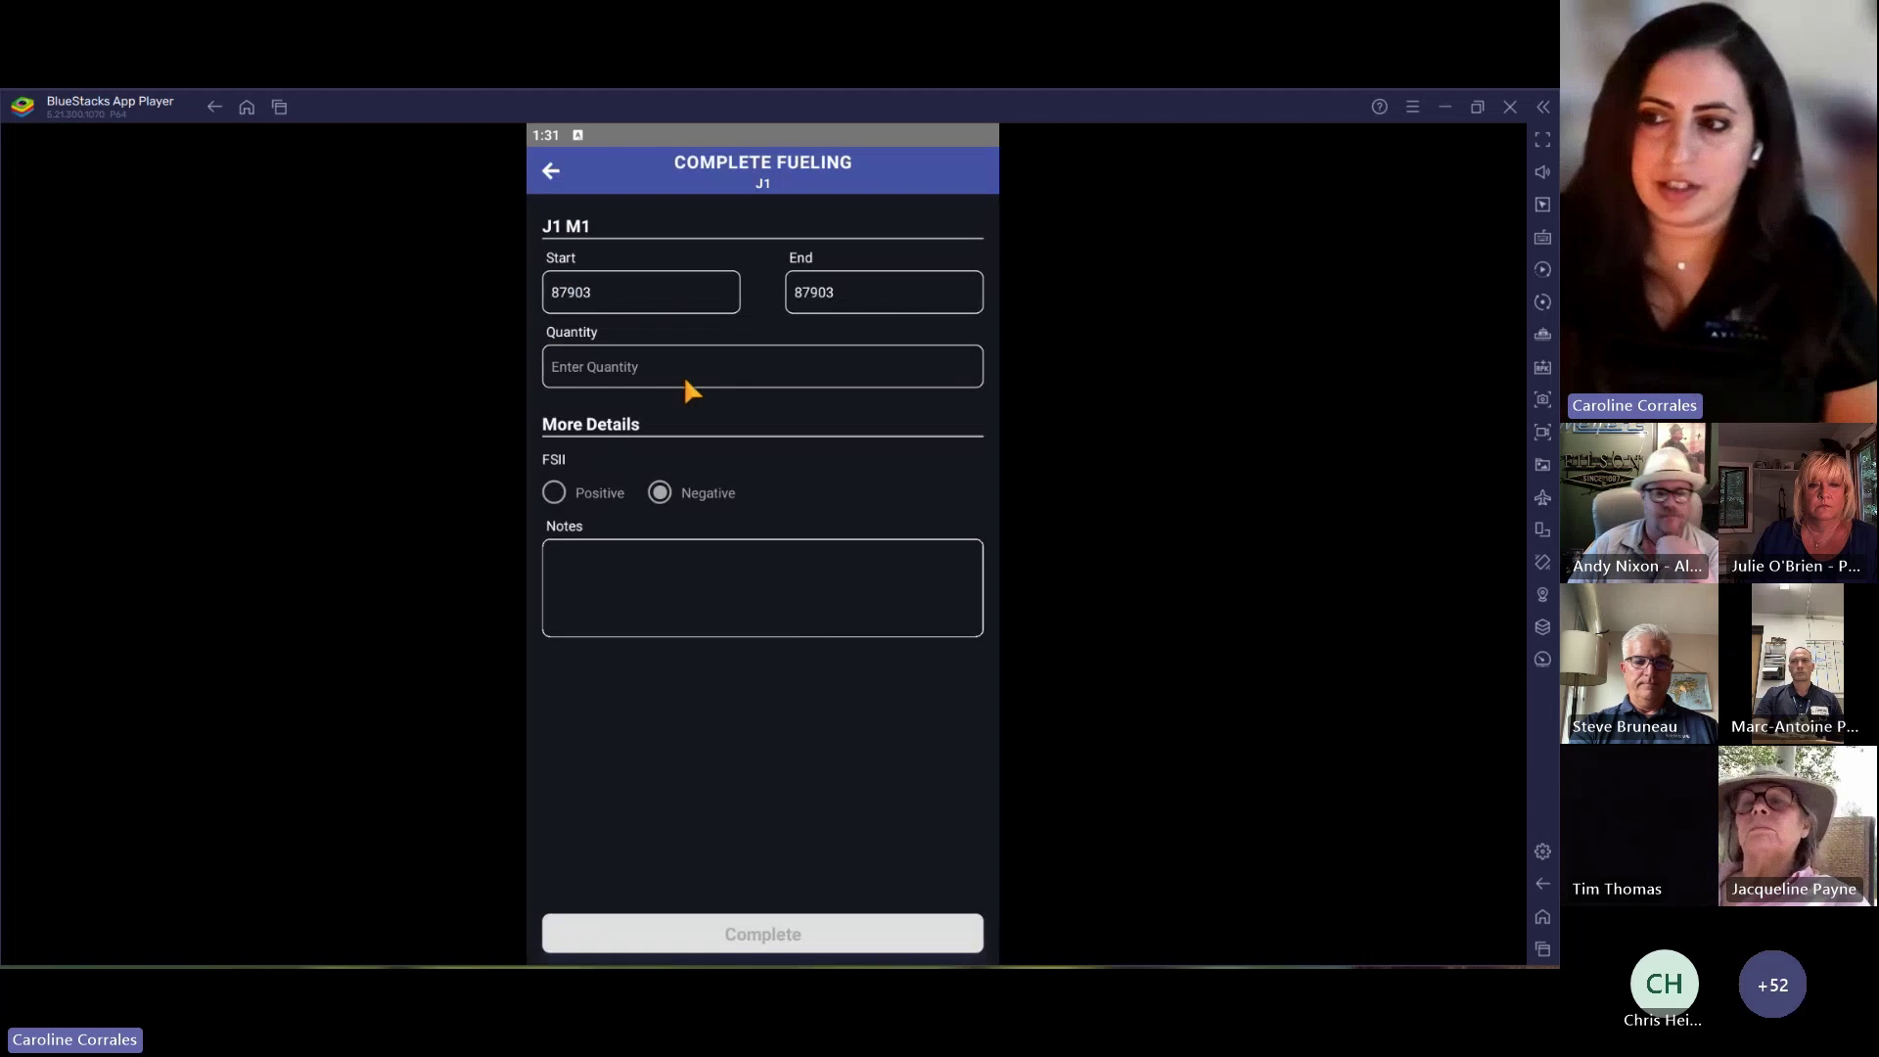
click(707, 373)
text(500)
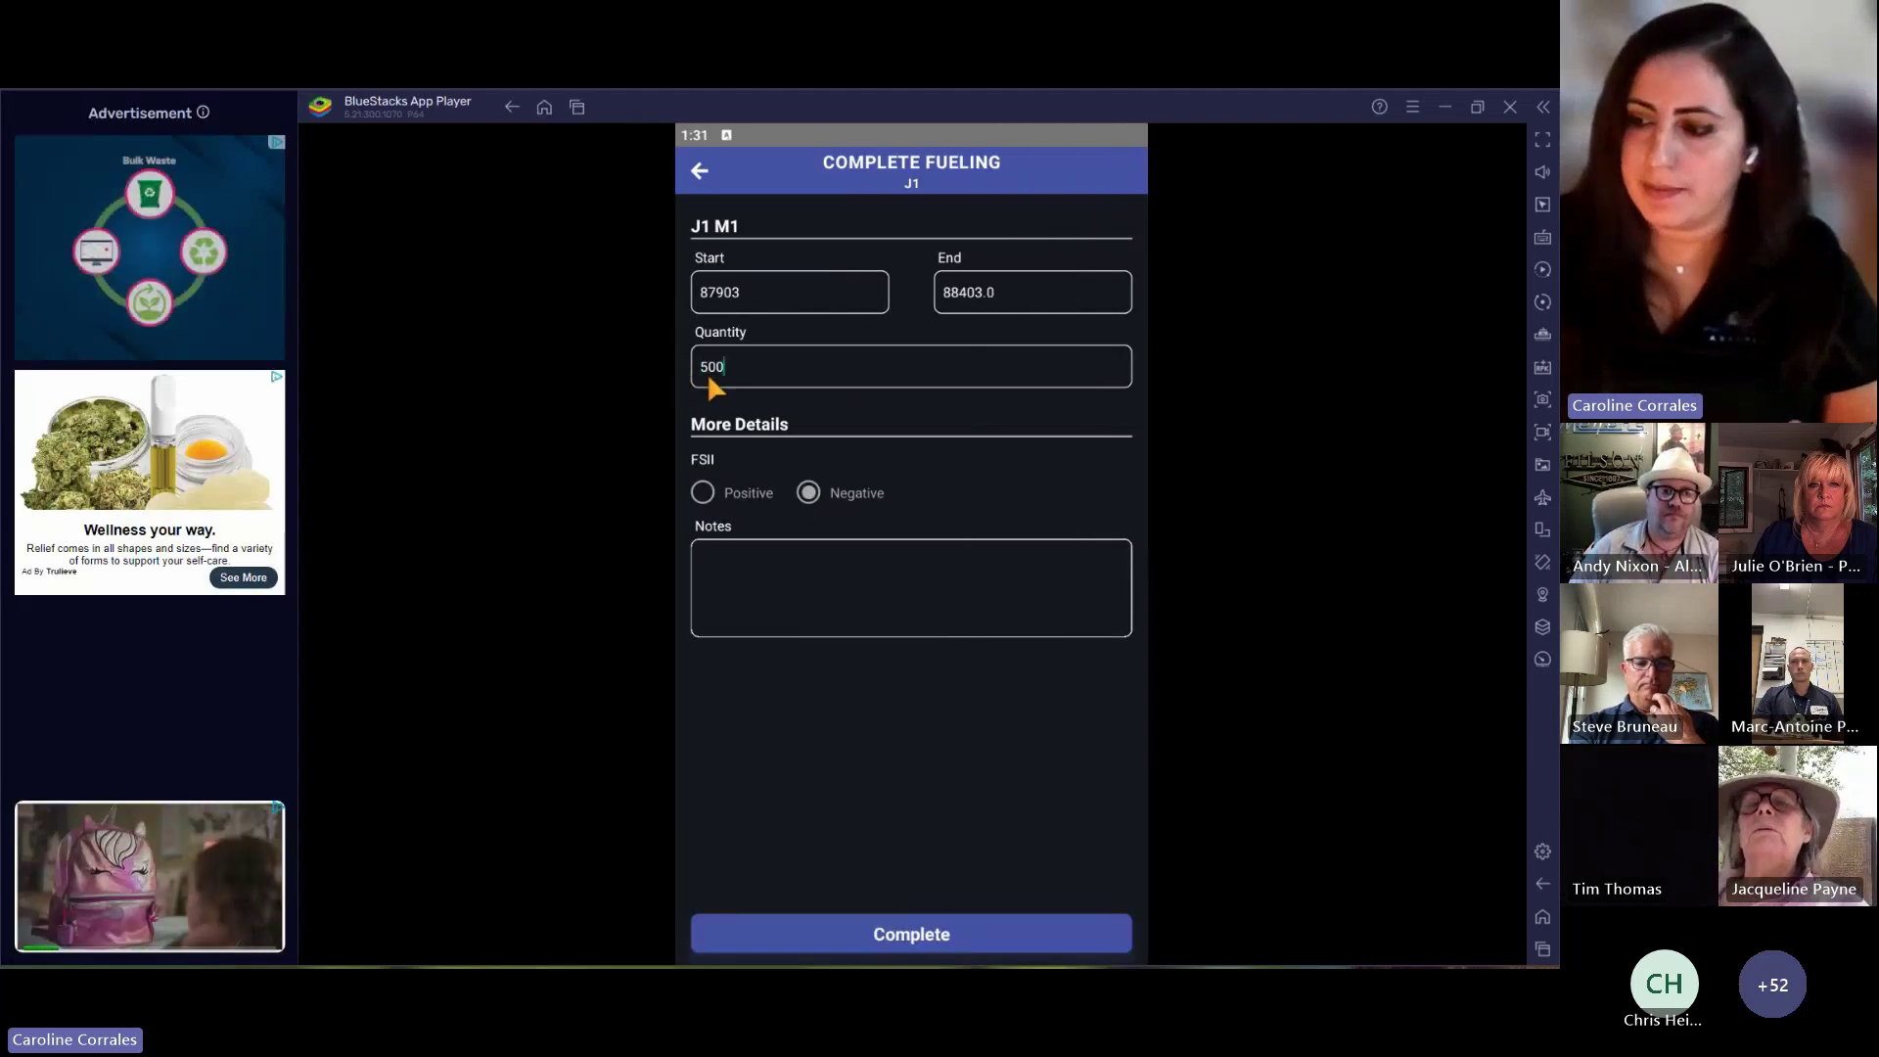
click(966, 930)
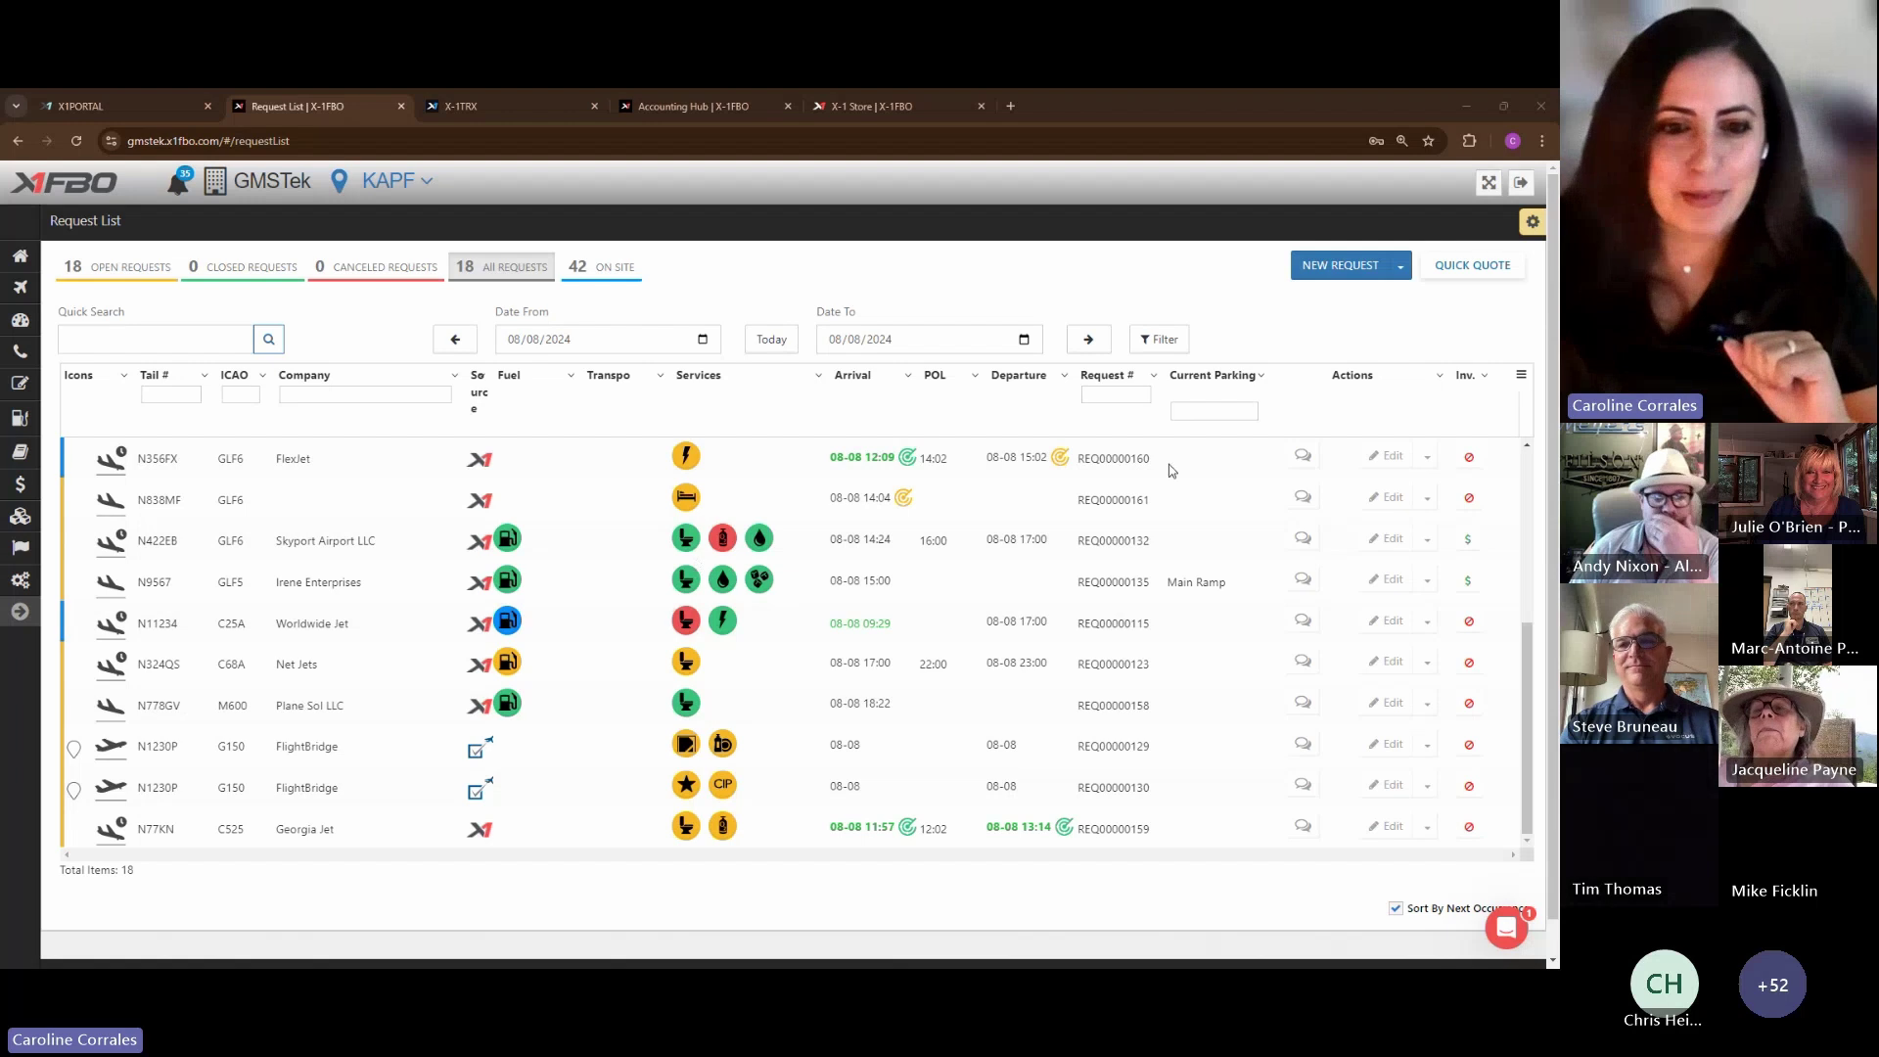
Create a New Invoice from the J Diaz INC N123AB request
scroll(231, 514, up, 5)
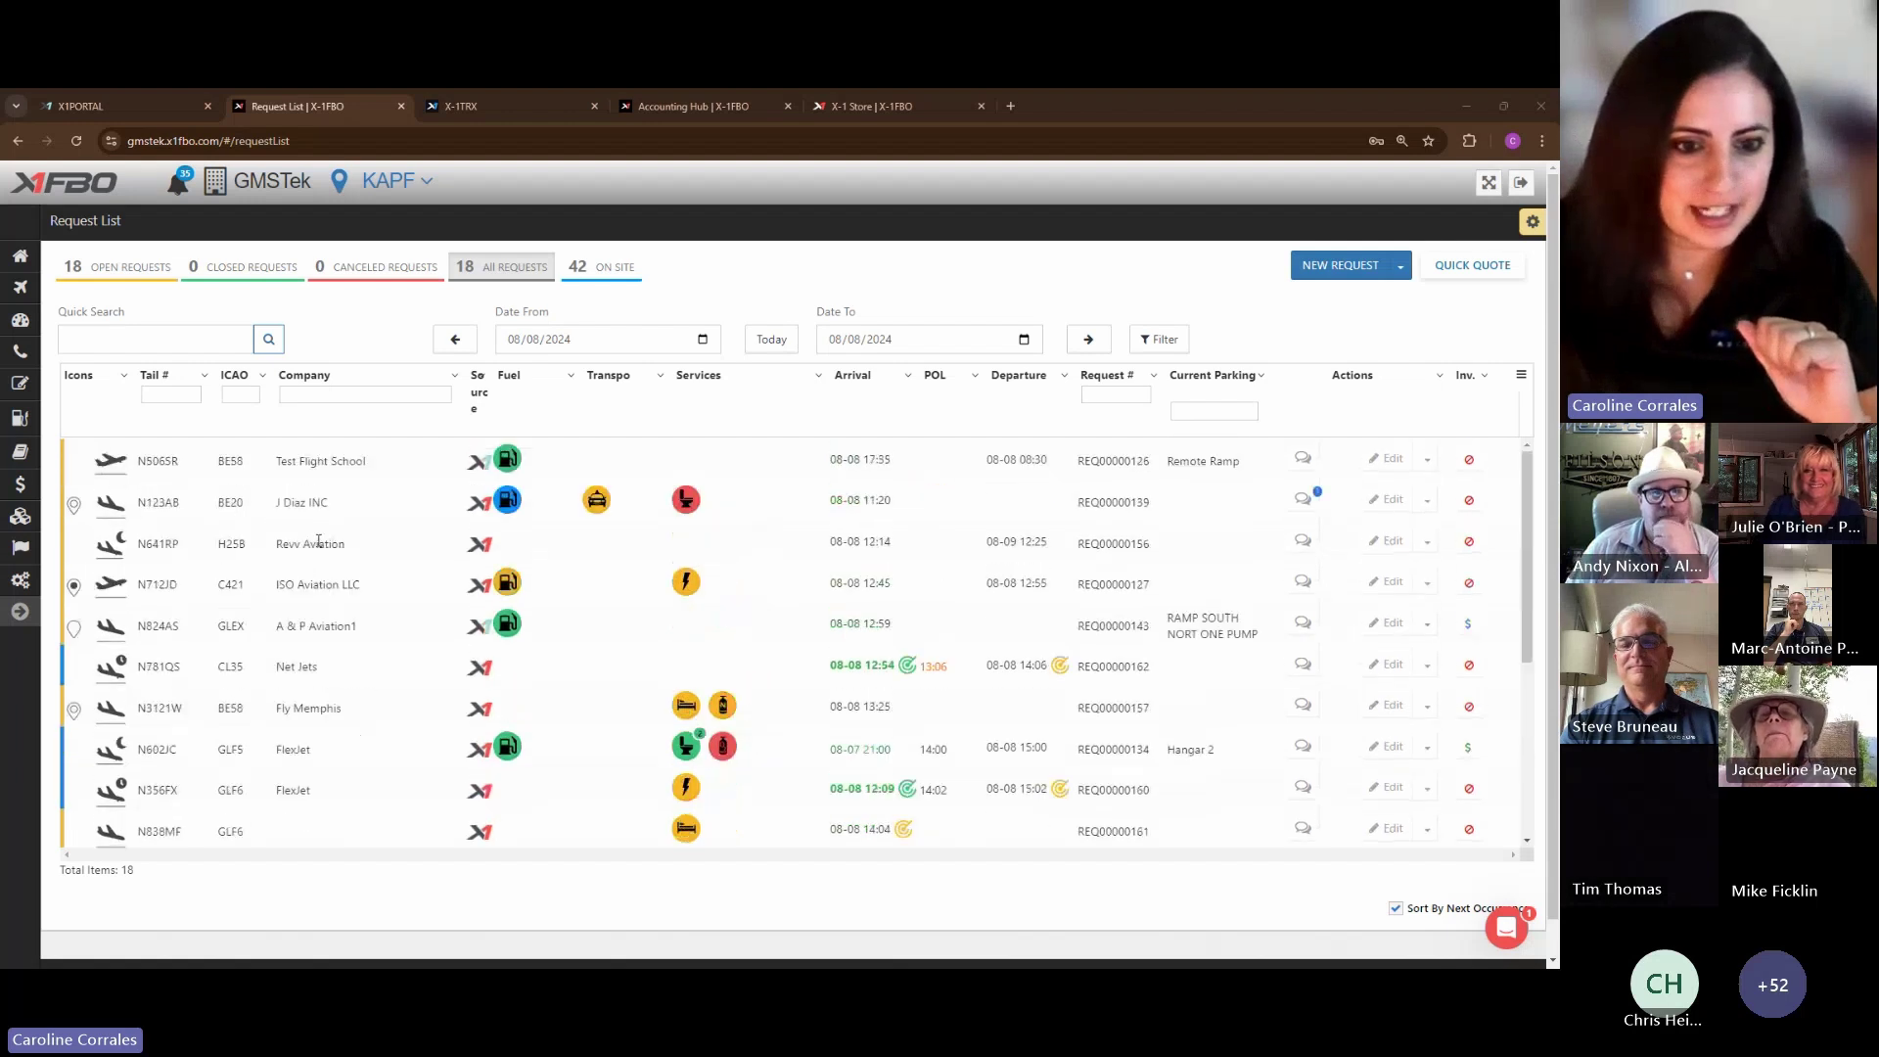
click(137, 502)
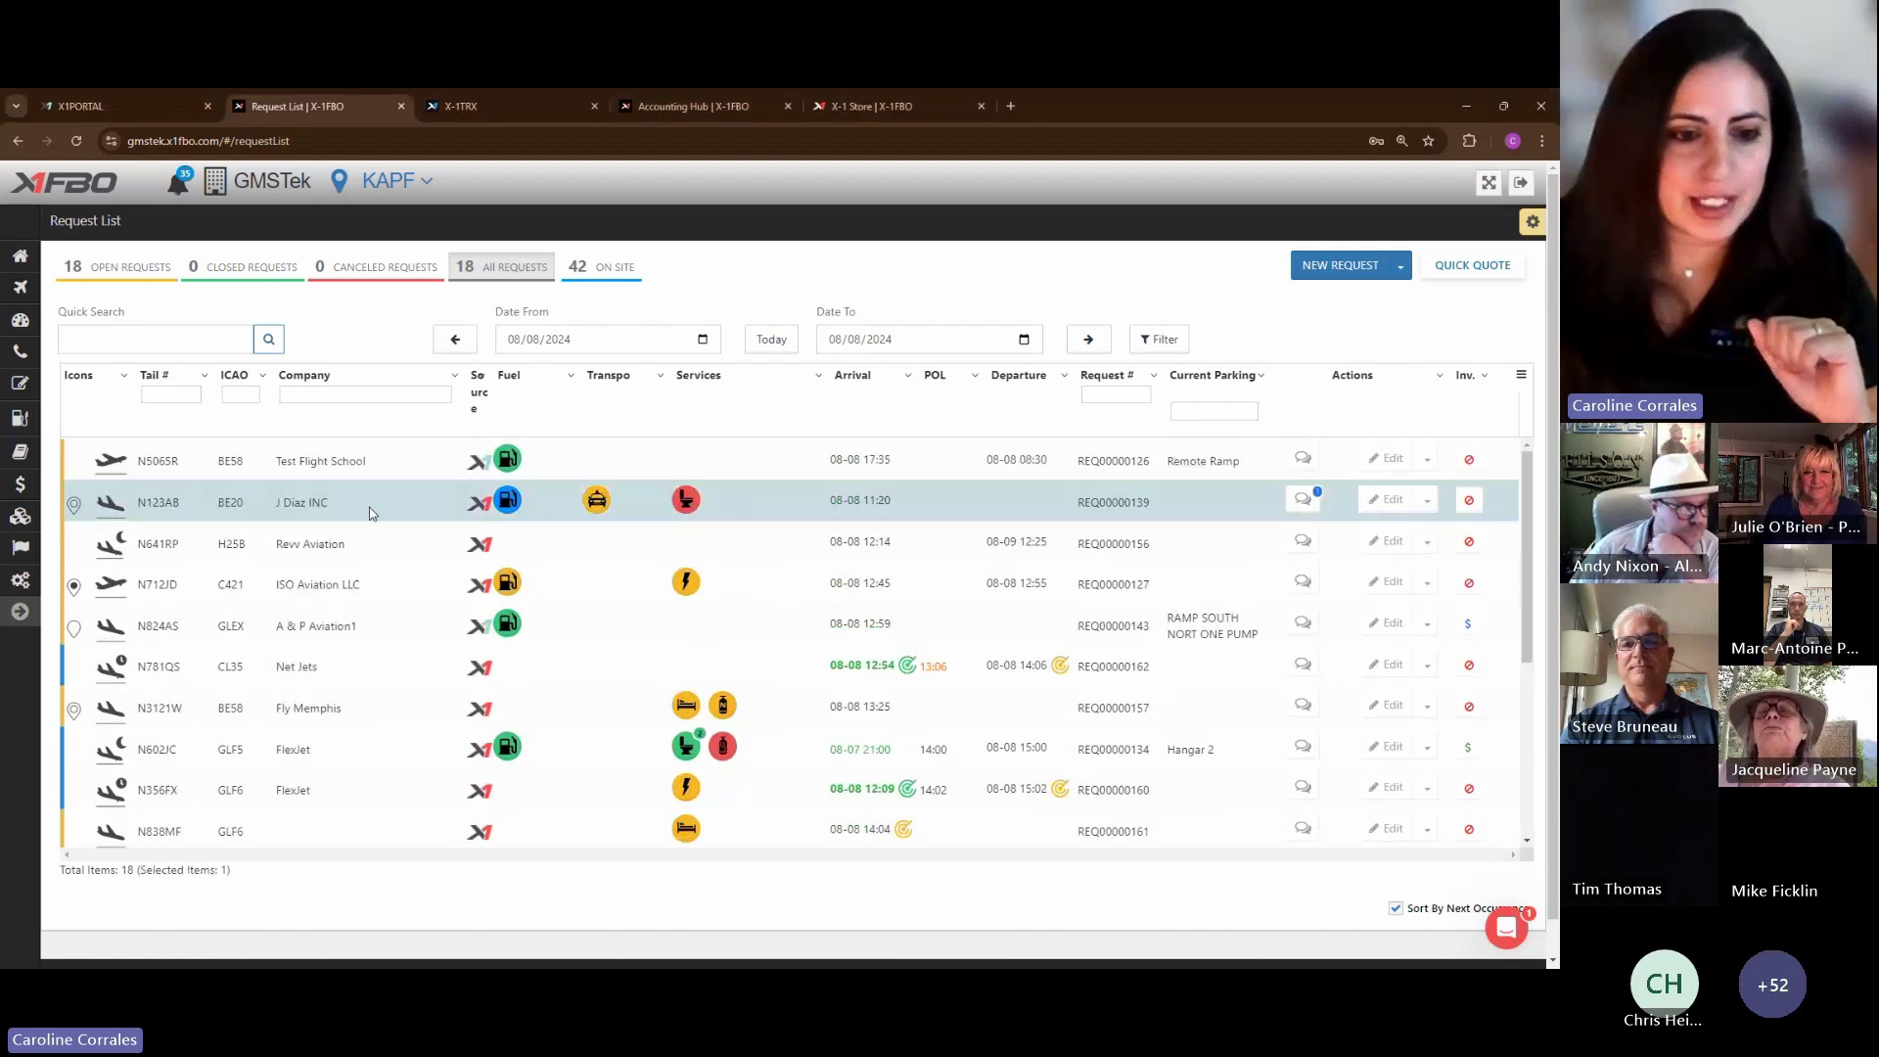
click(1426, 505)
click(1395, 562)
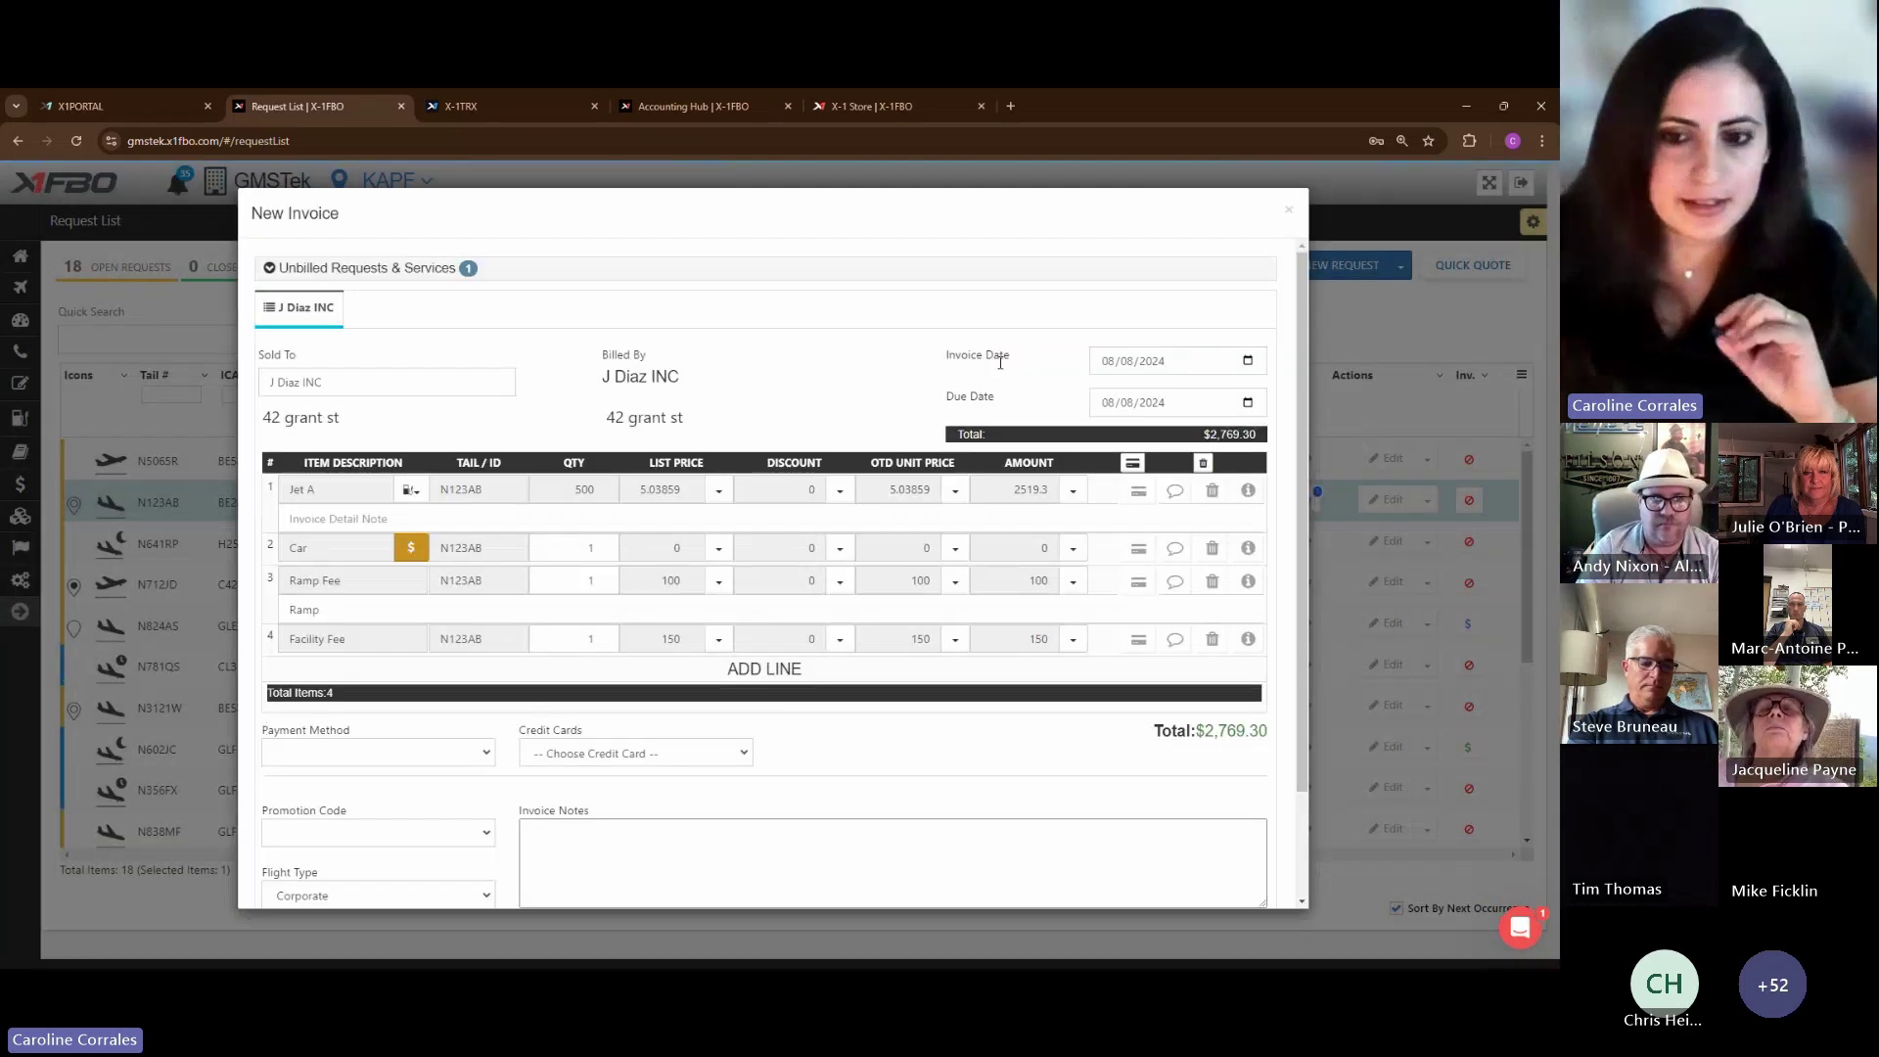
Check the Avfuel fuel supplier dropdown on the new invoice's lines
click(1135, 465)
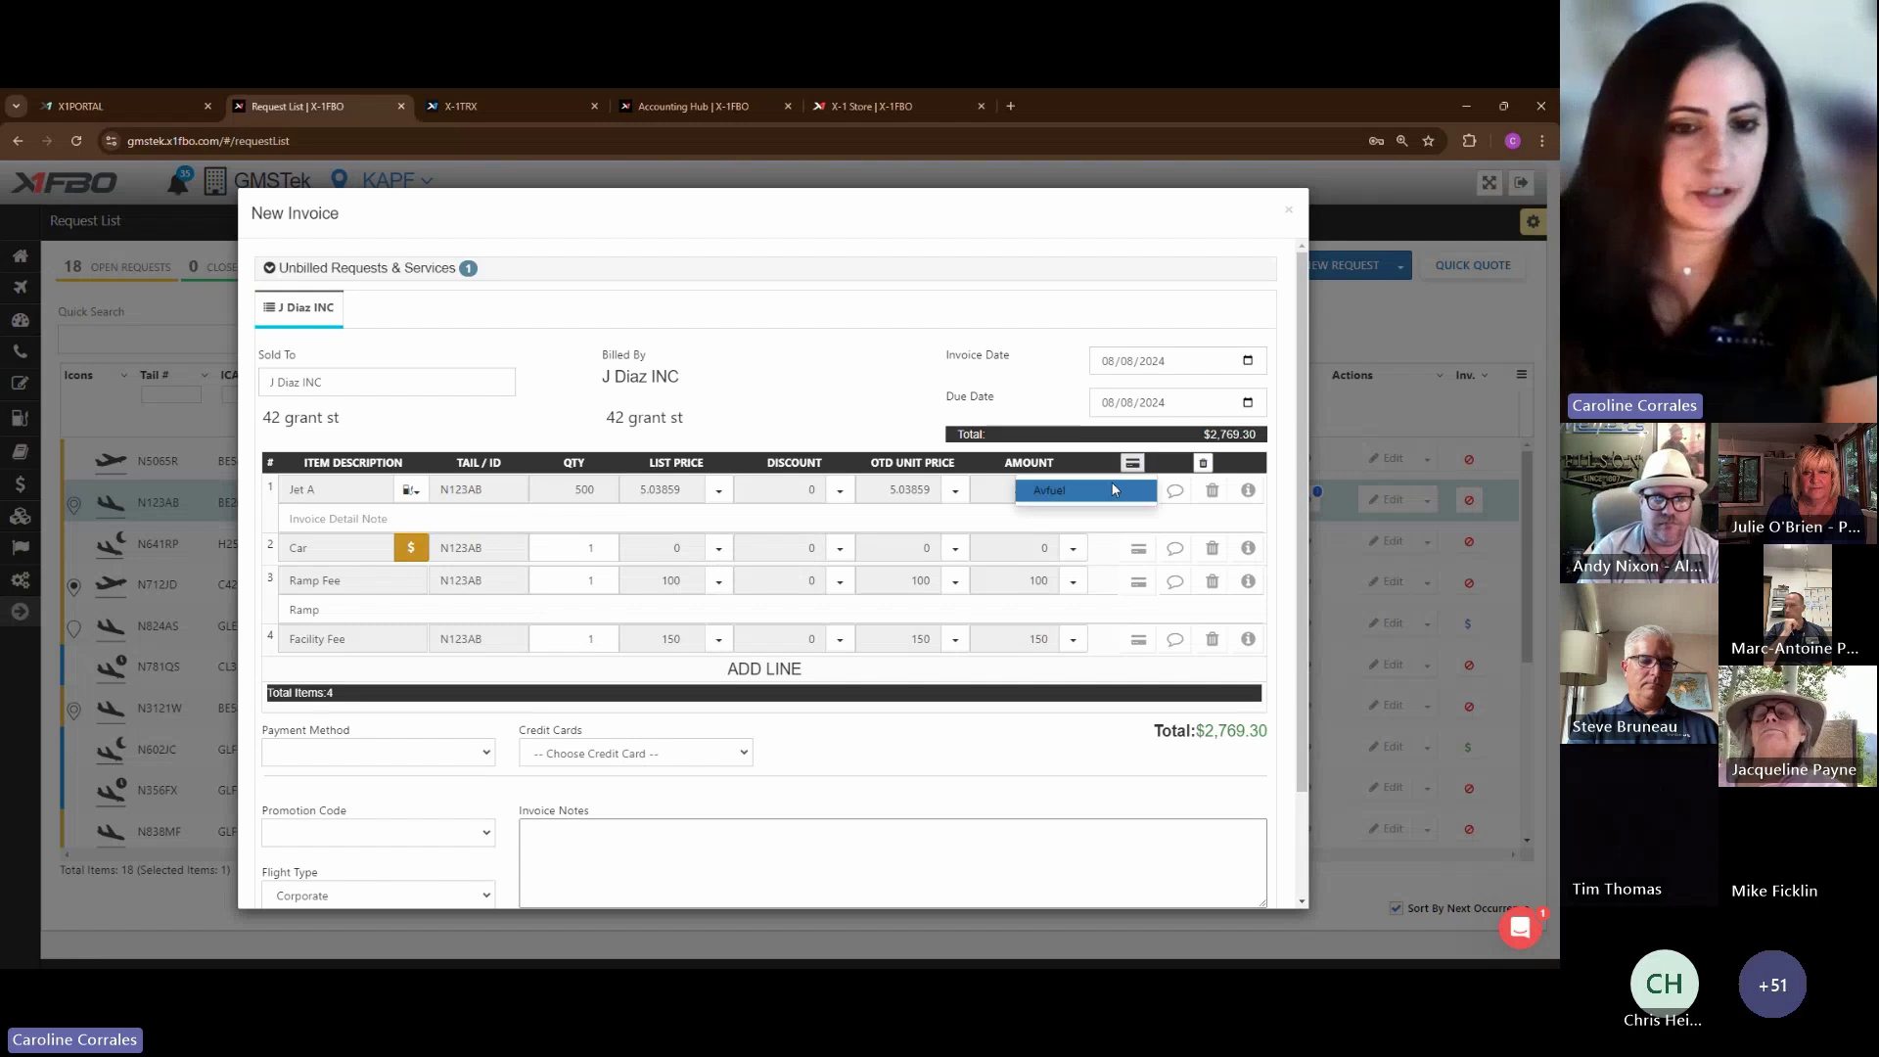
click(1111, 494)
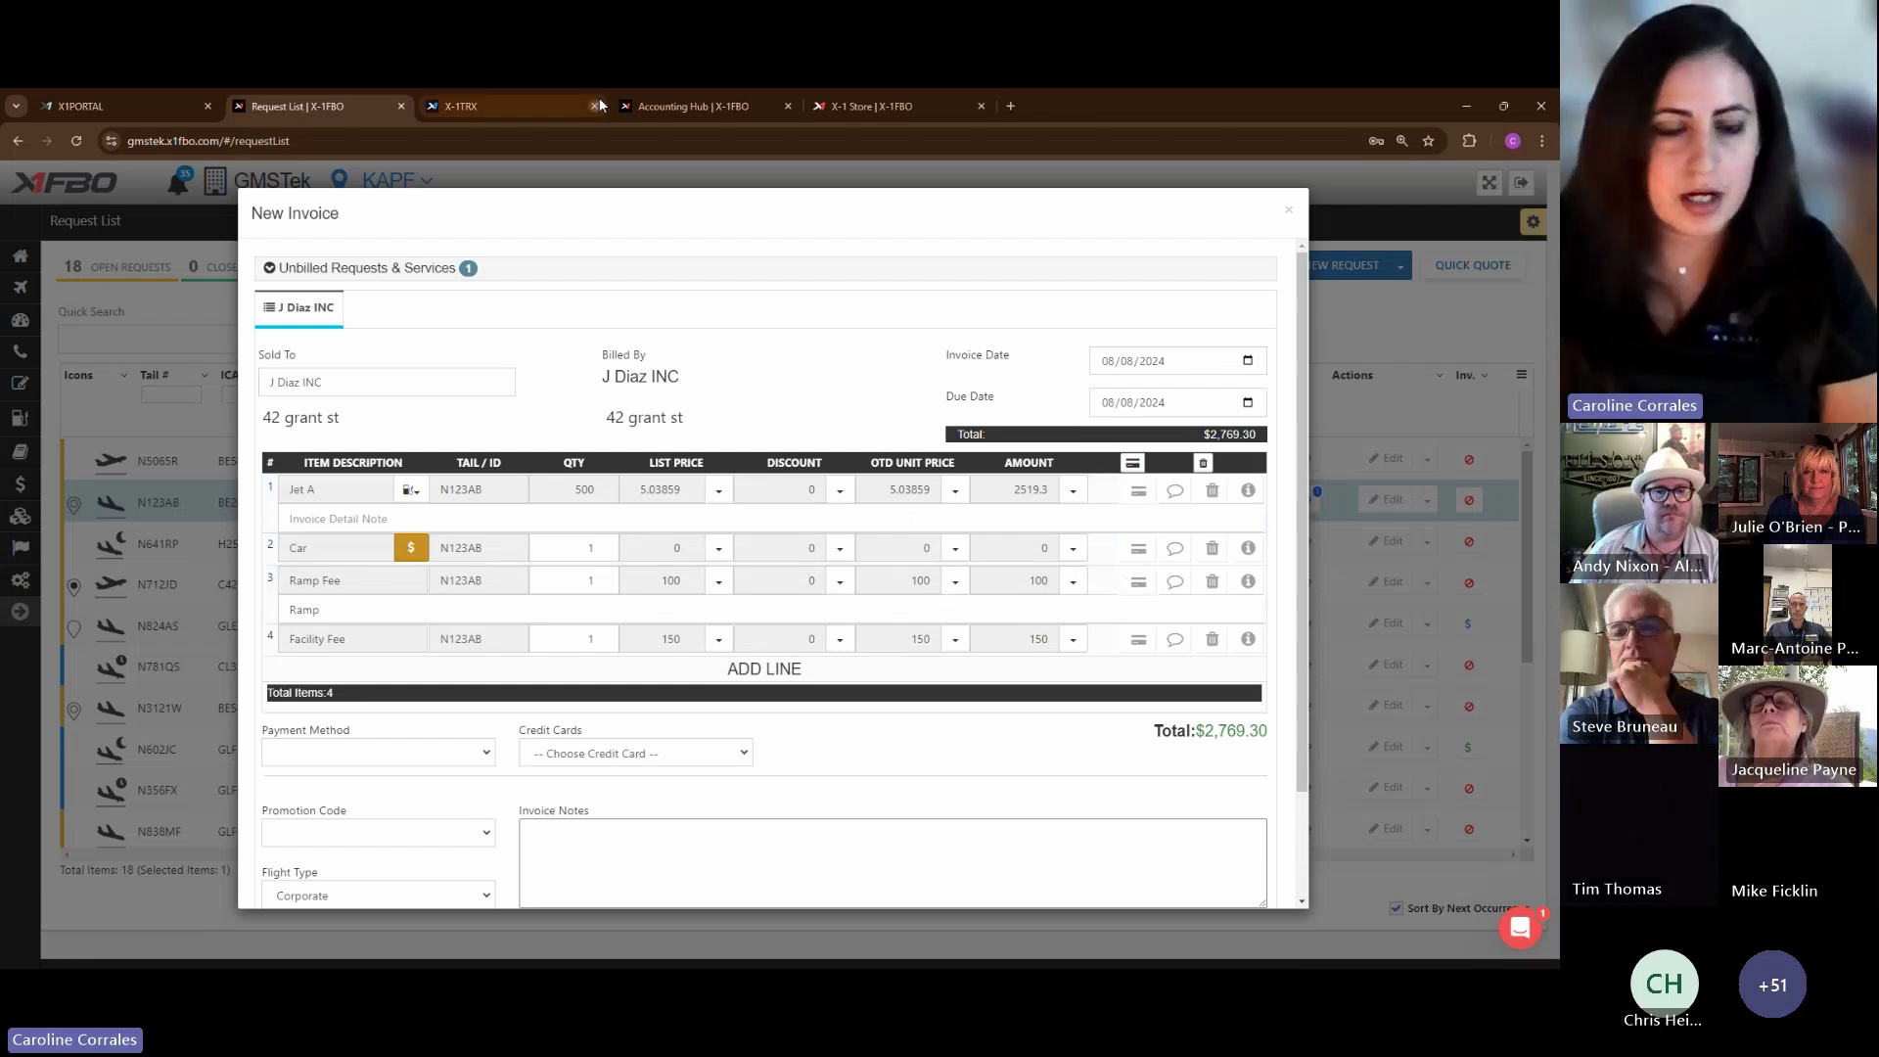
mouse_move(621, 101)
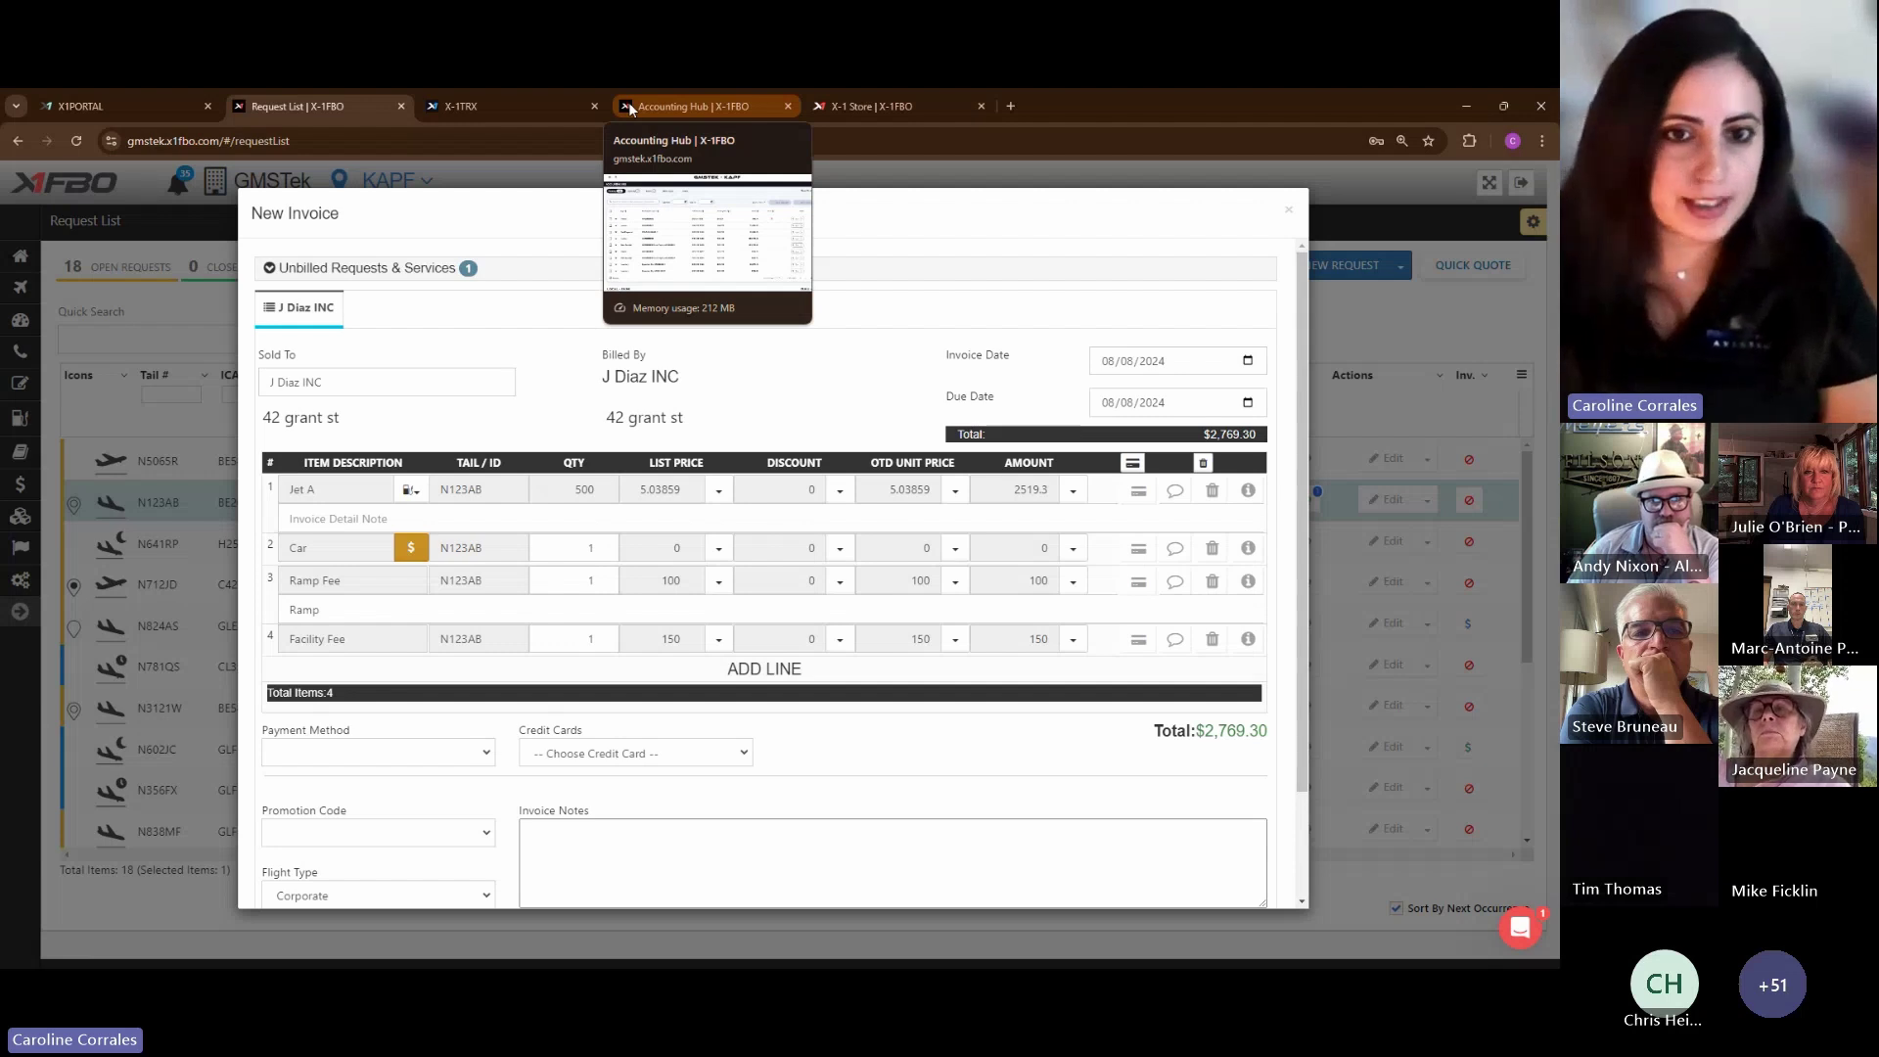
In the Accounting Hub, expand the $92.10 invoice INV00000008 to reveal its missing income GL accounts
click(629, 102)
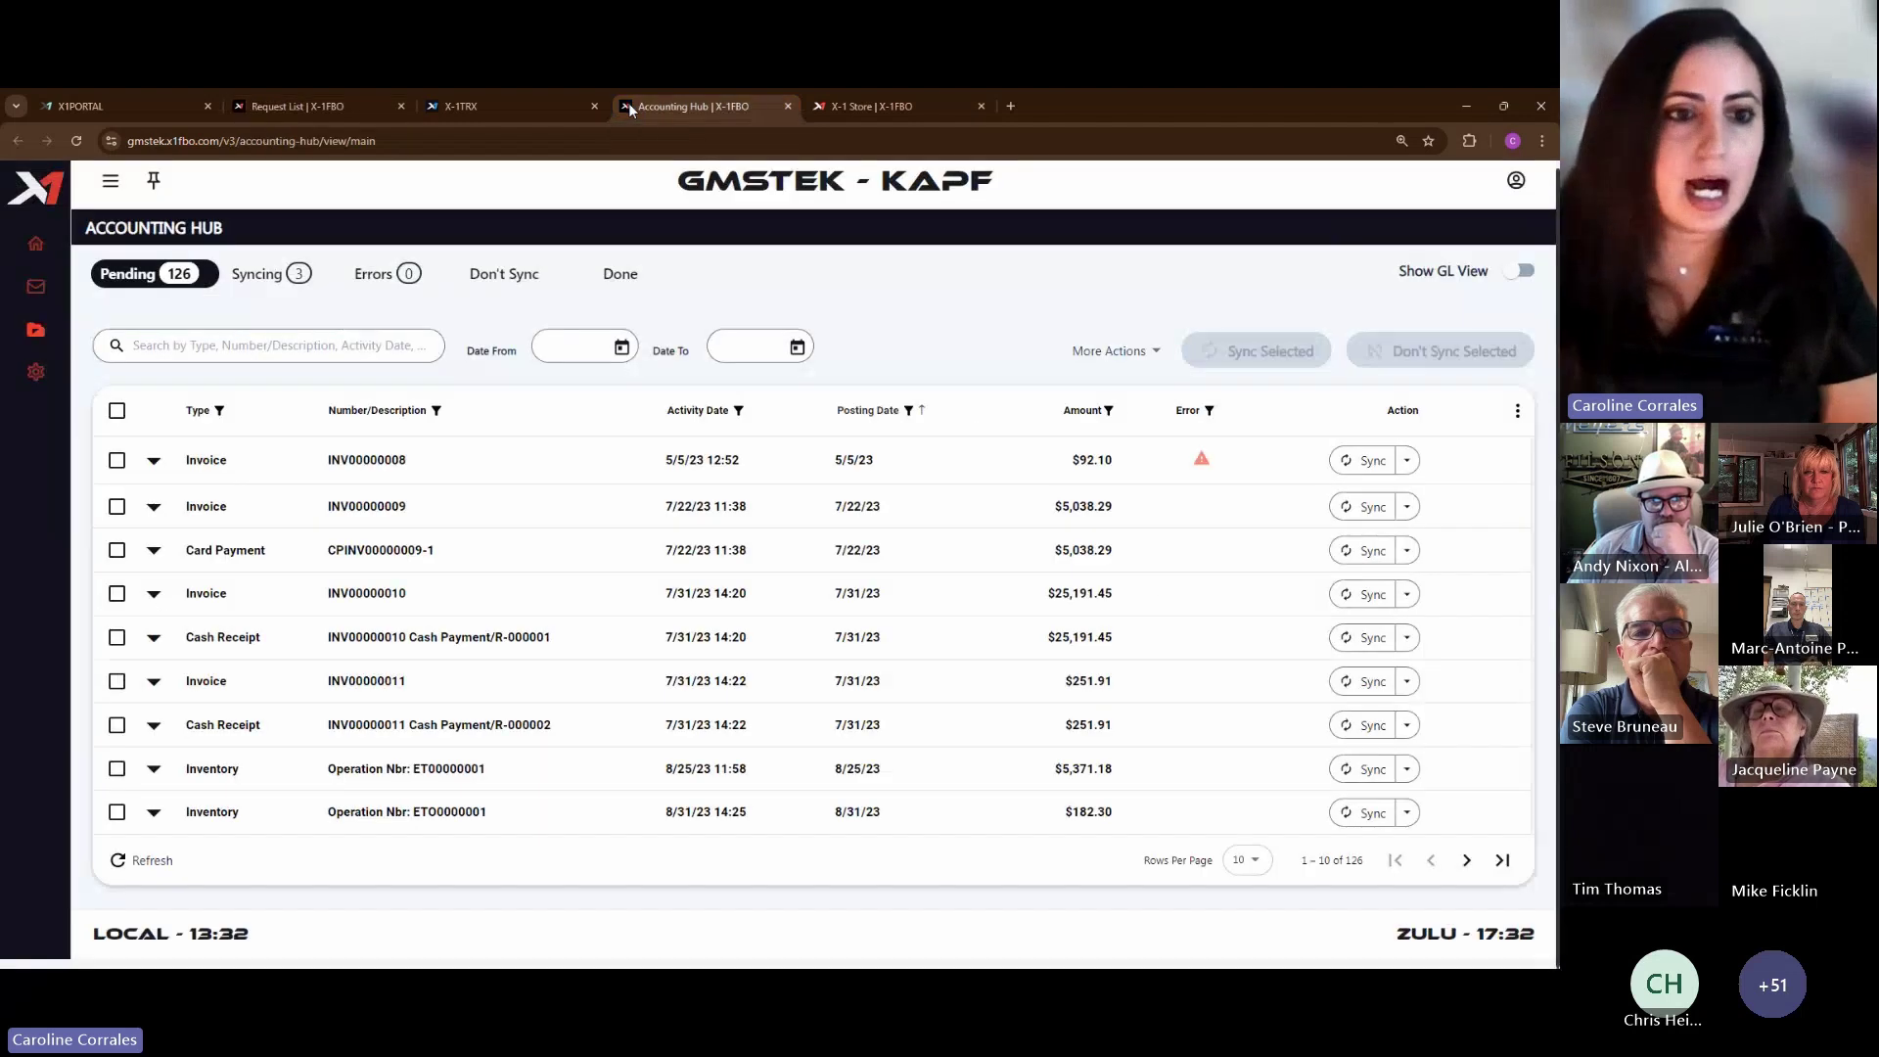
click(153, 464)
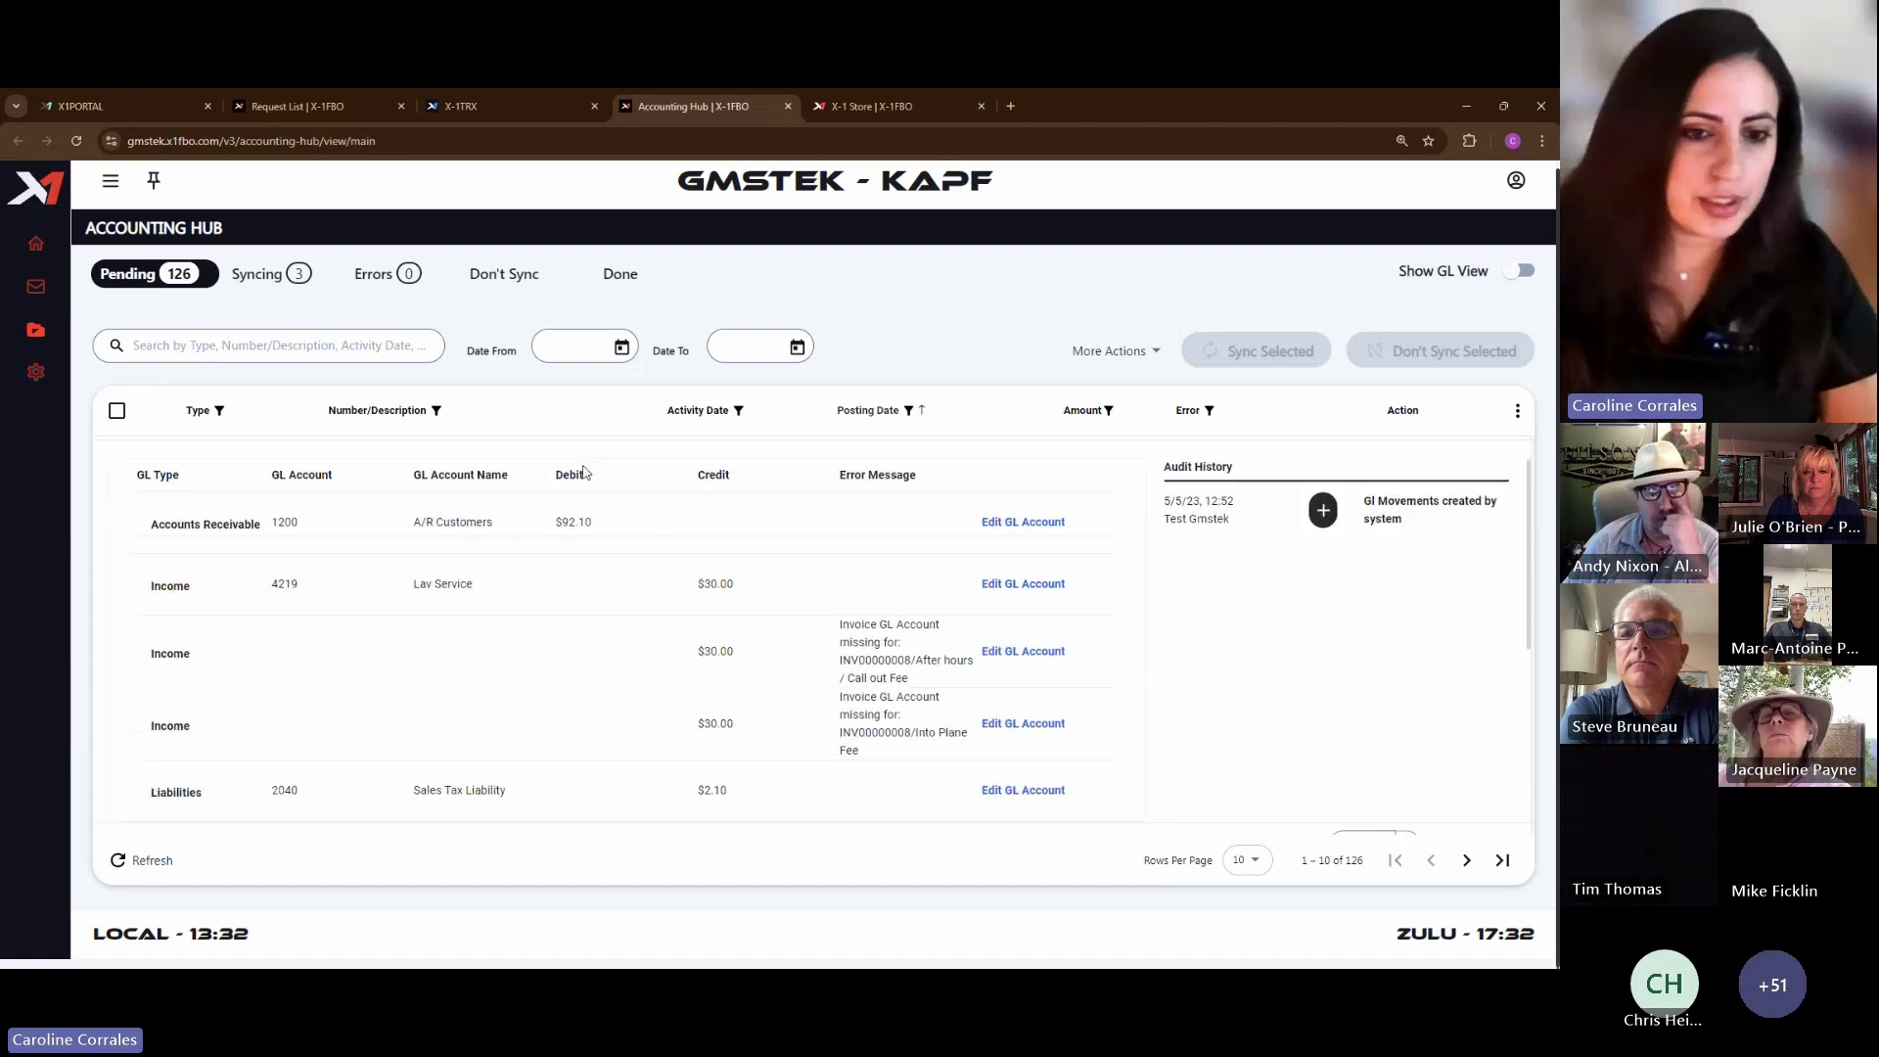
scroll(753, 565, up, 1)
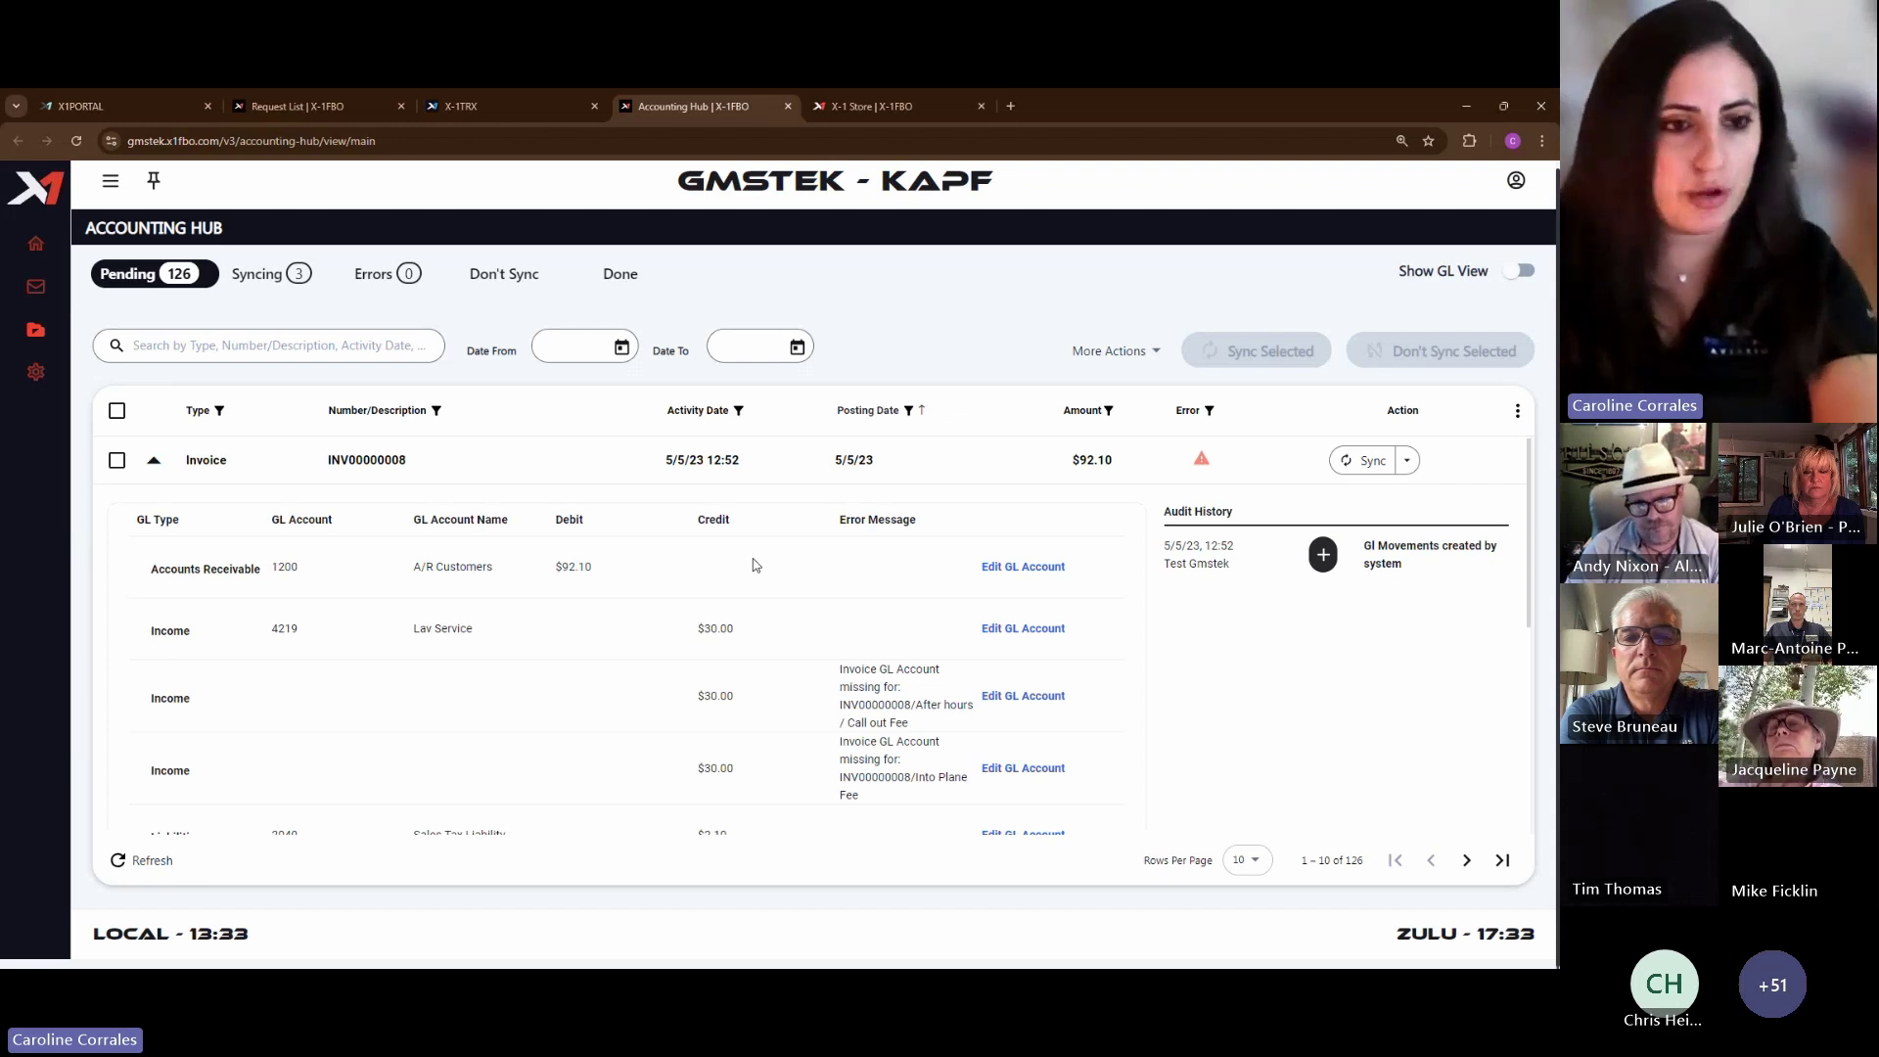
Discard the unsaved new invoice, return to the 08/08/2024 Request List, and open the X1 support chat
click(302, 108)
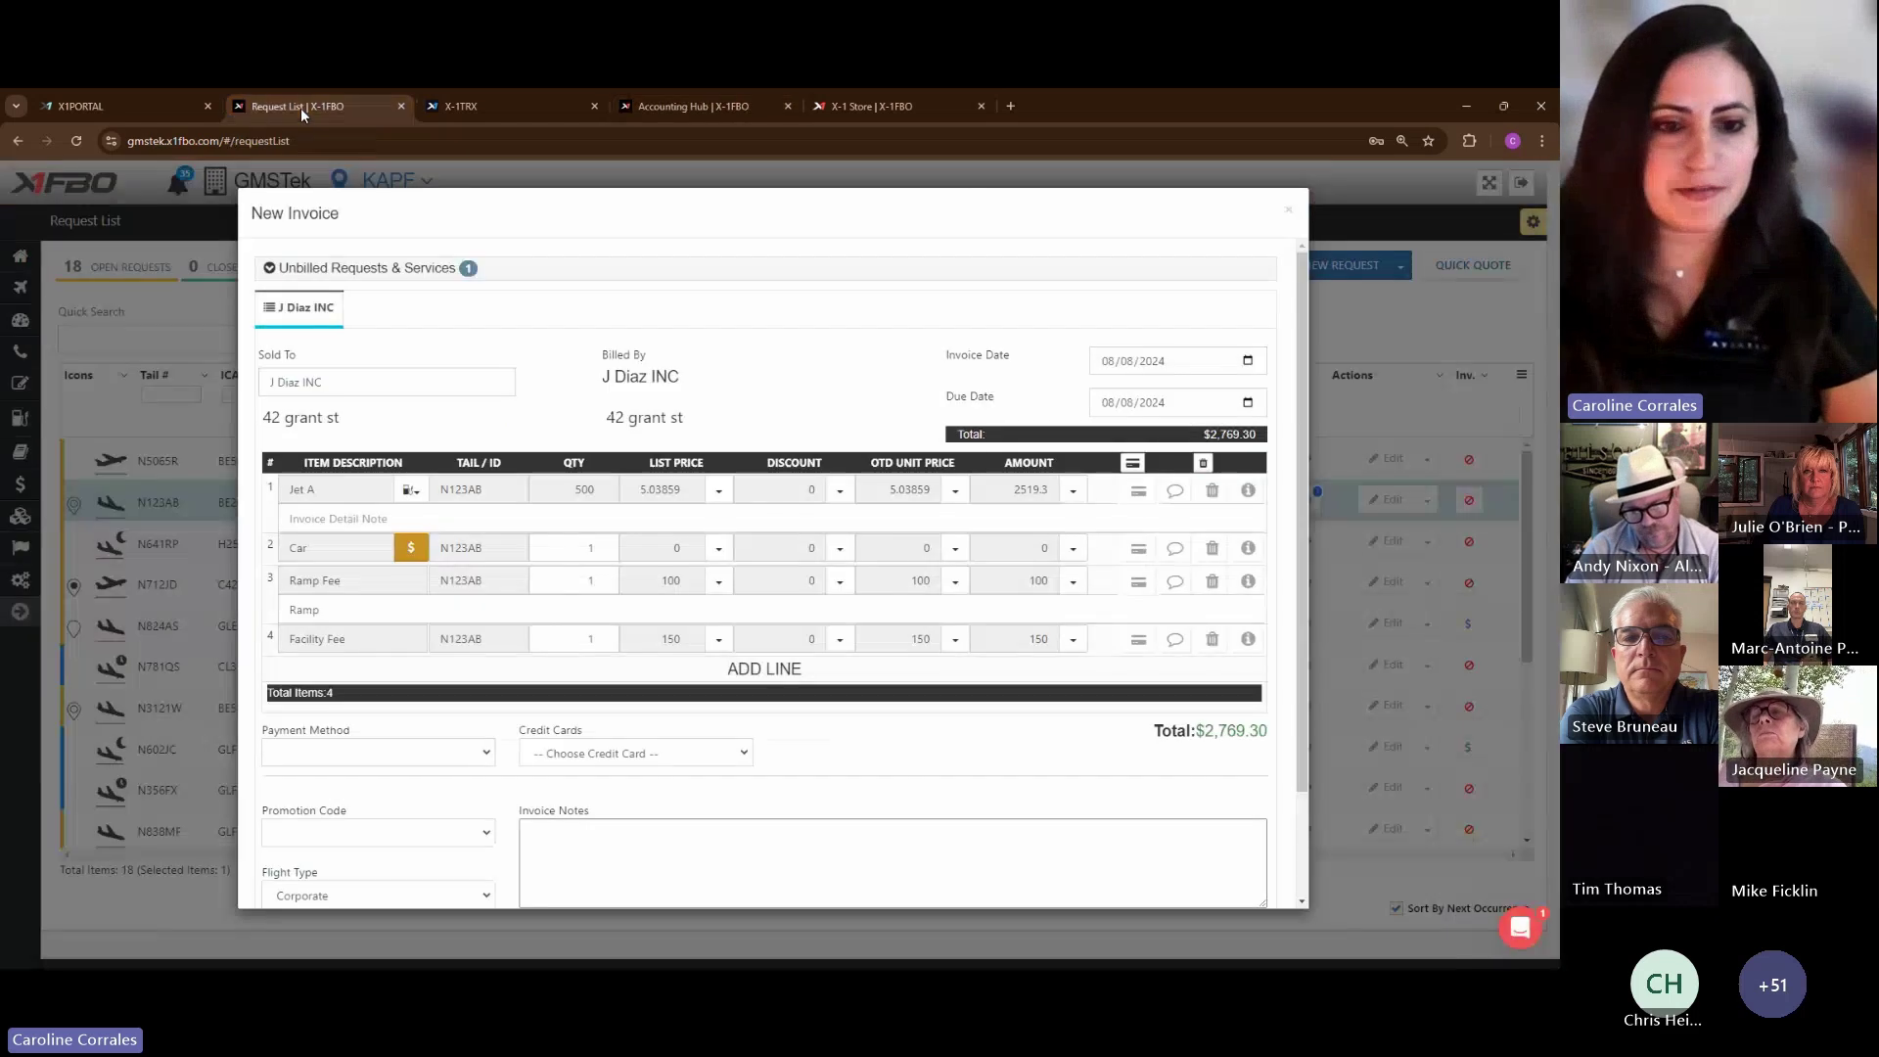
click(1288, 216)
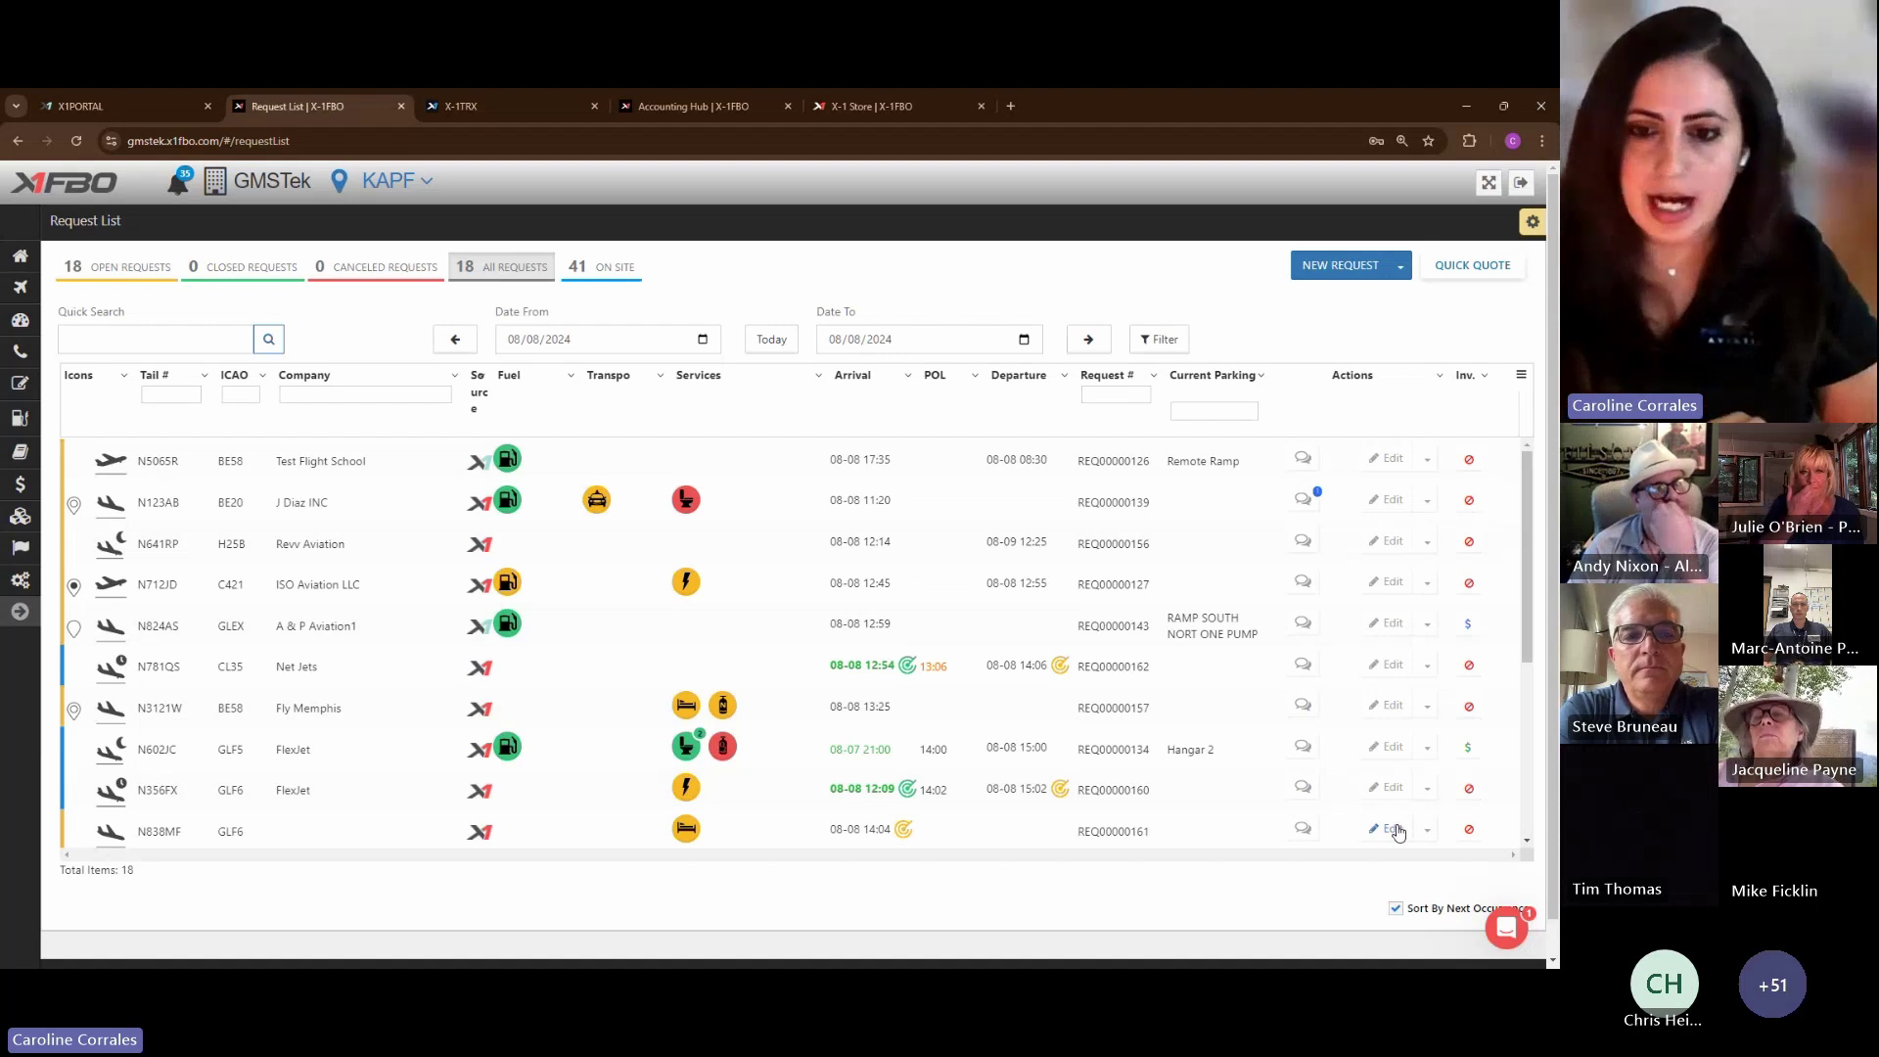
click(1513, 921)
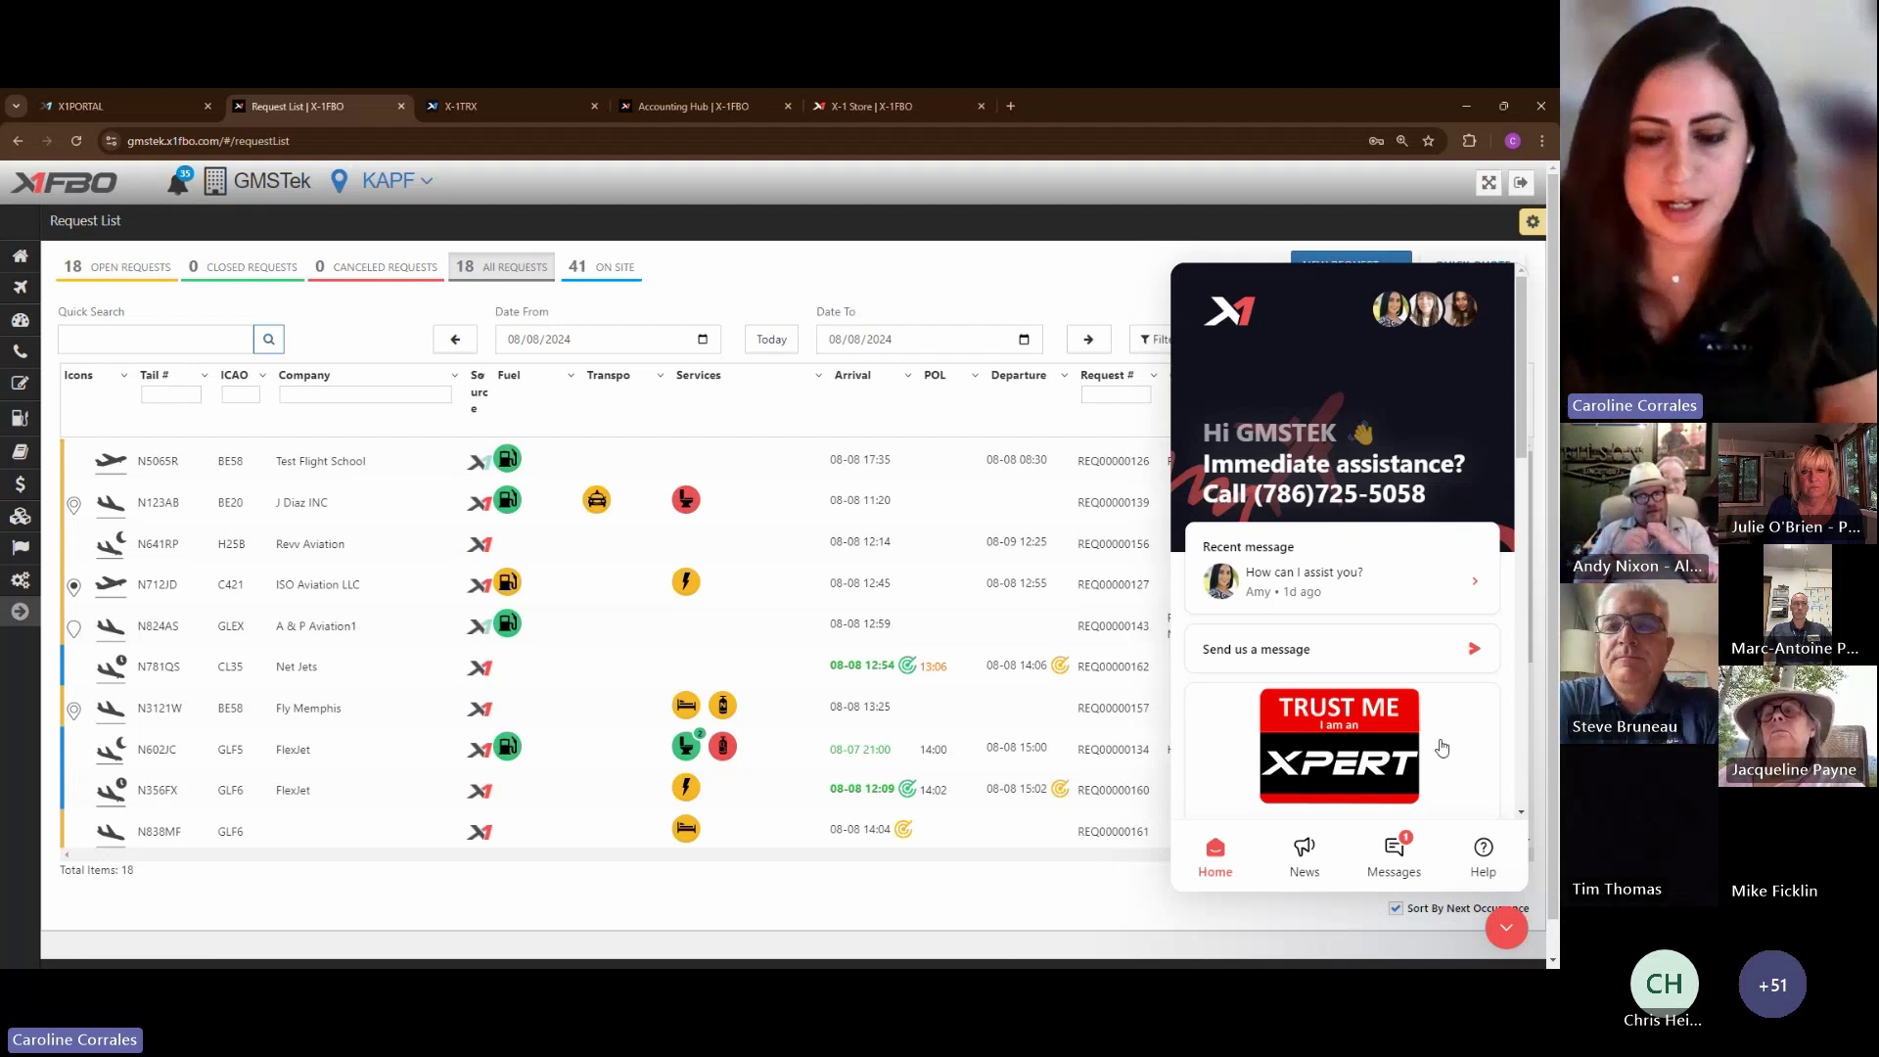
click(1398, 857)
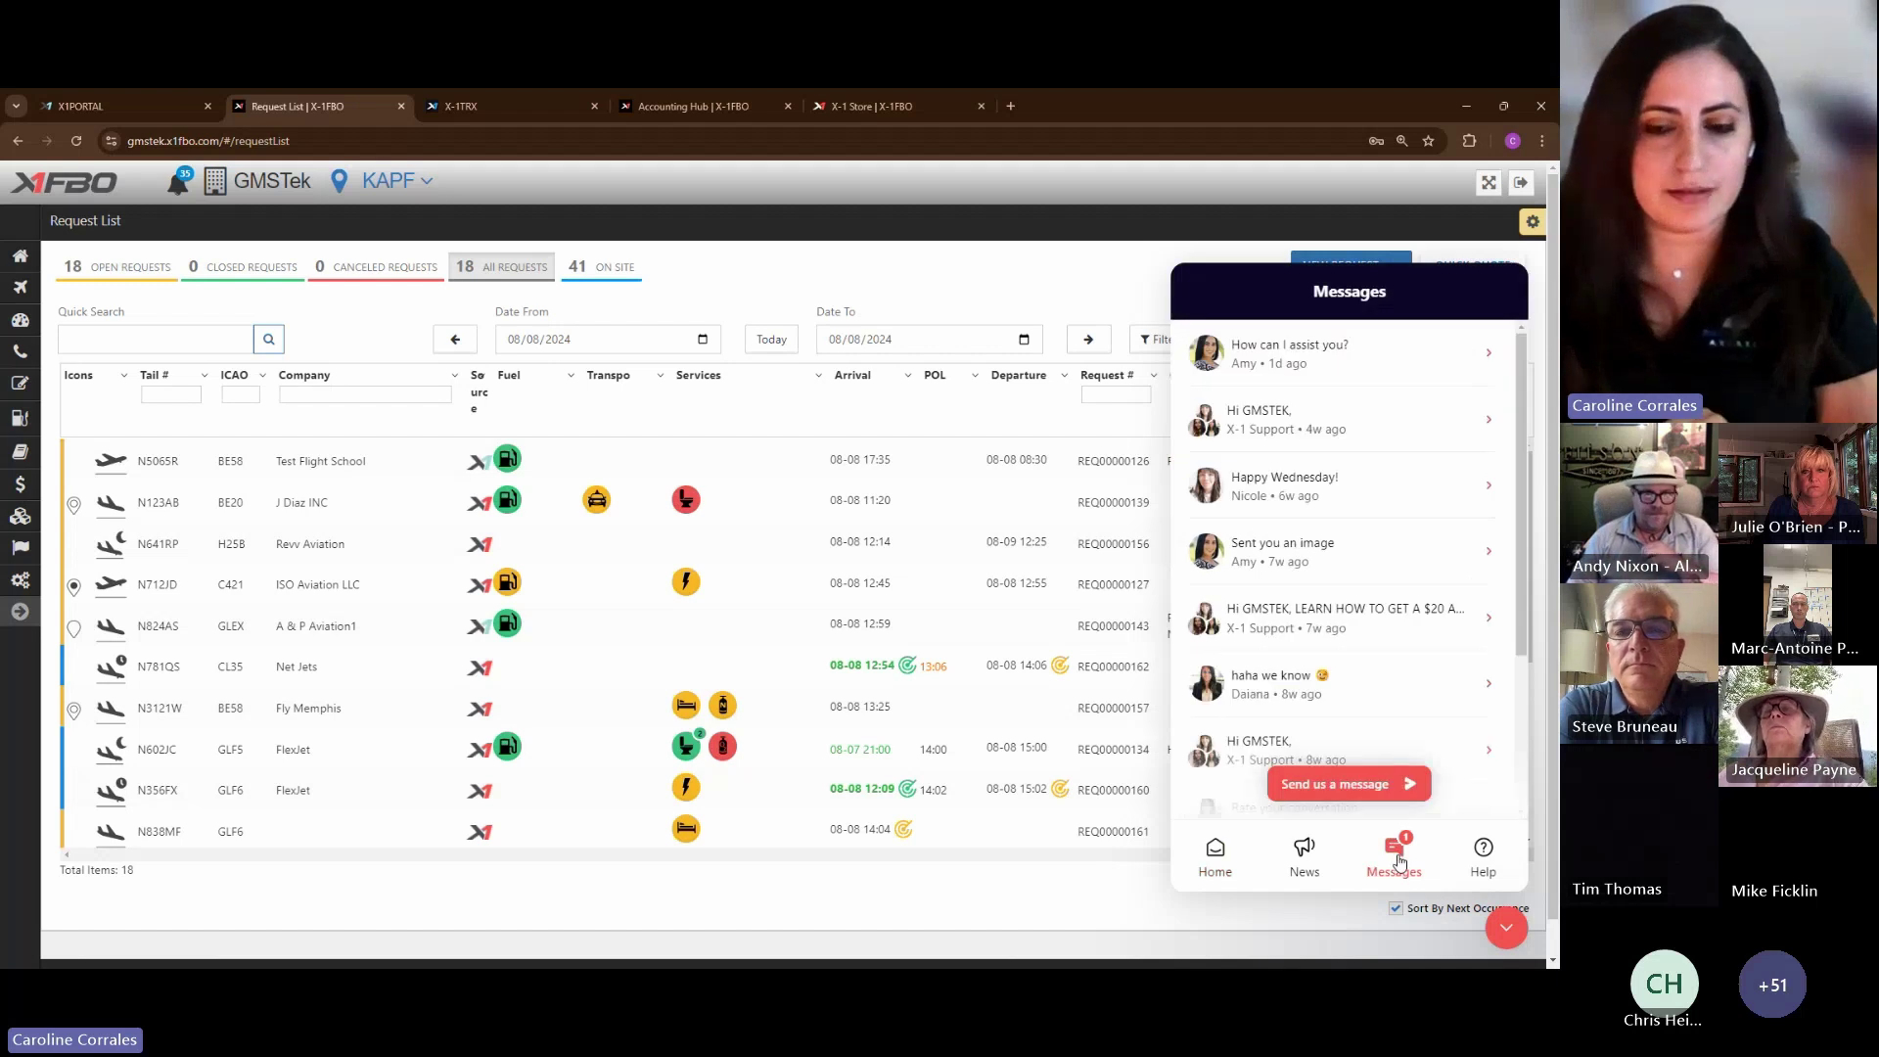
click(1215, 853)
double_click(1259, 495)
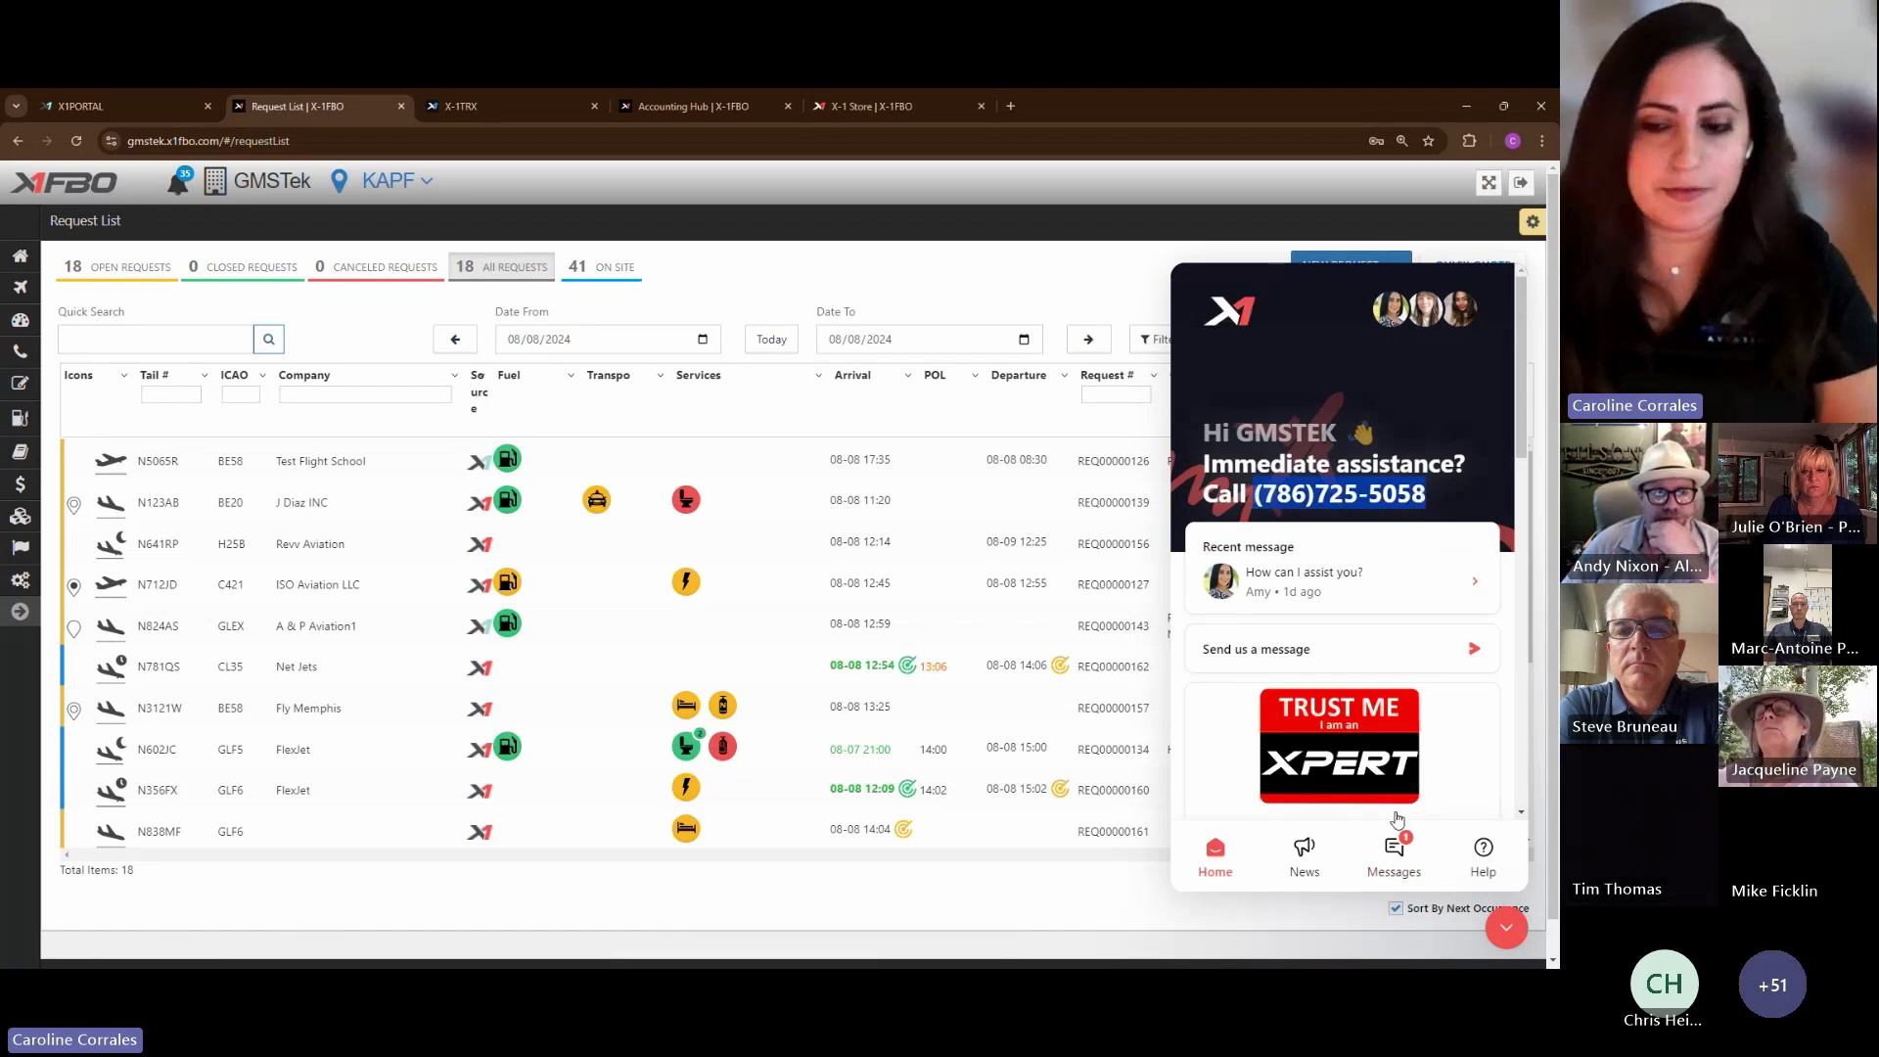